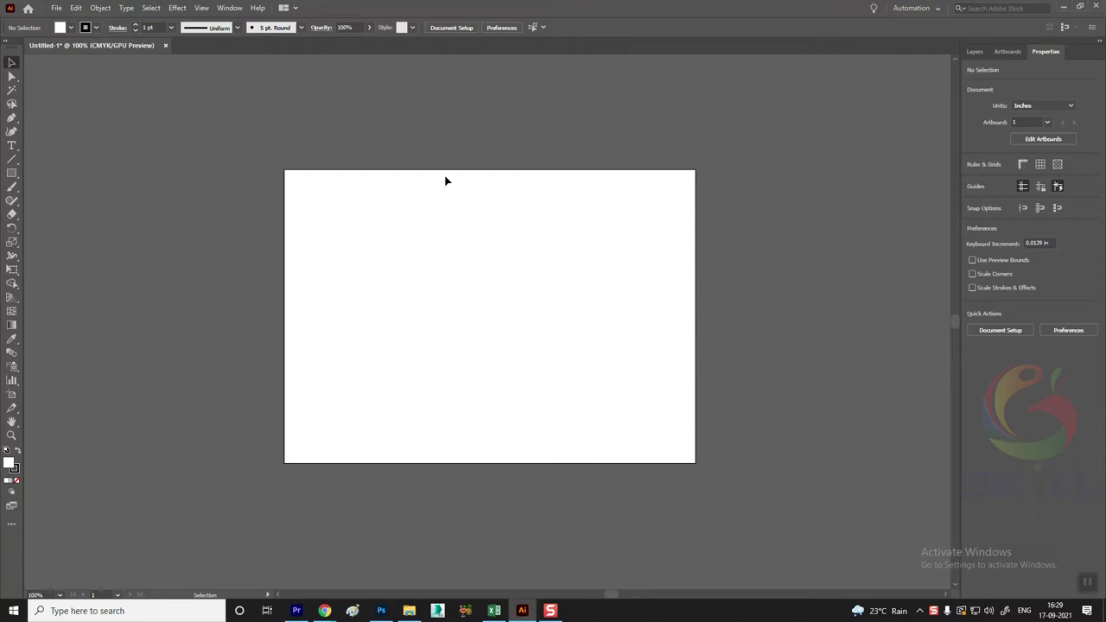
Check the zoom, Document Setup and artboard editing mode without changing anything.
key("ctrl+plus")
key("ctrl+minus")
left_click(452, 27)
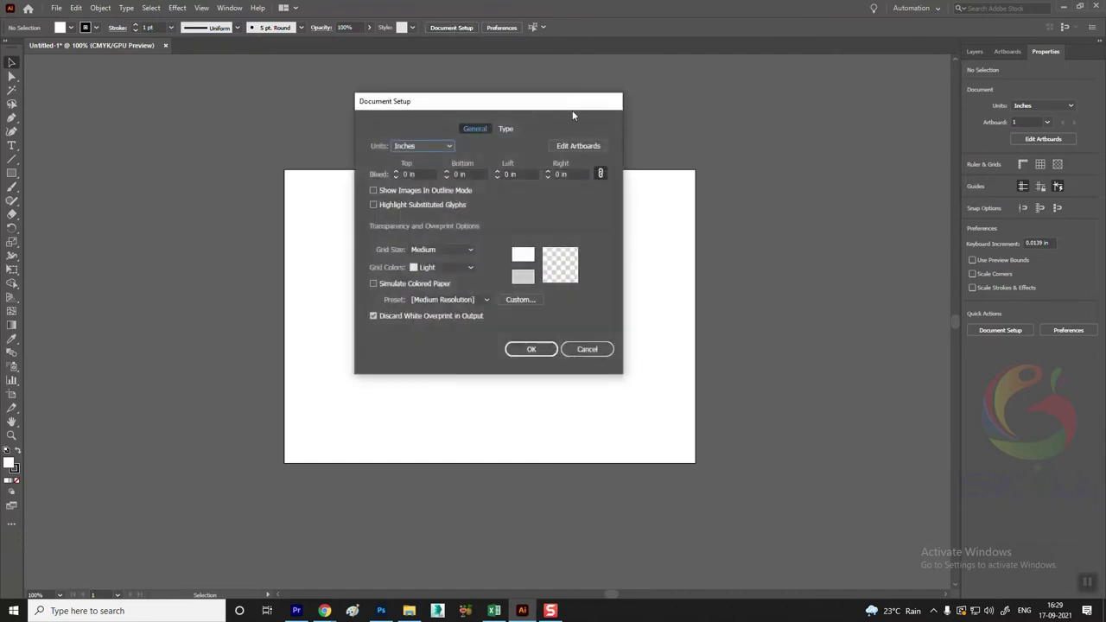
left_click(586, 349)
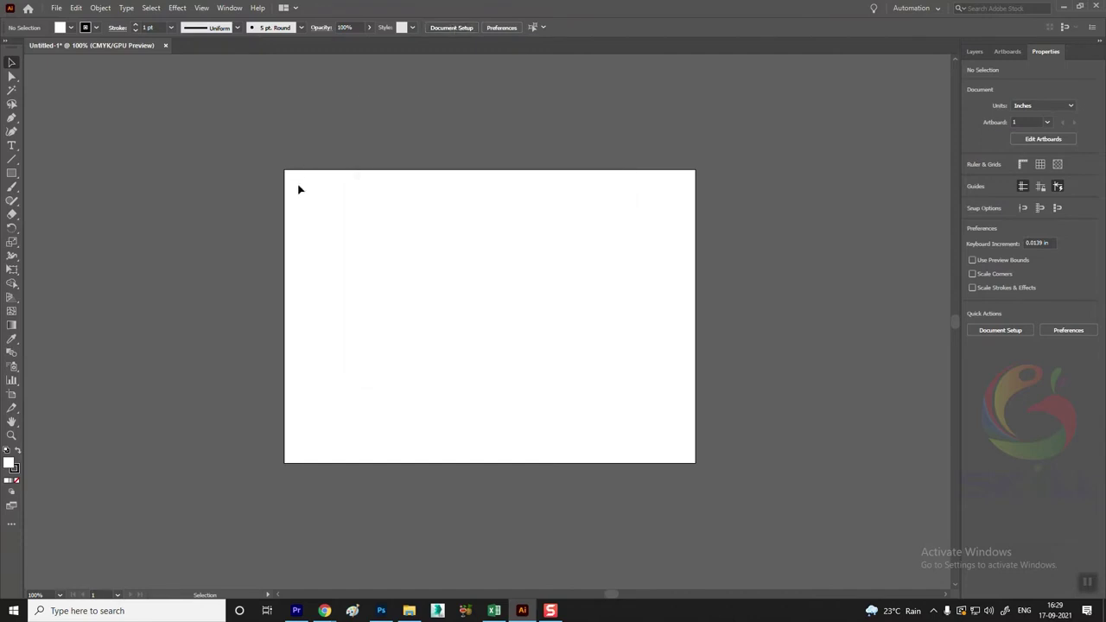
left_click(462, 27)
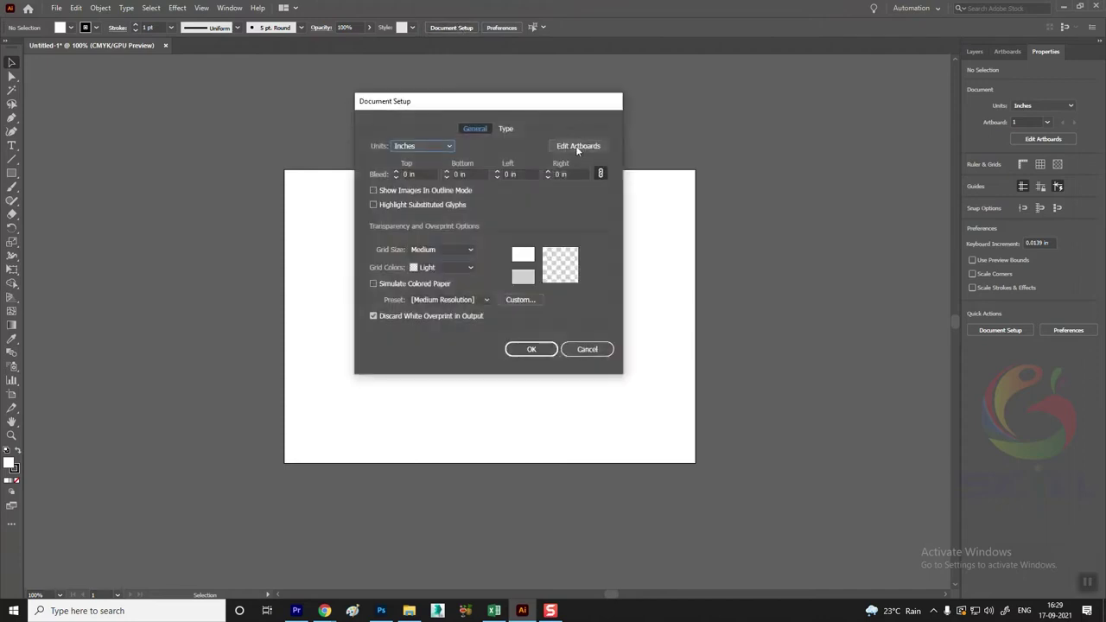
left_click(587, 348)
left_click(1042, 139)
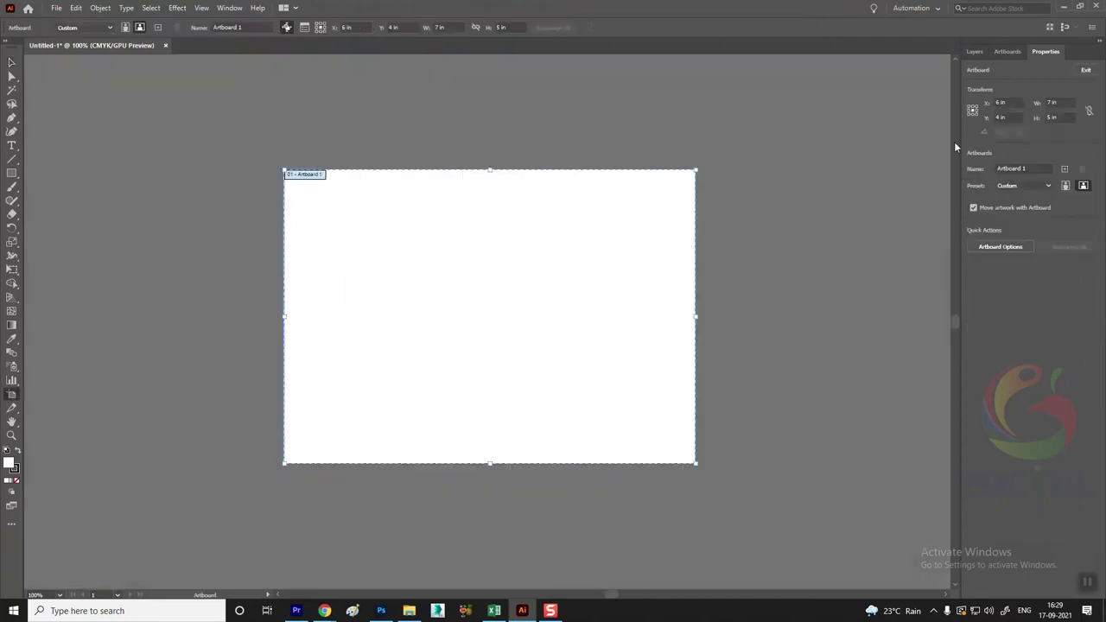
left_click(700, 318)
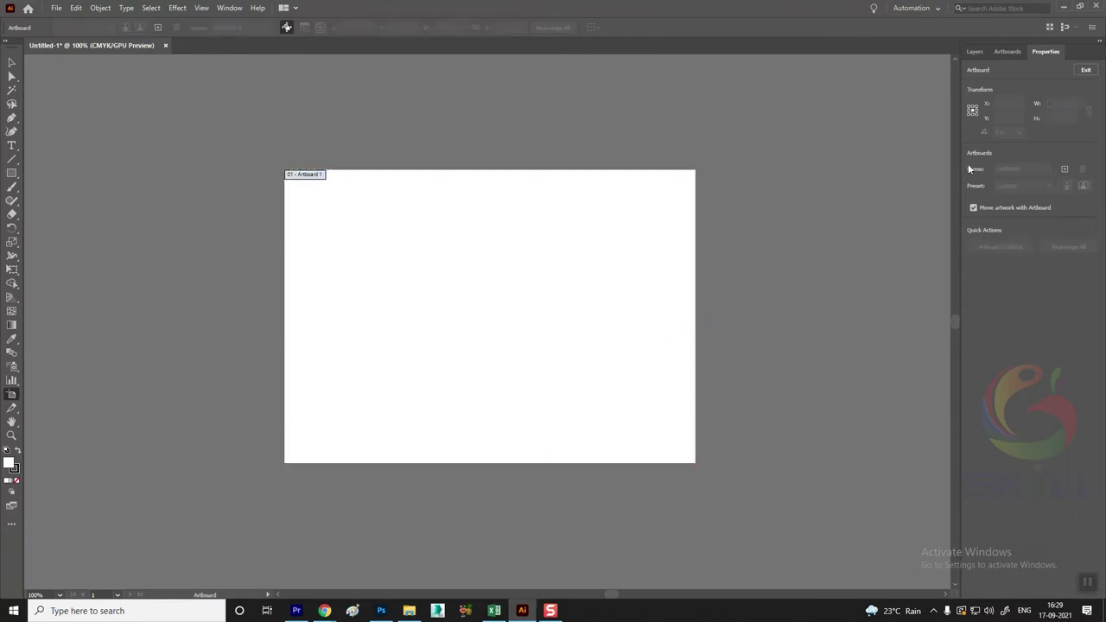
key("Escape")
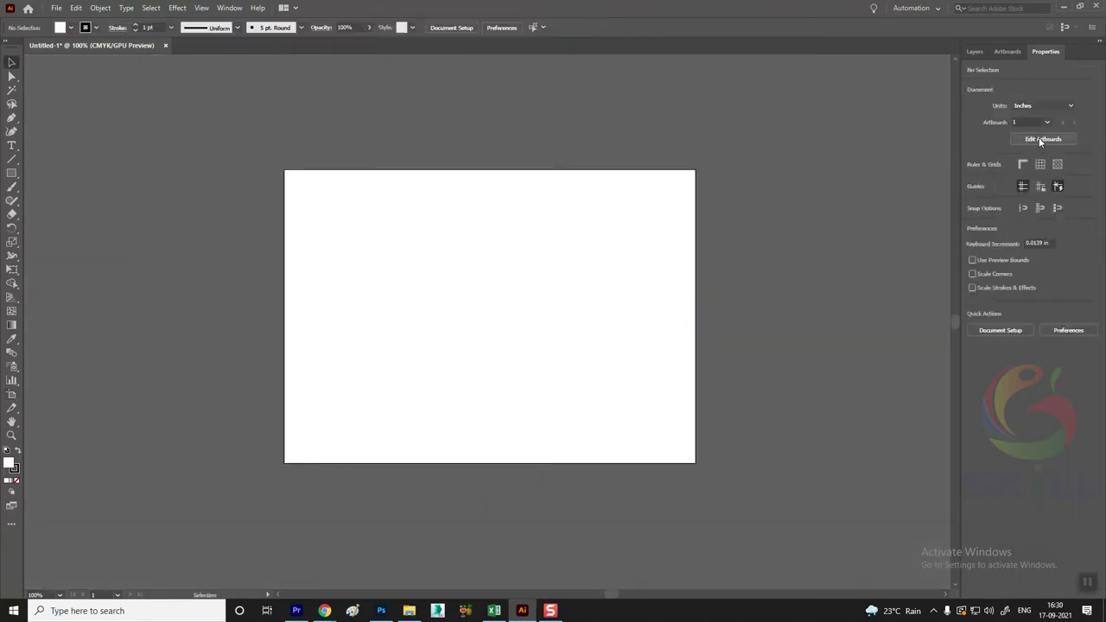
Drag the artboard's right, top, left and bottom edges outward to about 10.21 × 8.06 in.
left_click(1041, 140)
left_click_drag(696, 317, 878, 317)
left_click_drag(582, 169, 582, 85)
left_click_drag(285, 274, 161, 274)
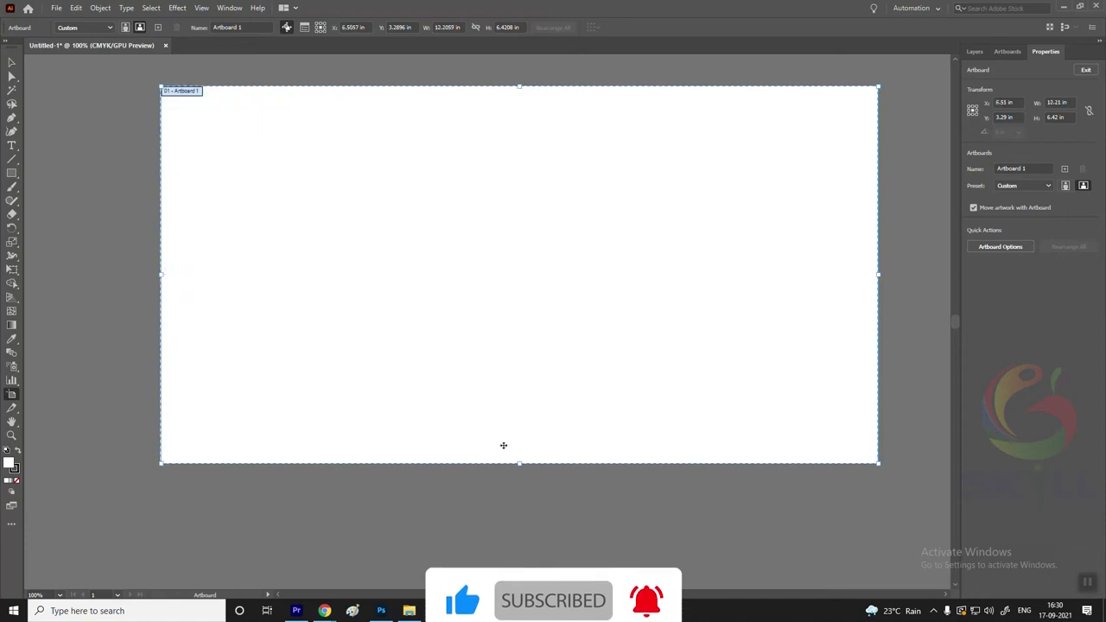
left_click_drag(519, 463, 519, 559)
key("Escape")
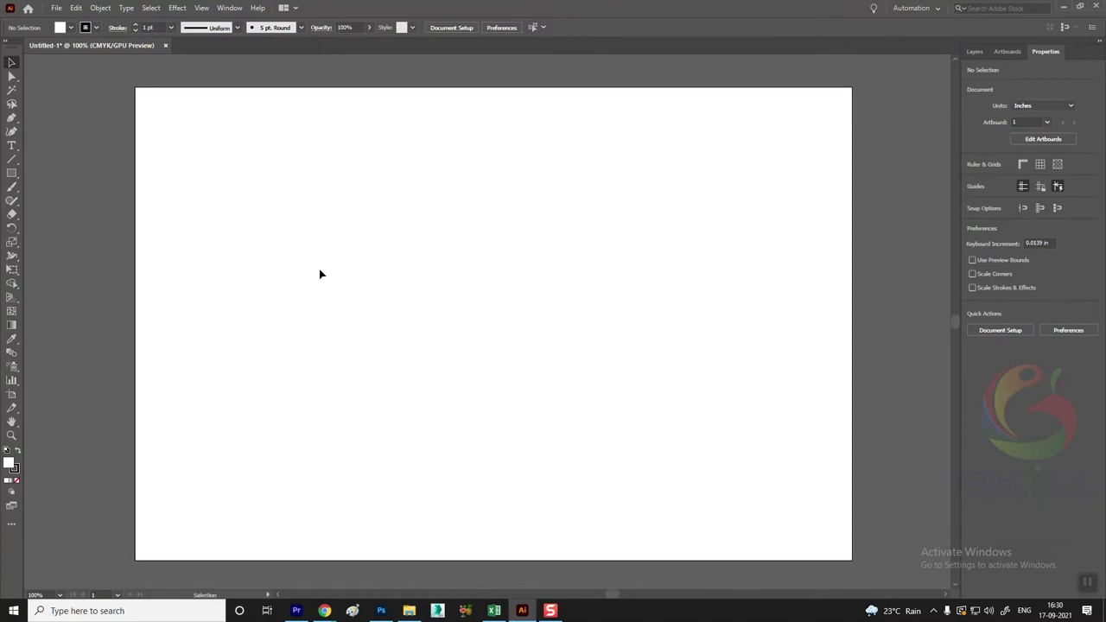
scroll(319, 274, "down", 1)
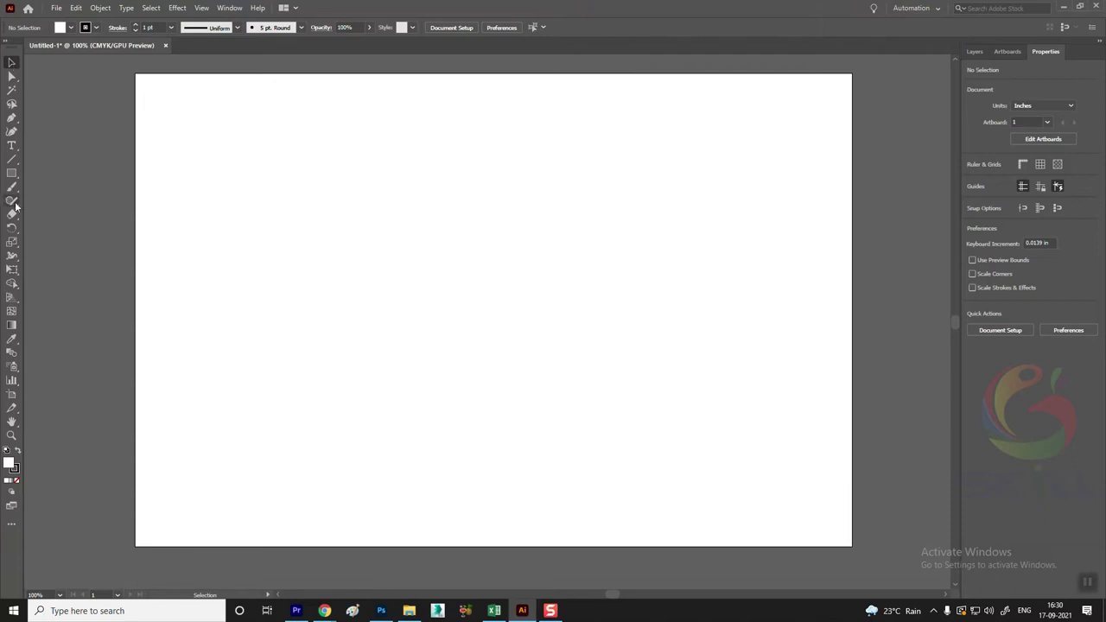
Draw a rectangle of about 4.13 × 3.28 in and fill it red.
left_click(11, 173)
mouse_move(352, 183)
left_mouse_down()
mouse_move(546, 351)
mouse_move(595, 376)
left_mouse_up()
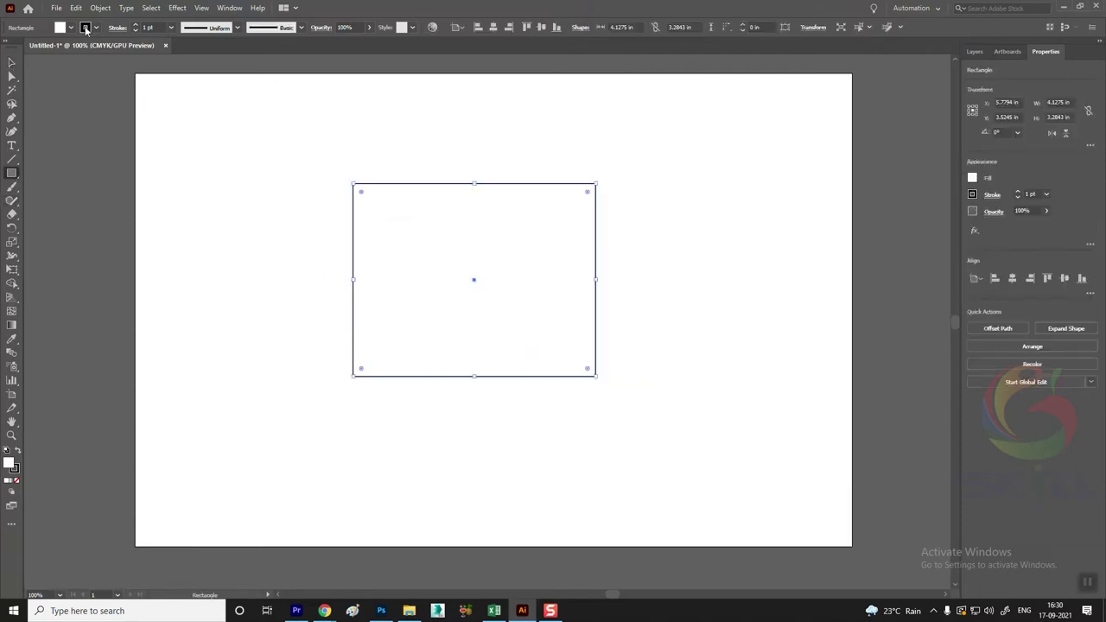
left_click(59, 27)
left_click(40, 47)
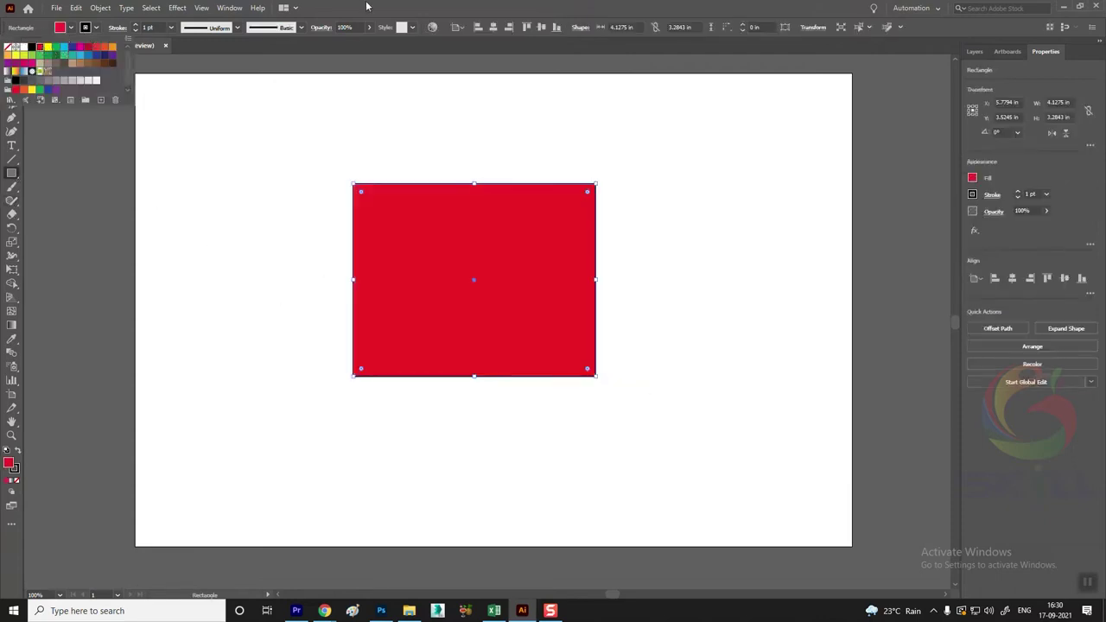
Move the red rectangle slightly lower, toward the artboard's centre.
left_click(11, 62)
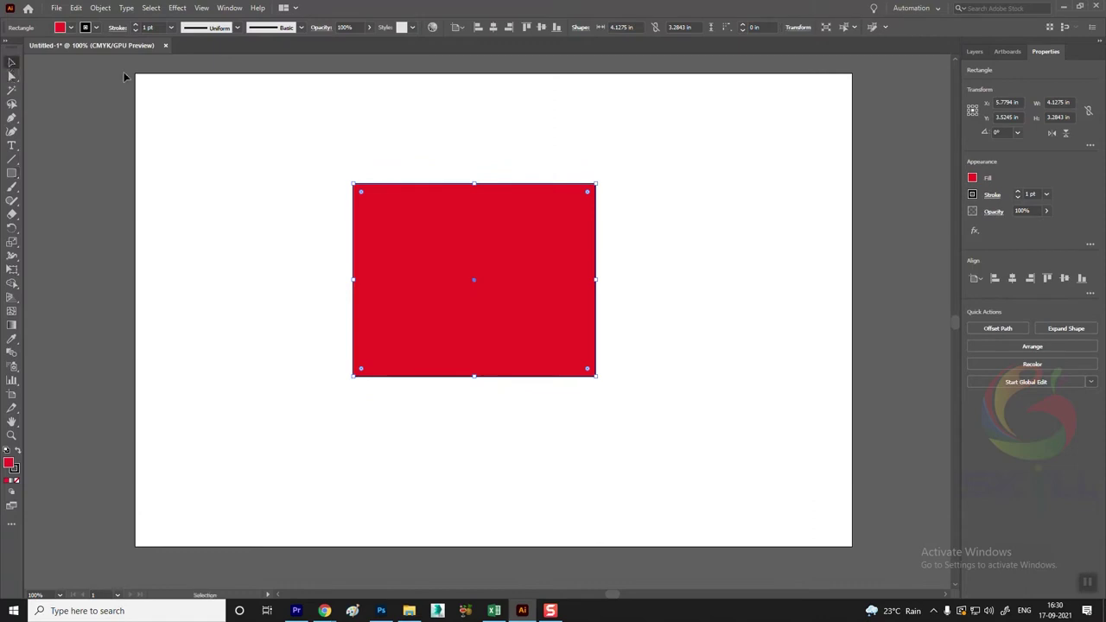
left_click(298, 134)
mouse_move(467, 257)
left_mouse_down()
mouse_move(579, 246)
mouse_move(413, 251)
mouse_move(356, 198)
mouse_move(590, 226)
mouse_move(437, 293)
mouse_move(450, 251)
left_mouse_up()
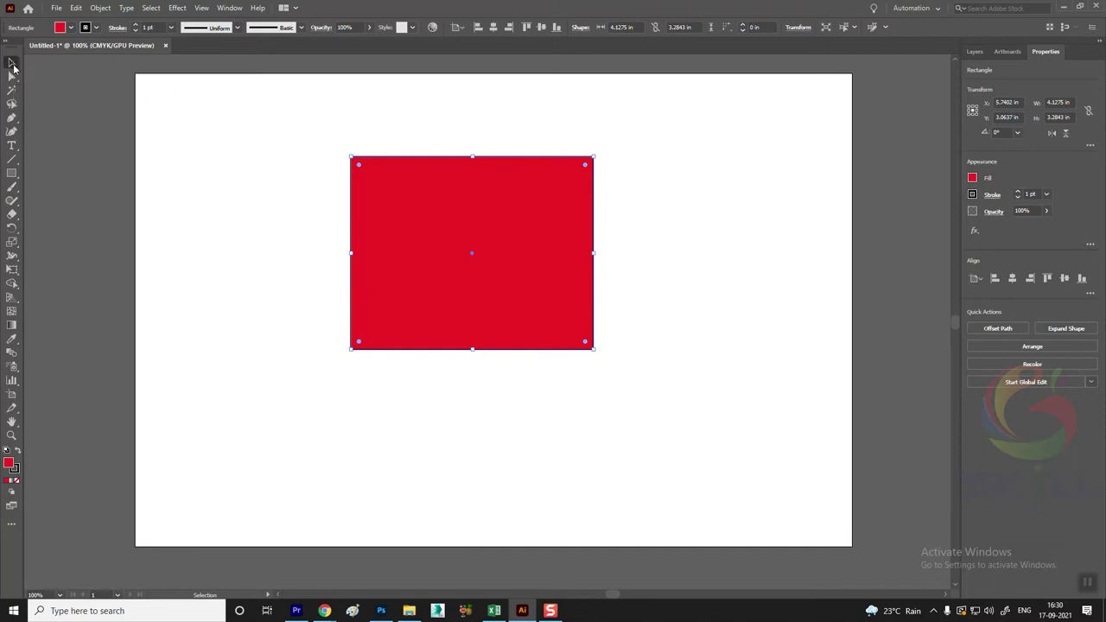
left_click_drag(510, 223, 510, 258)
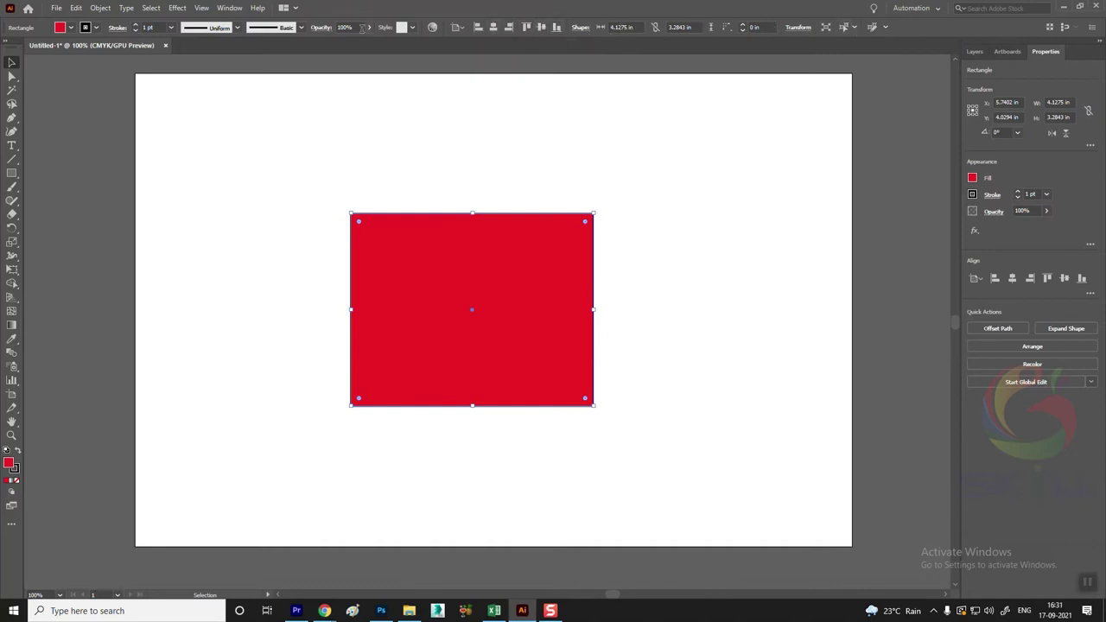
left_click(369, 27)
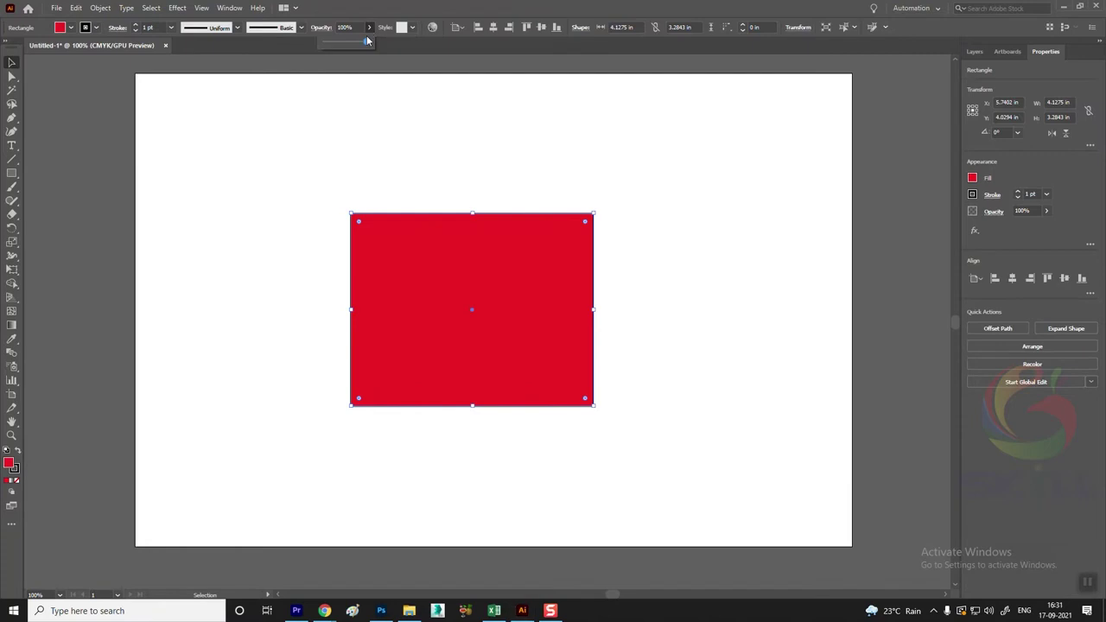
mouse_move(372, 42)
left_mouse_down()
mouse_move(341, 42)
mouse_move(377, 32)
left_mouse_up()
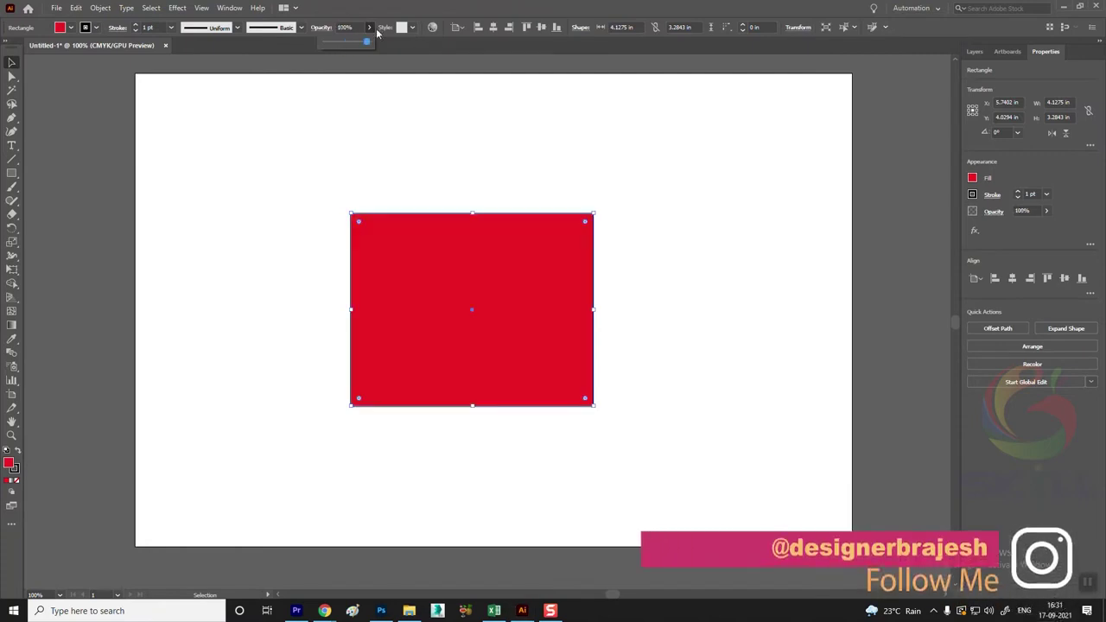
left_click(374, 6)
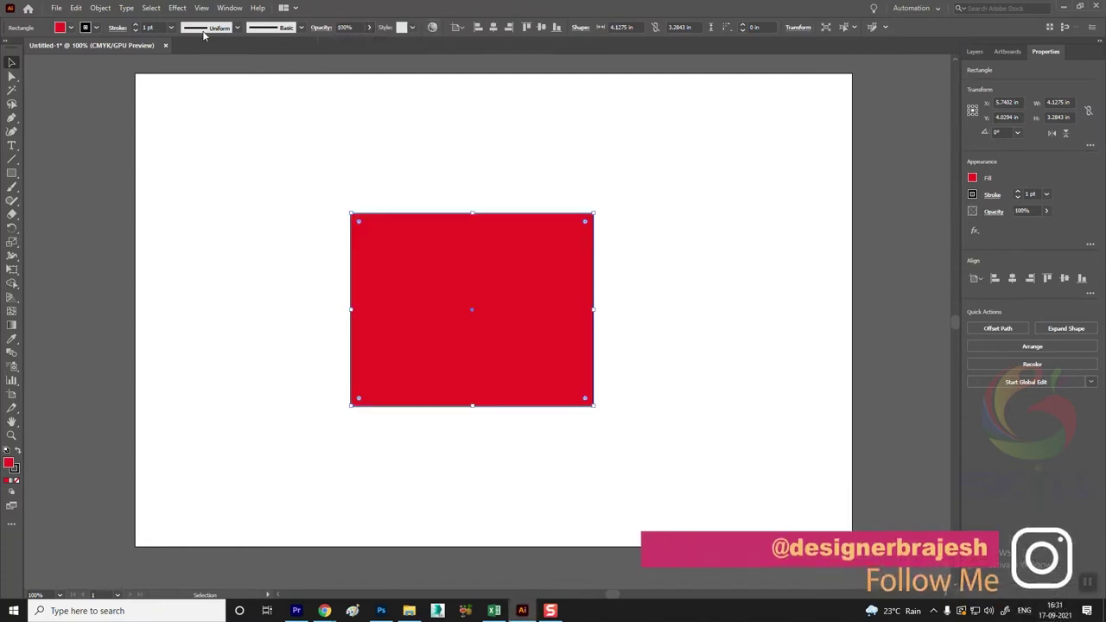
left_click(11, 63)
left_click(402, 166)
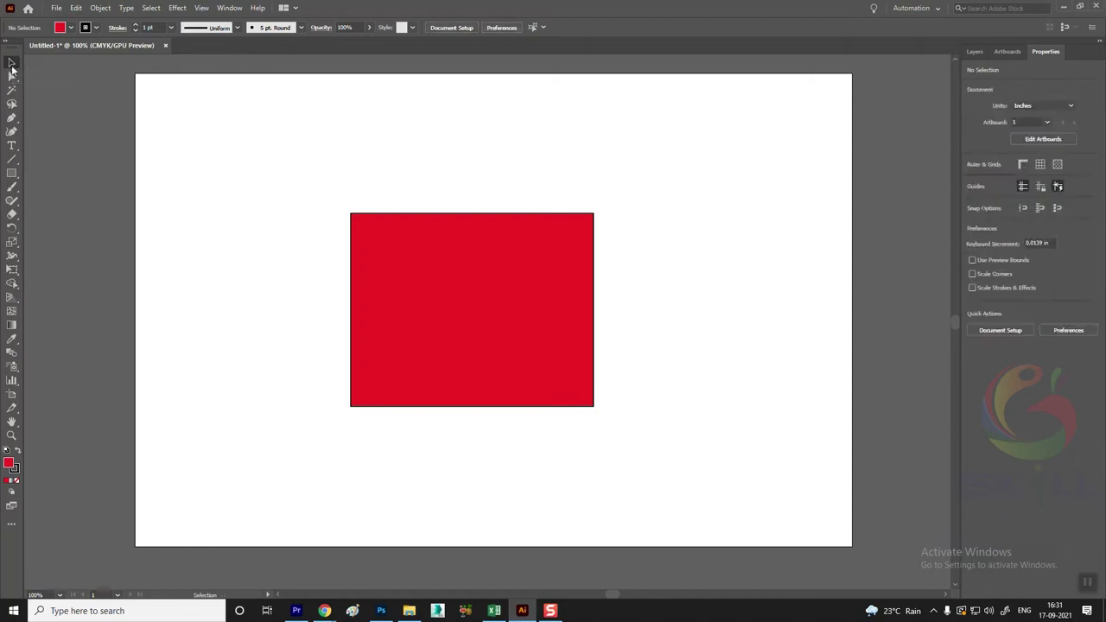
left_click(454, 259)
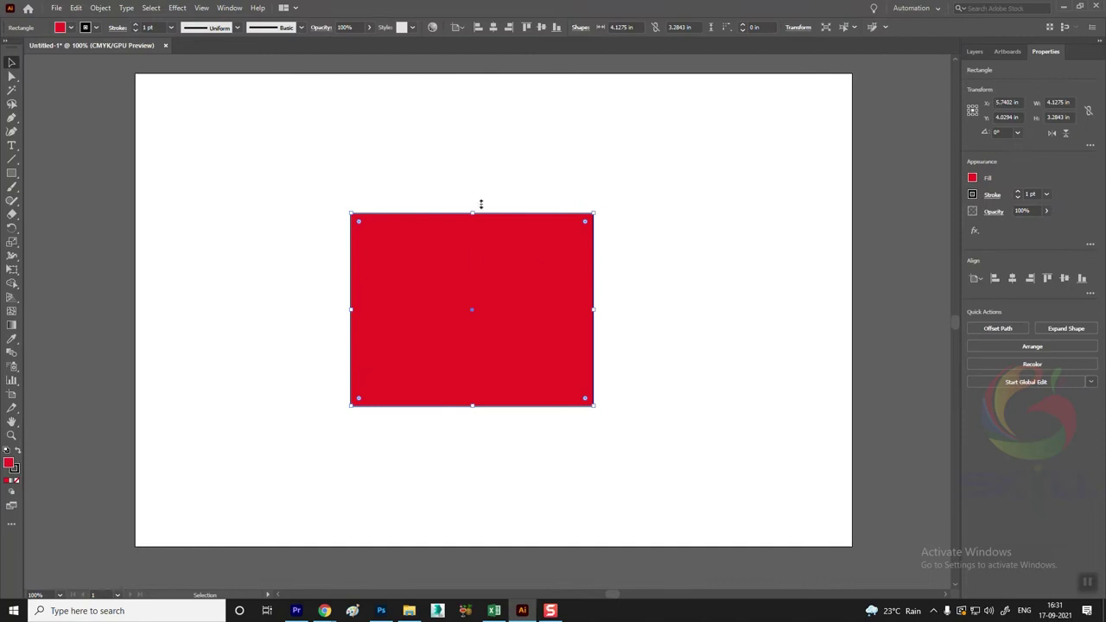
Select the rectangle's top-right corner and stretch the shape from that corner.
left_click(12, 77)
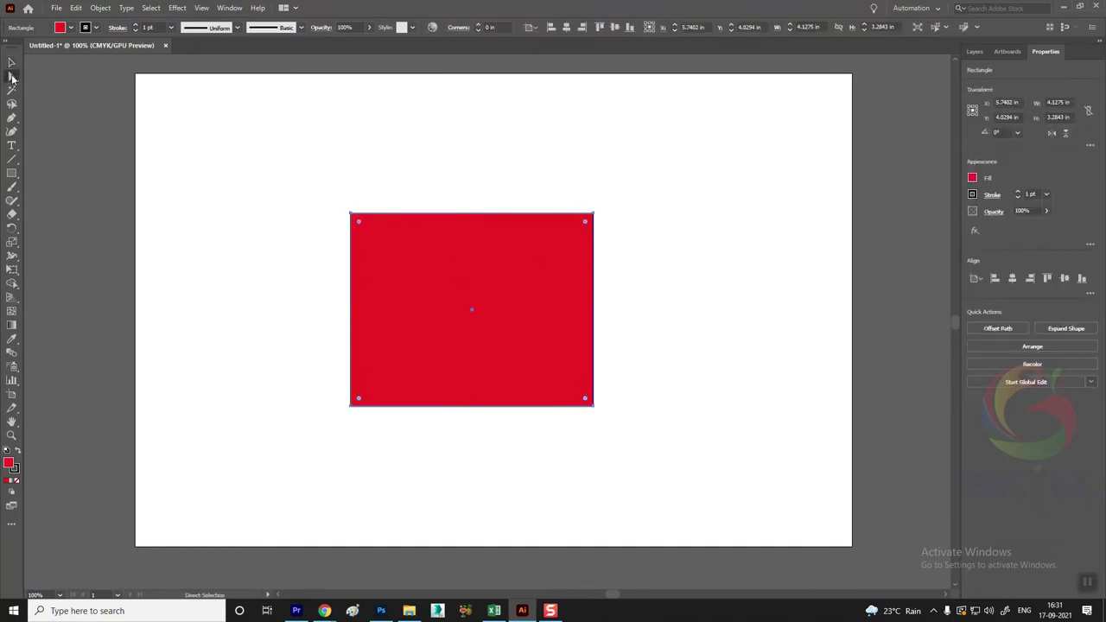
left_click_drag(12, 77, 67, 79)
mouse_move(637, 188)
left_mouse_down()
mouse_move(542, 267)
mouse_move(631, 174)
mouse_move(399, 367)
mouse_move(664, 166)
left_mouse_up()
left_click(657, 191)
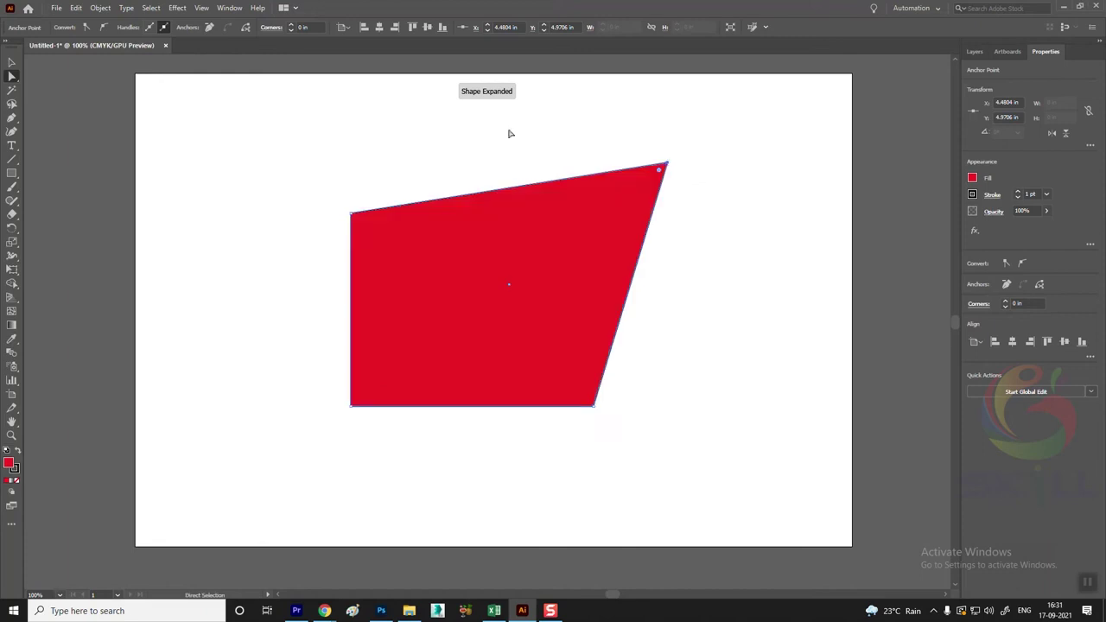
left_click(11, 62)
mouse_move(666, 163)
left_mouse_down()
mouse_move(676, 153)
mouse_move(645, 219)
left_mouse_up()
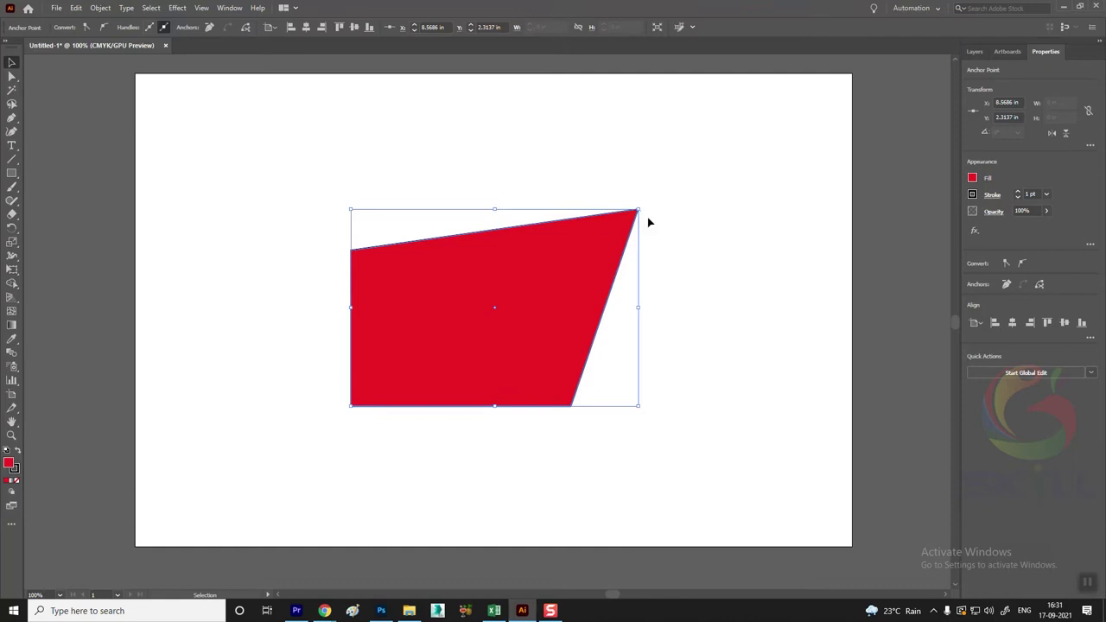
Move the top-right anchor up-left, pull the left anchor inward, and shift the top anchor right.
left_click(12, 76)
left_click_drag(637, 210, 464, 158)
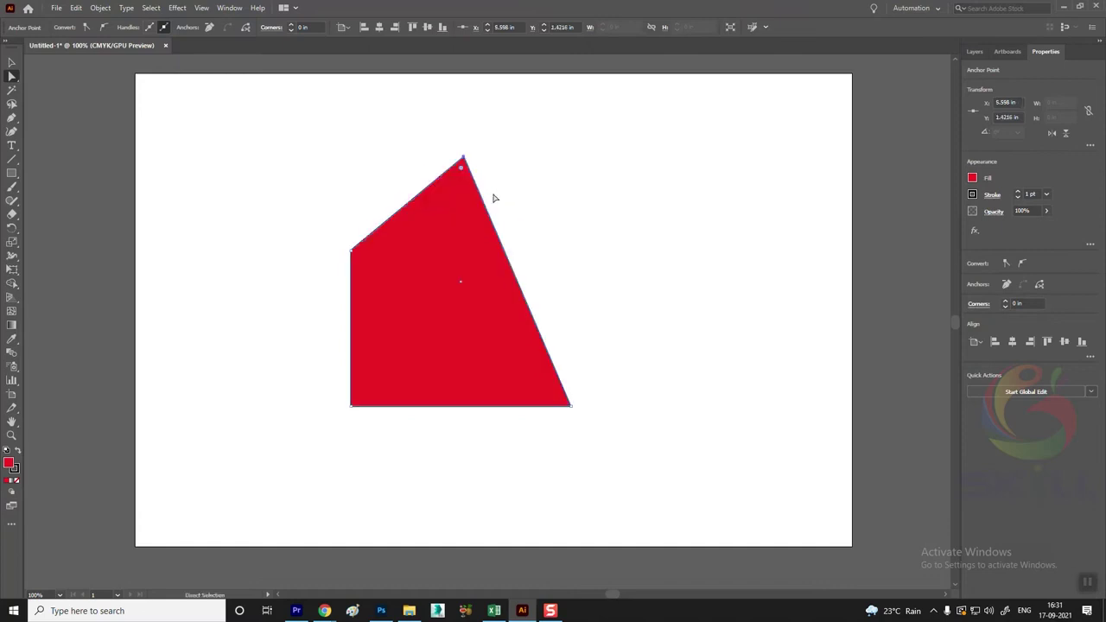
left_click_drag(350, 251, 468, 321)
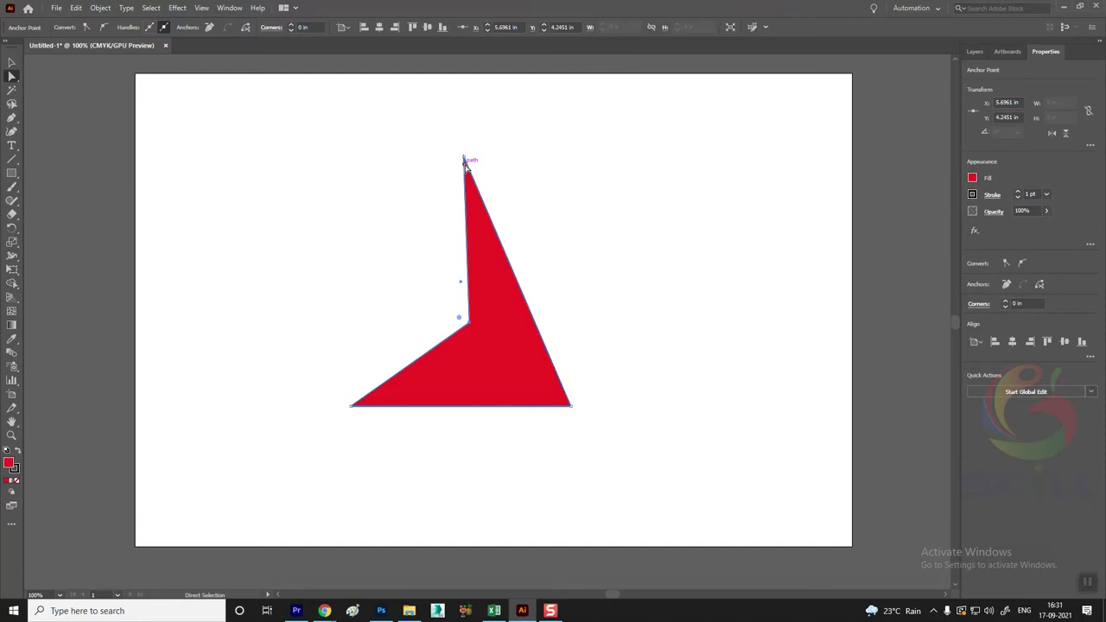
left_click_drag(465, 159, 571, 159)
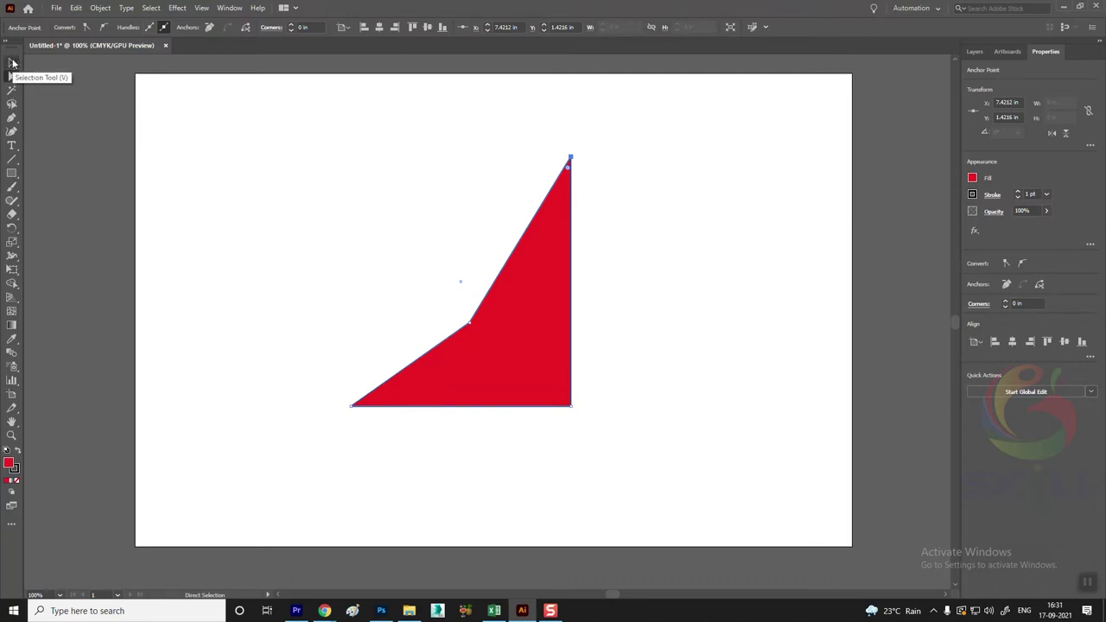
left_click(12, 63)
left_click(11, 77)
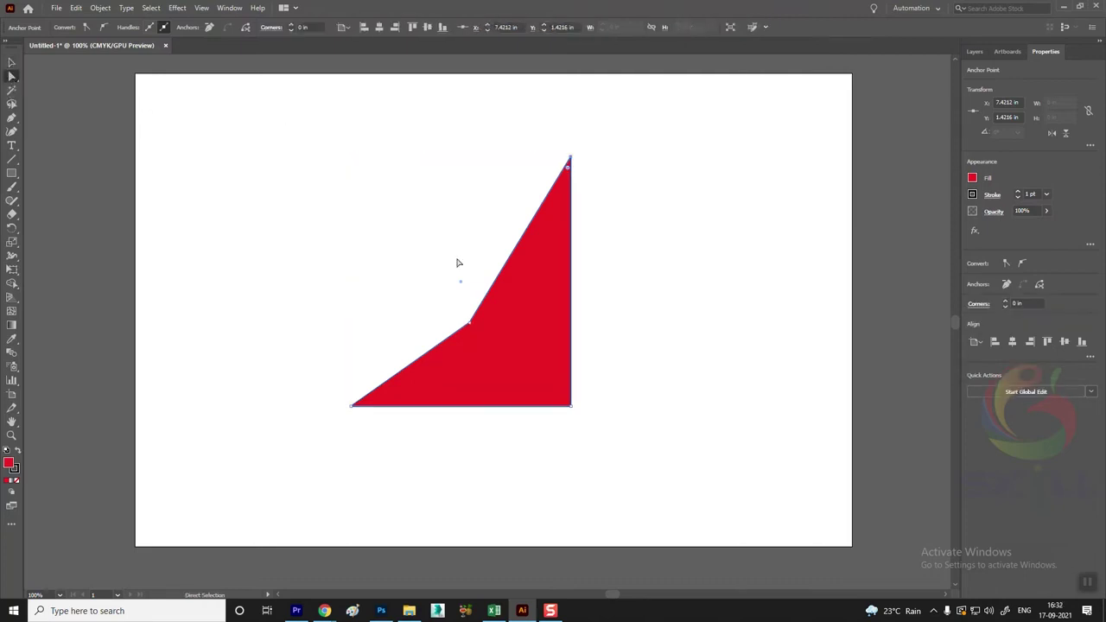
Move the red triangle over to the right side of the artboard.
left_click_drag(536, 284, 507, 284)
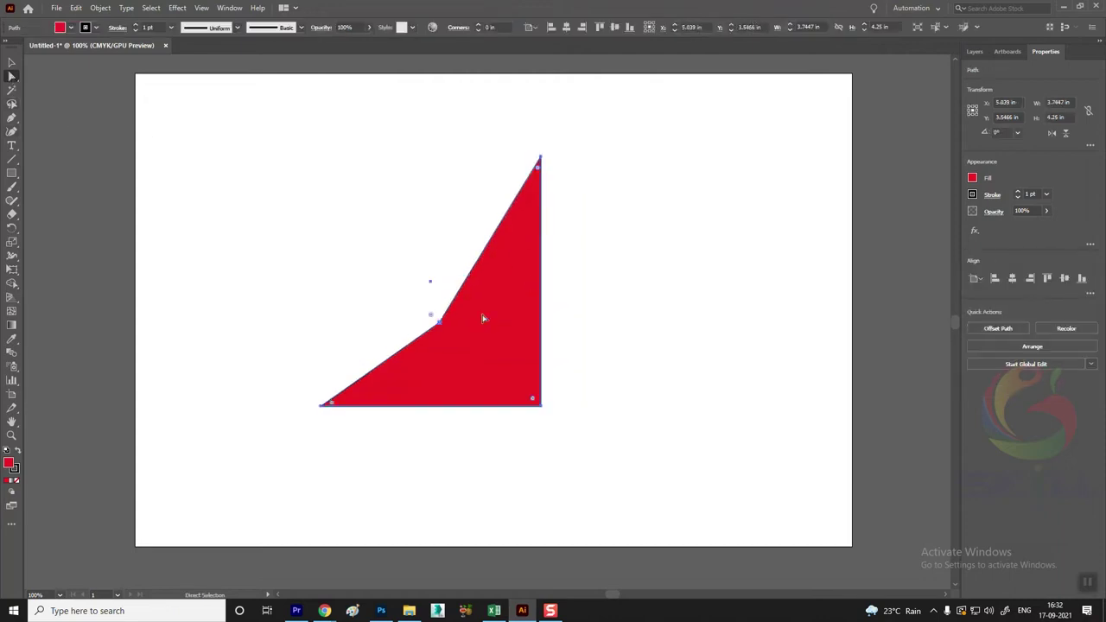
mouse_move(514, 312)
left_mouse_down()
mouse_move(414, 312)
mouse_move(760, 308)
left_mouse_up()
left_click(11, 62)
mouse_move(770, 269)
left_mouse_down()
mouse_move(562, 273)
mouse_move(797, 271)
left_mouse_up()
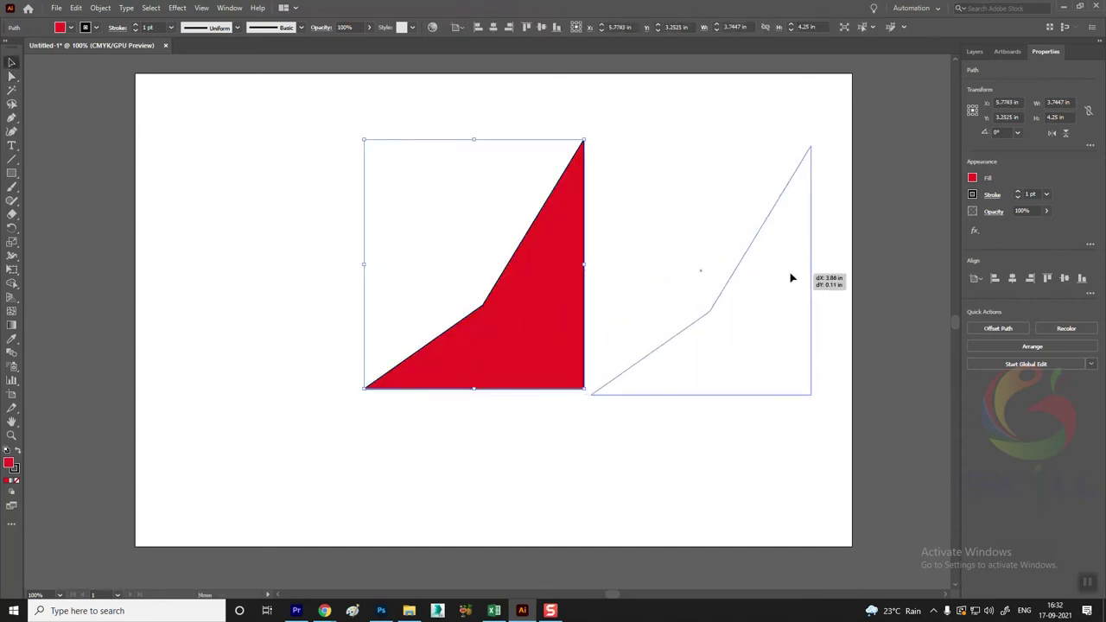
Draw a red circle of about 3.83 × 3.63 in left of the triangle and nudge it up-left.
left_click(373, 202)
left_click(12, 173)
key("l")
left_click_drag(287, 210, 514, 423)
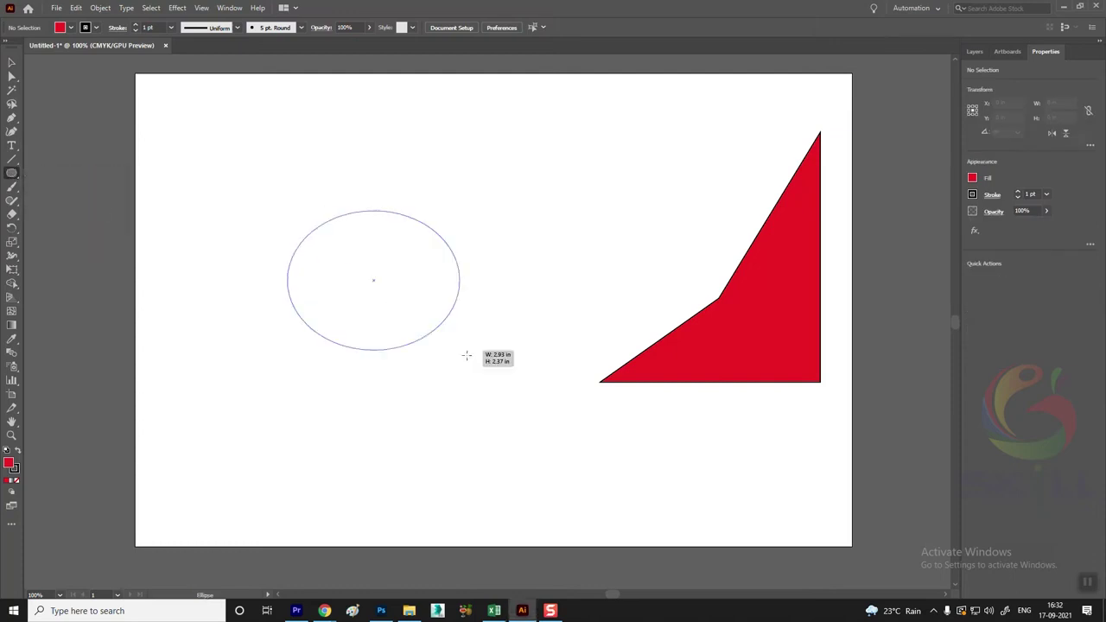
key("v")
left_click(288, 156)
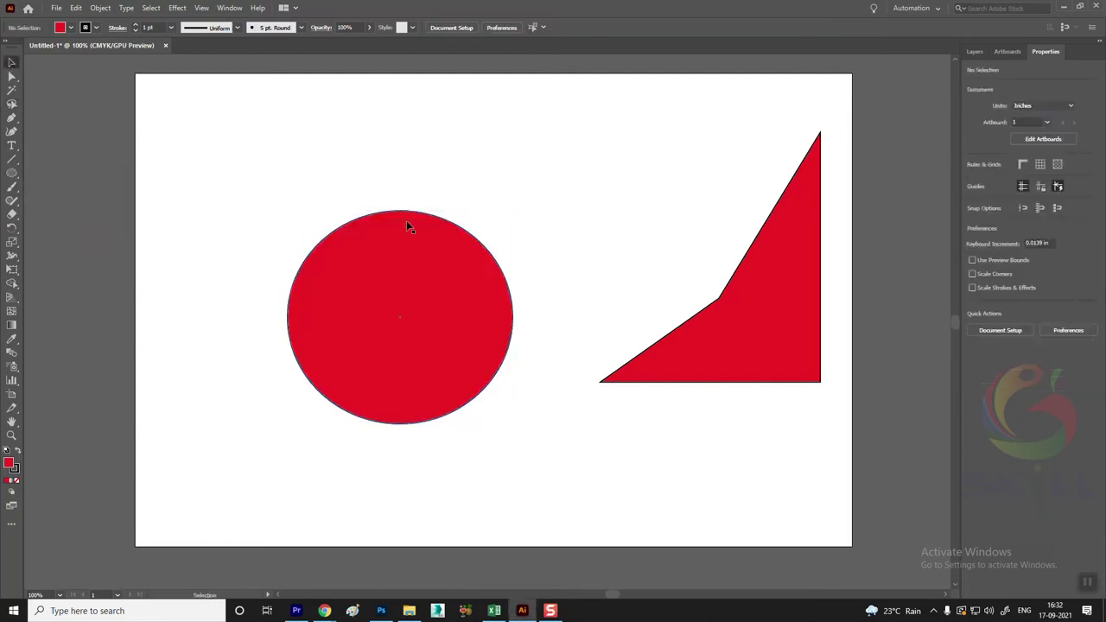
left_click_drag(388, 304, 380, 292)
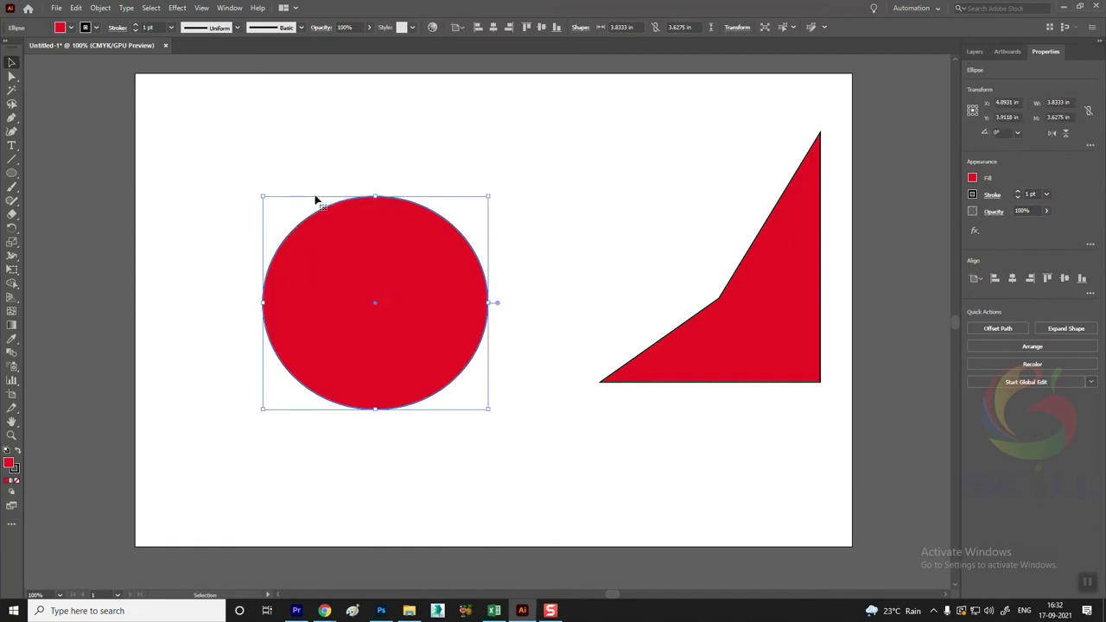
left_click(11, 77)
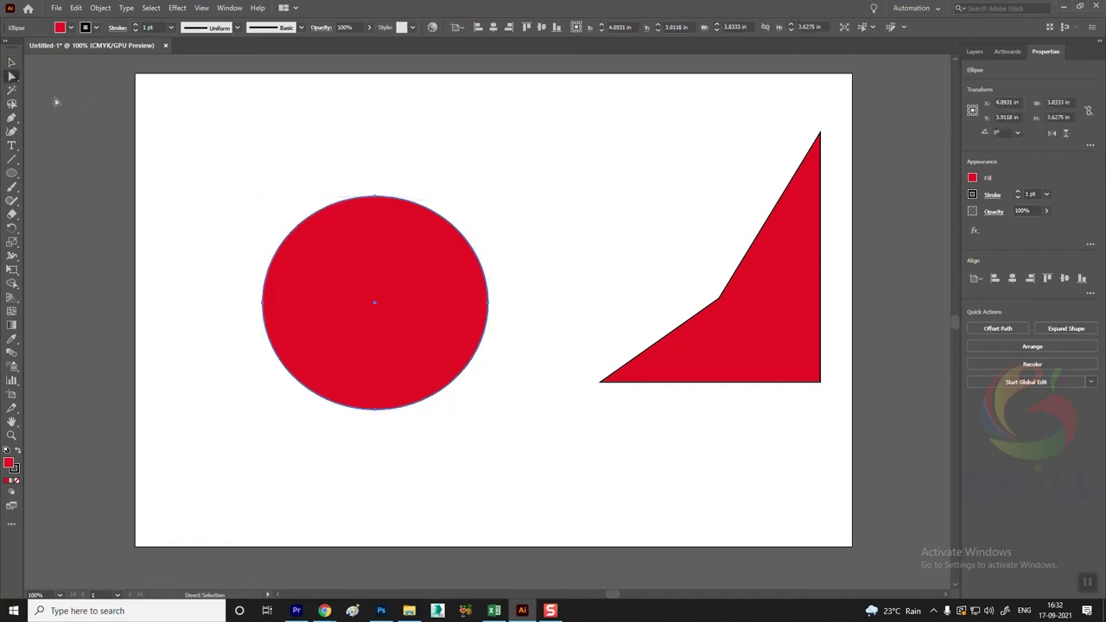
Push the circle's top anchor down and adjust its left and bottom anchors into a crescent.
left_click(375, 197)
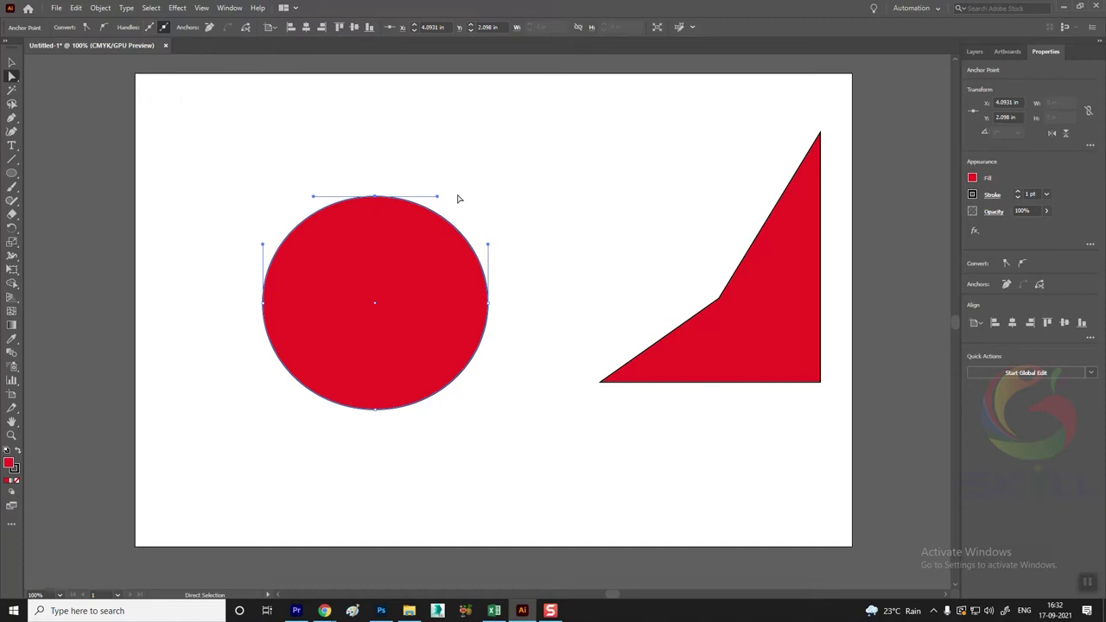
left_click_drag(375, 197, 375, 339)
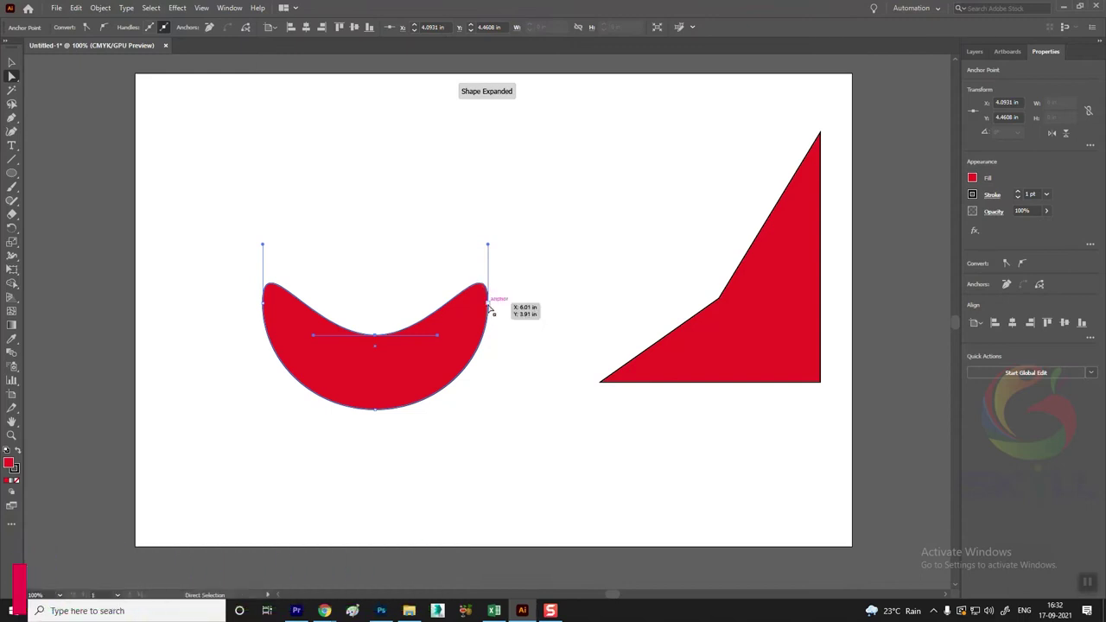
left_click_drag(489, 303, 516, 311)
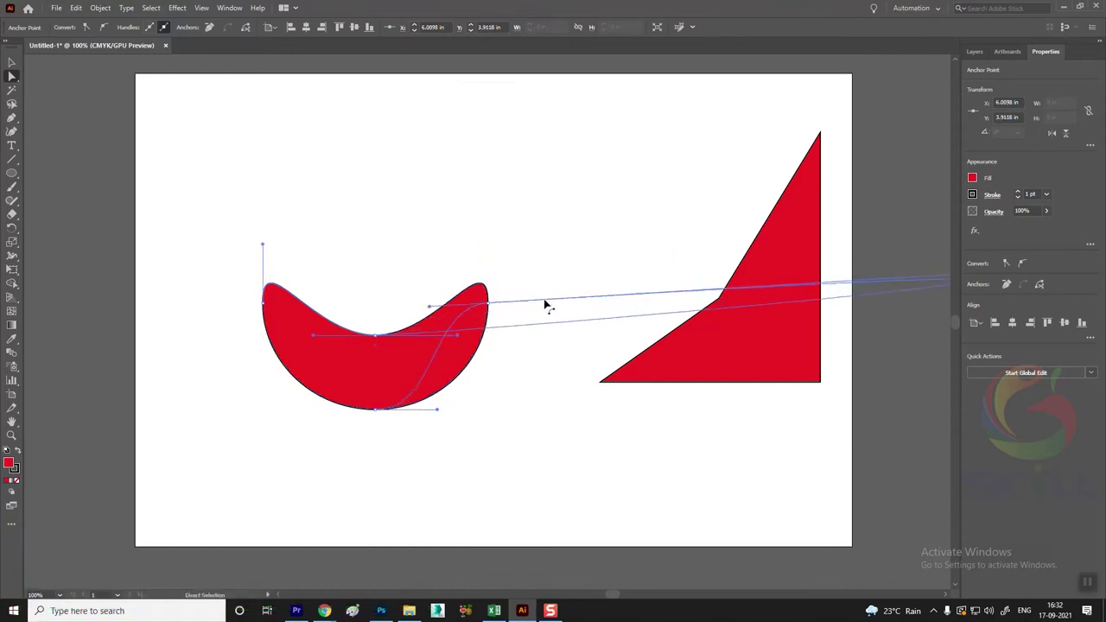
key("ctrl+z")
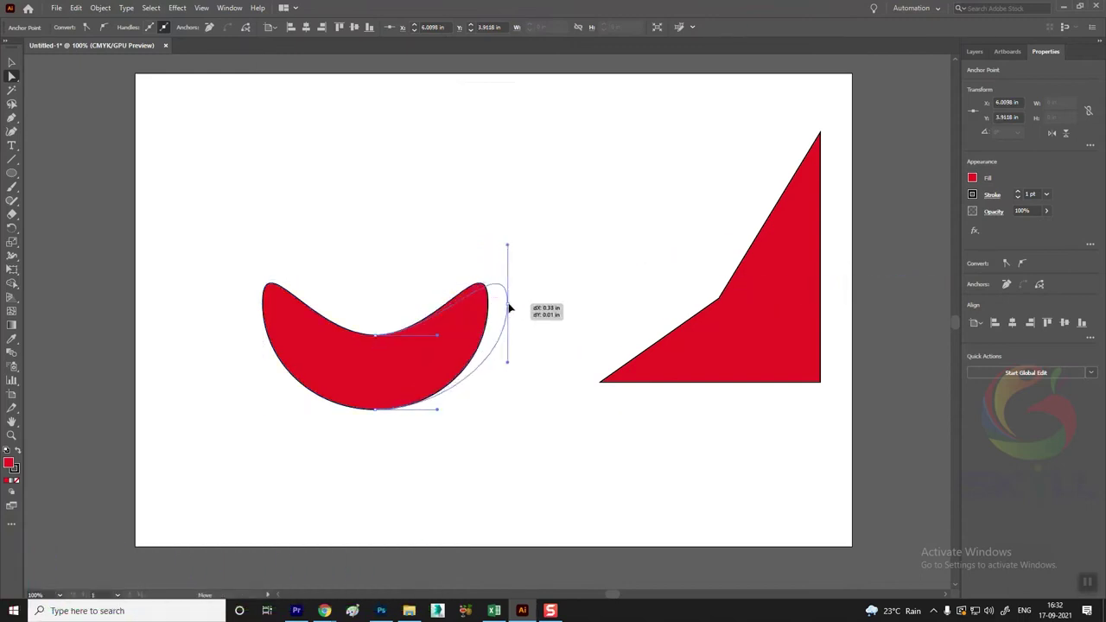
left_click_drag(263, 303, 242, 305)
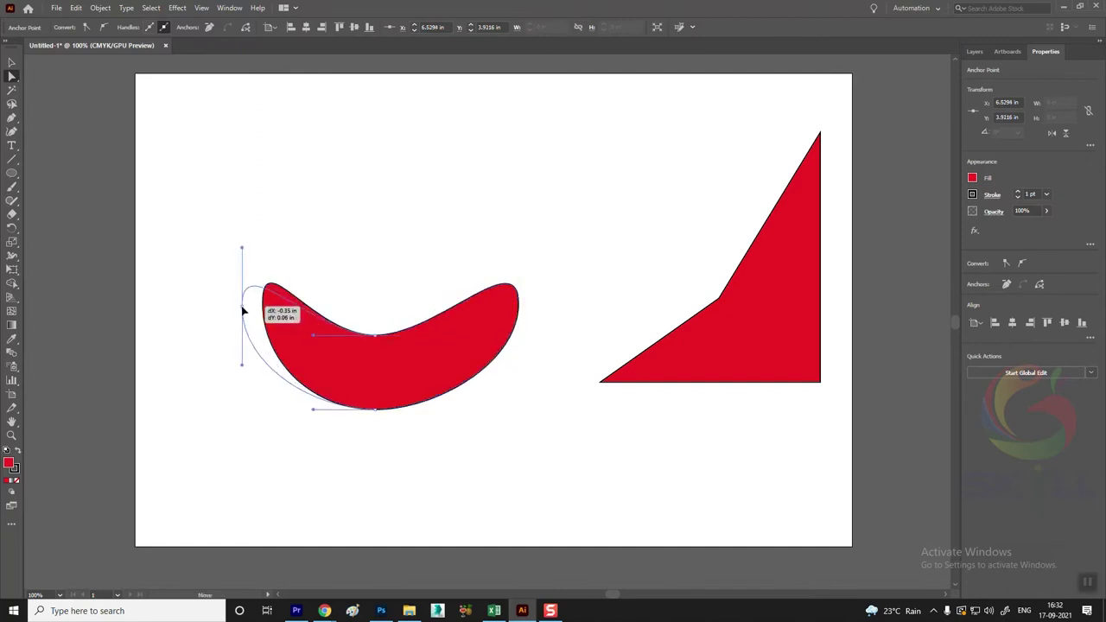
left_click_drag(376, 408, 376, 490)
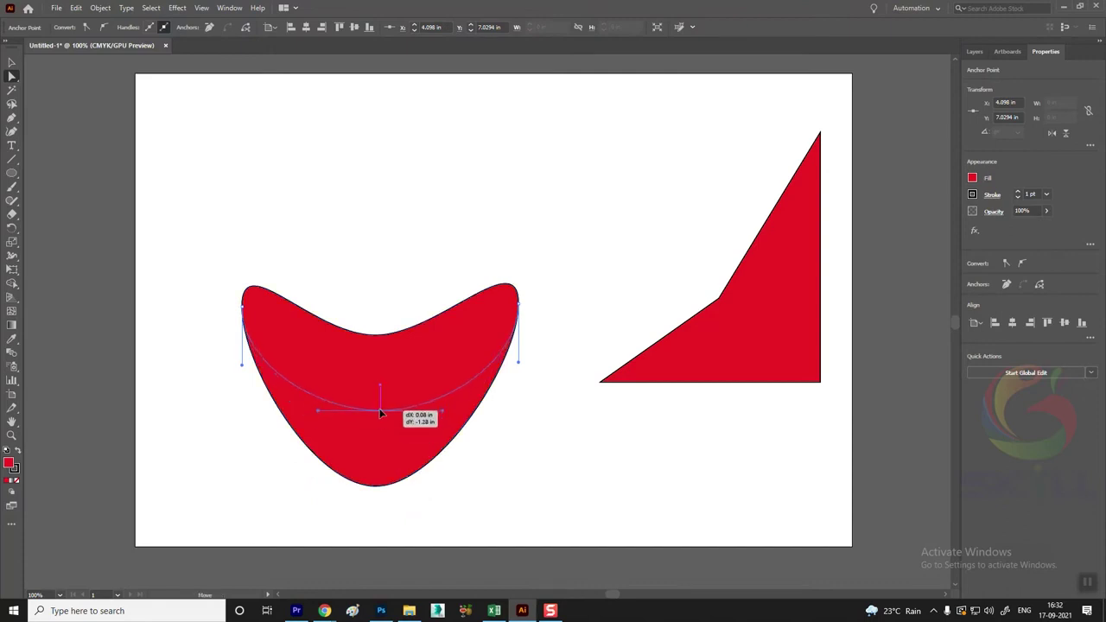
left_click_drag(376, 489, 379, 456)
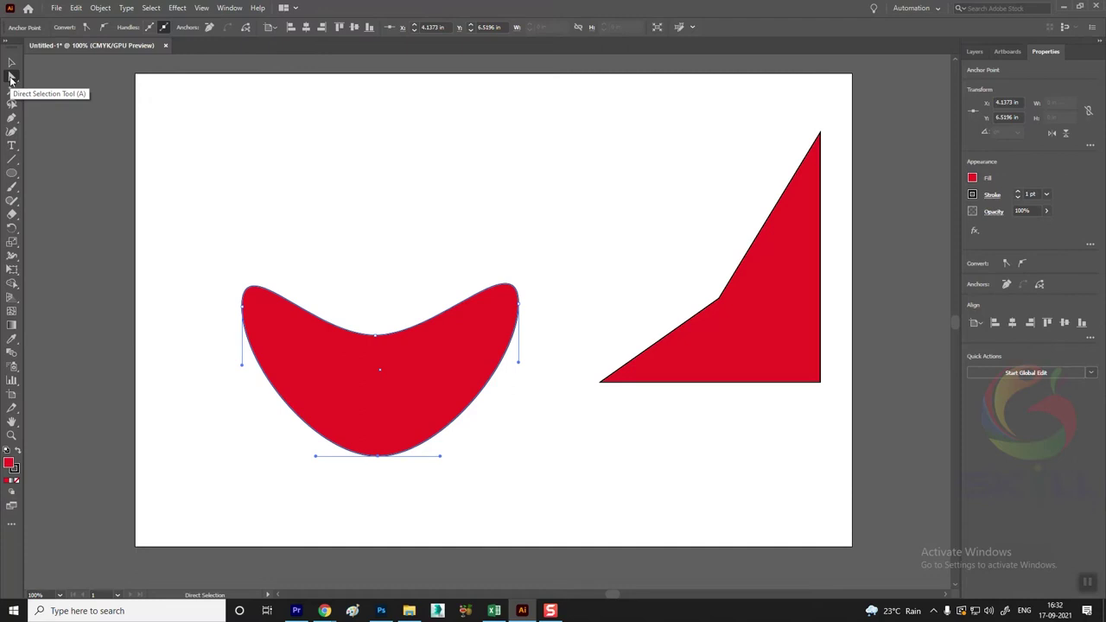
Try reshaping the right lobe, undo those edits, and move the crescent up and right.
left_click(518, 303)
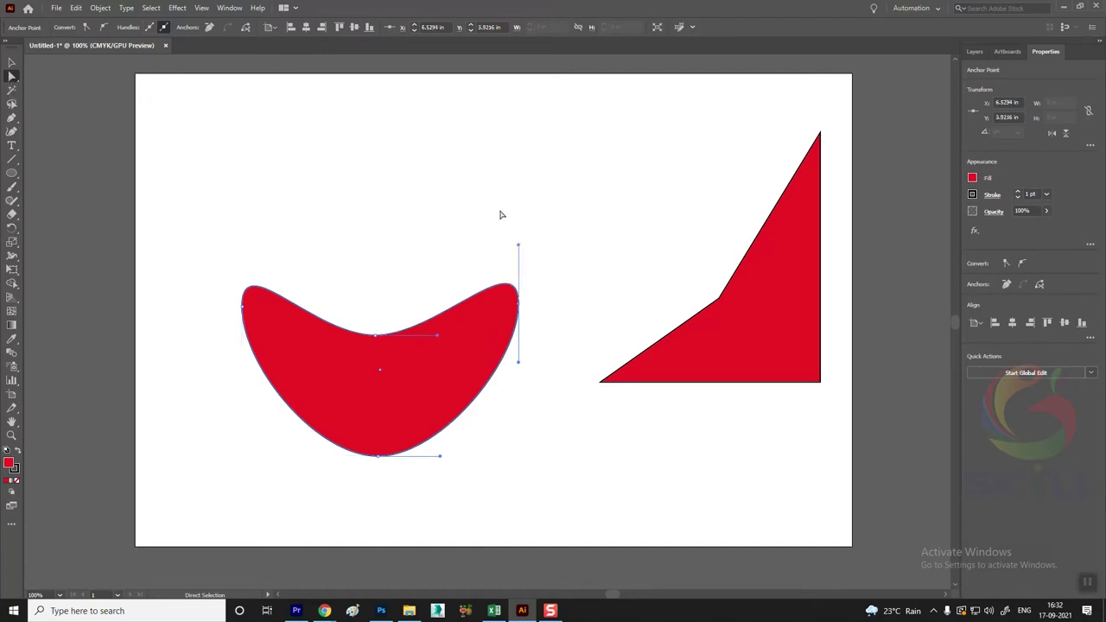
left_click_drag(519, 249, 566, 243)
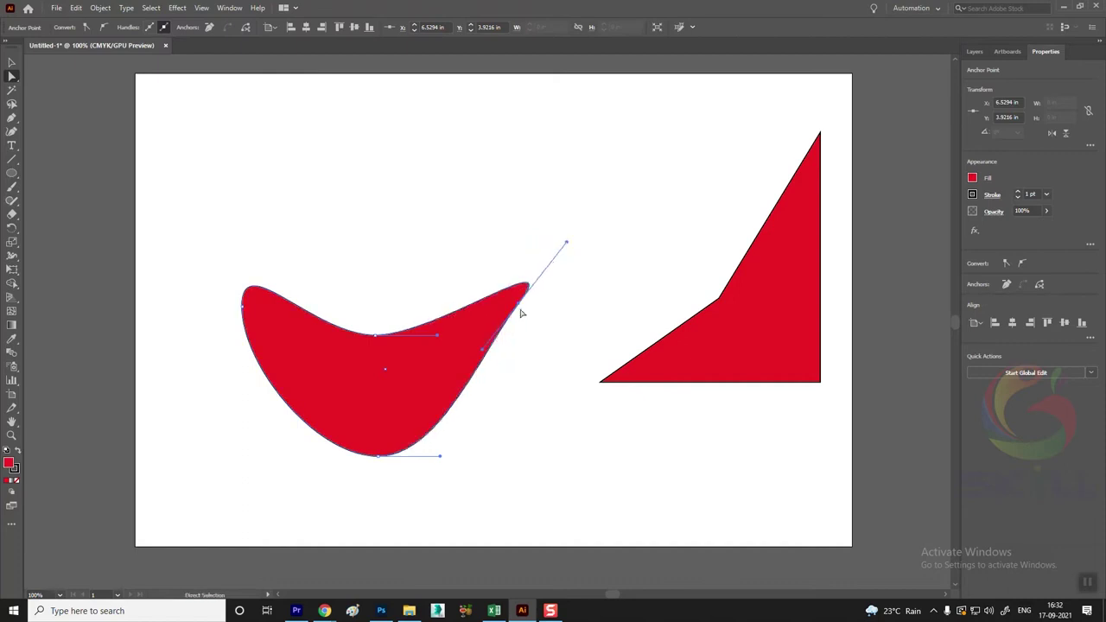
key("ctrl+z")
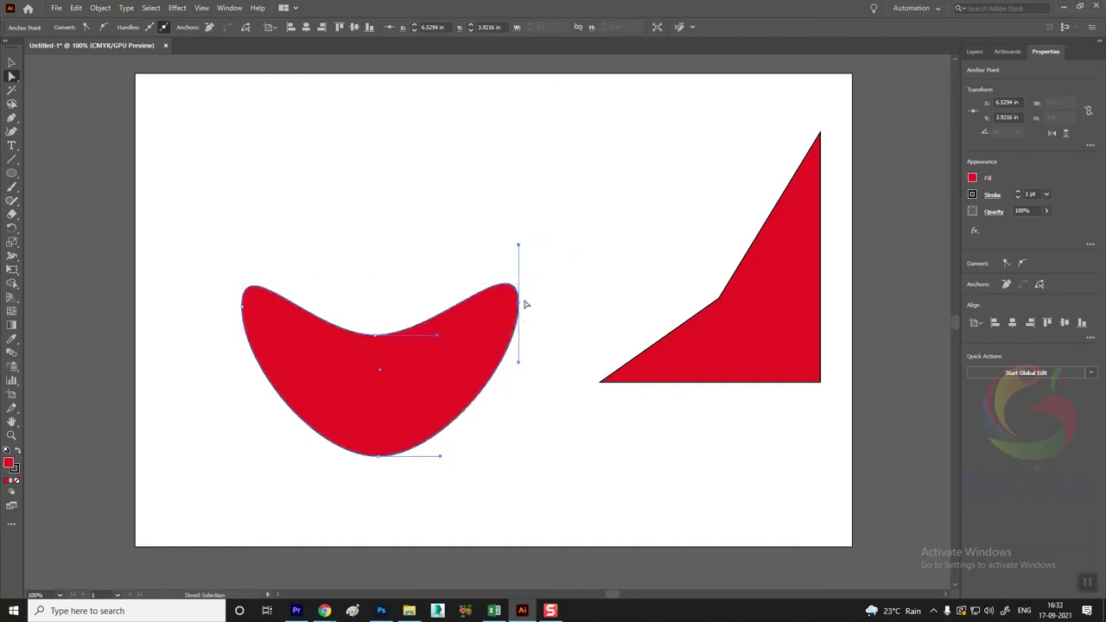
left_click_drag(522, 306, 534, 304)
key("ctrl+z")
left_click(12, 62)
mouse_move(436, 371)
left_mouse_down()
mouse_move(484, 292)
mouse_move(397, 295)
mouse_move(411, 344)
left_mouse_up()
left_click(628, 200)
Reposition the triangle and the crescent on the artboard.
left_click_drag(775, 311, 734, 311)
left_click_drag(725, 327, 703, 330)
left_click_drag(406, 341, 395, 297)
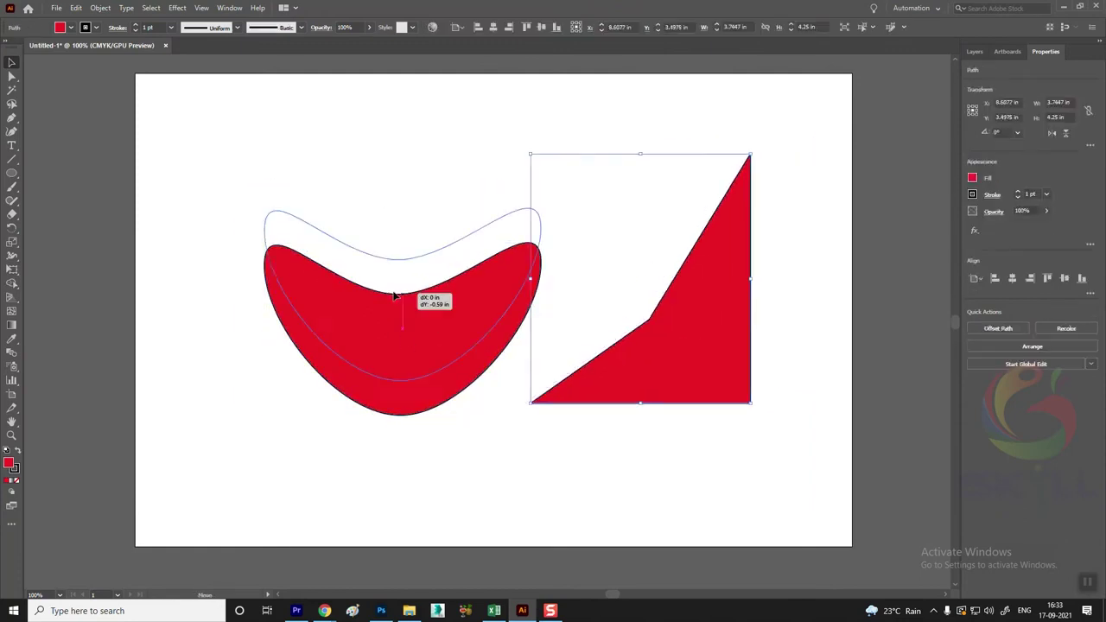
left_click_drag(692, 313, 680, 304)
left_click_drag(474, 313, 460, 302)
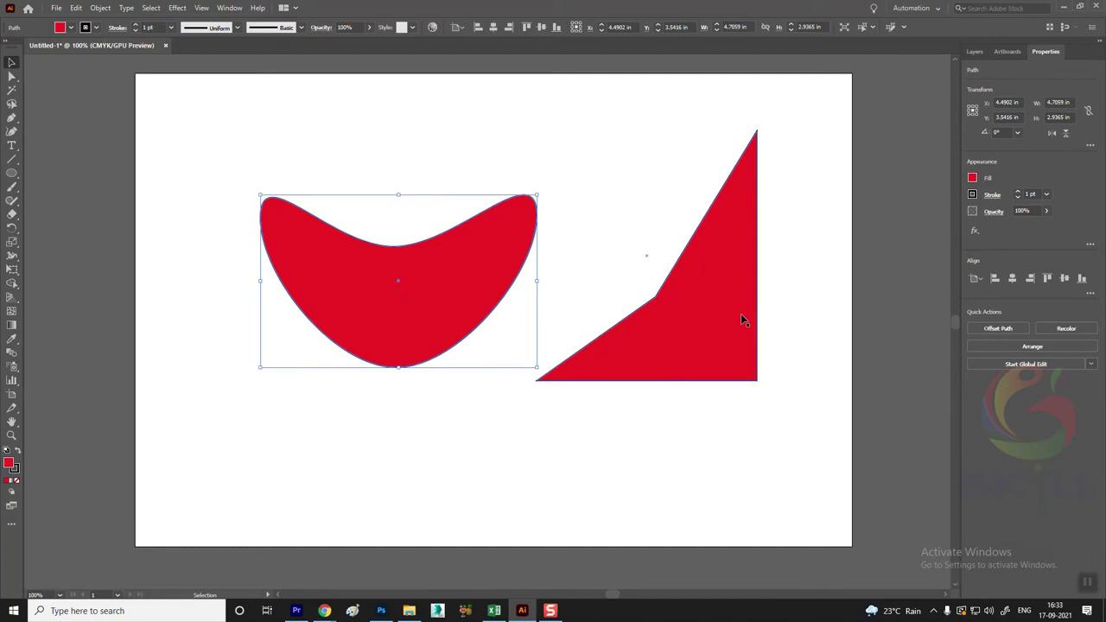
left_click(717, 299)
mouse_move(432, 266)
left_mouse_down()
mouse_move(397, 252)
mouse_move(372, 302)
left_mouse_up()
left_click(686, 302)
Delete the triangle and the crescent, then show the Layers panel with Layer 1.
left_click(696, 325)
key("Delete")
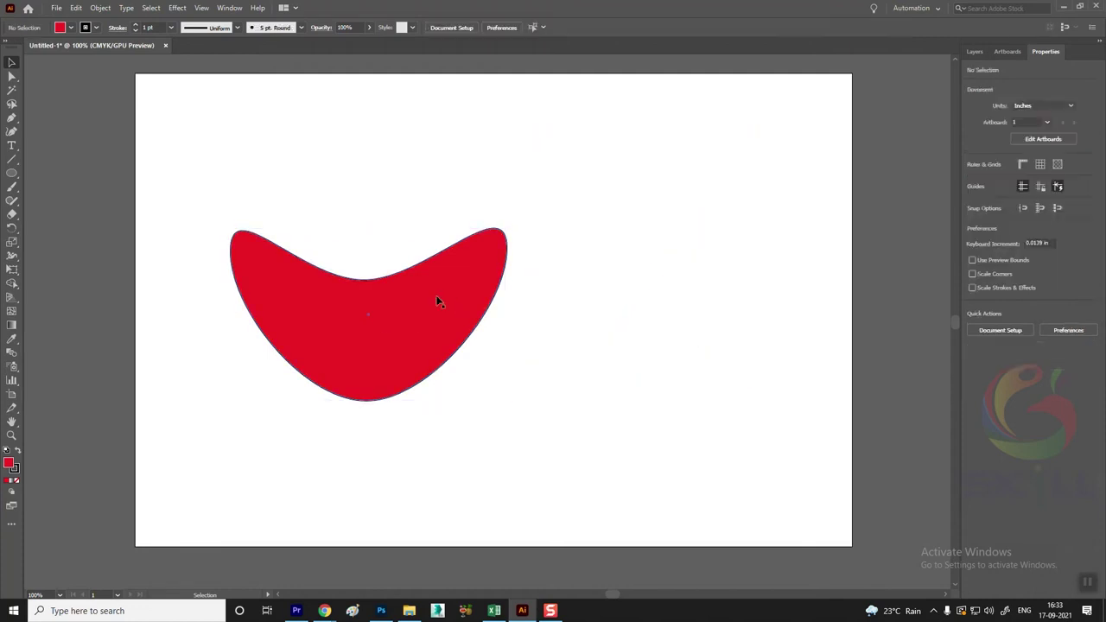
left_click(440, 299)
key("Delete")
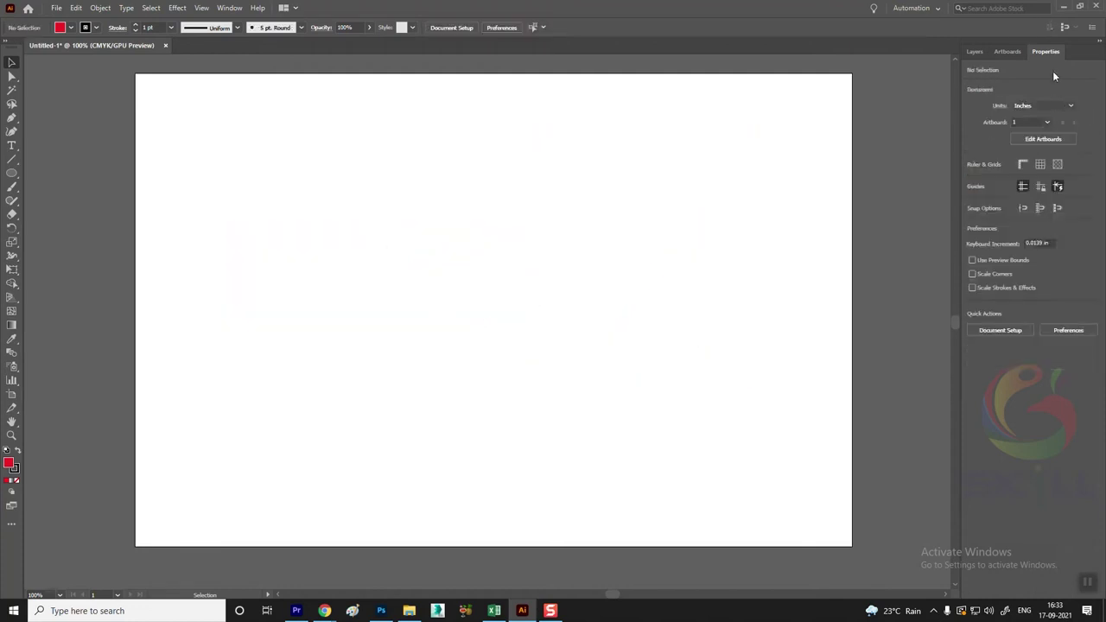
left_click(970, 52)
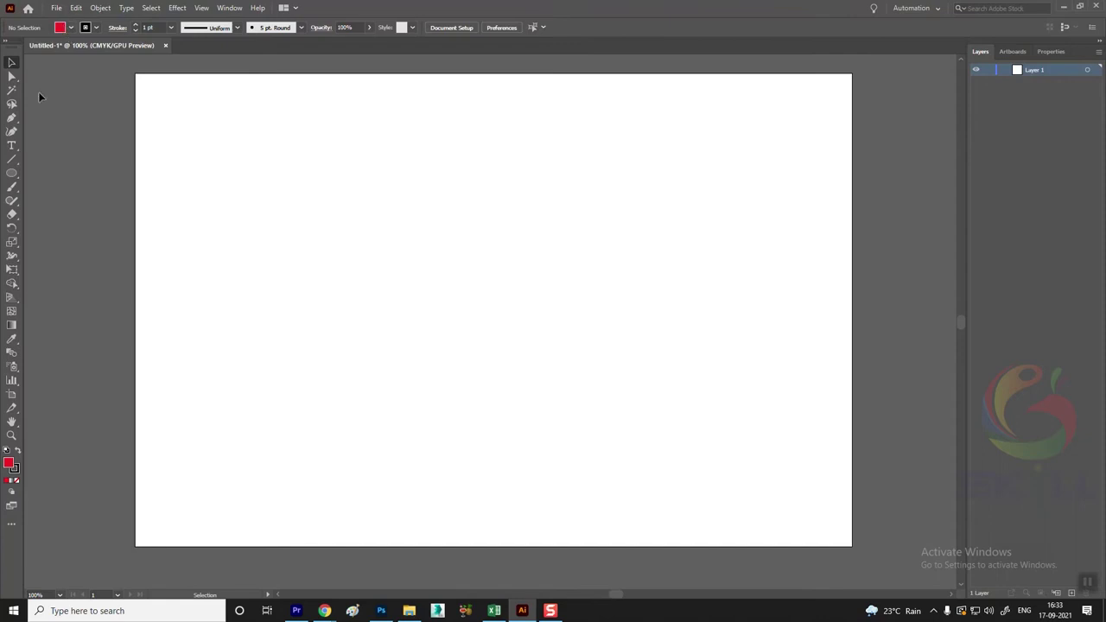
left_click_drag(11, 173, 60, 202)
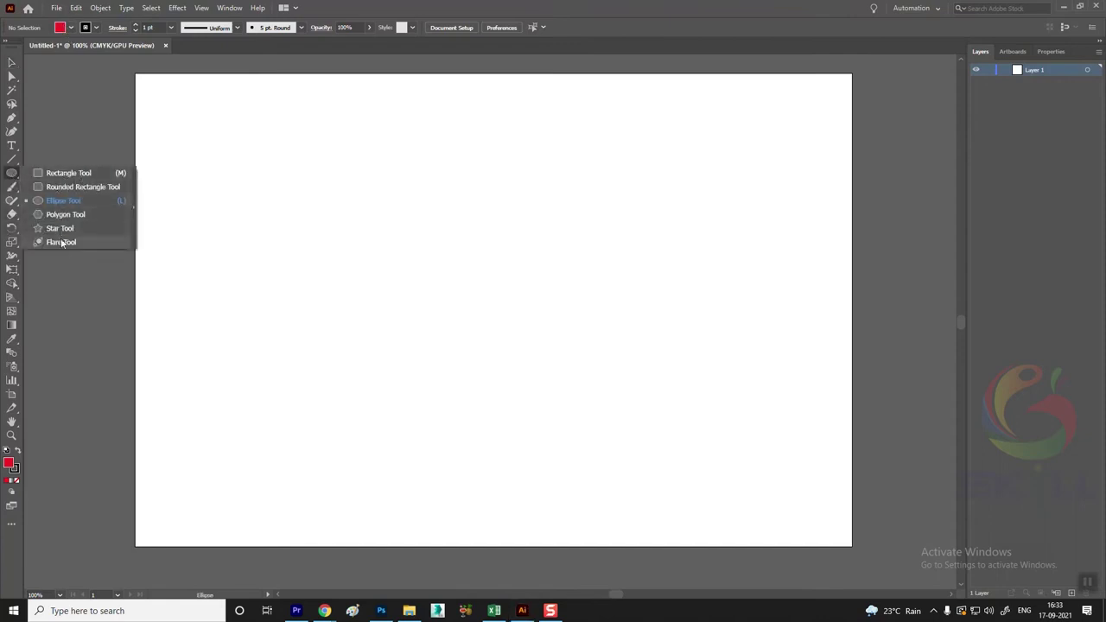
left_click_drag(63, 180, 58, 243)
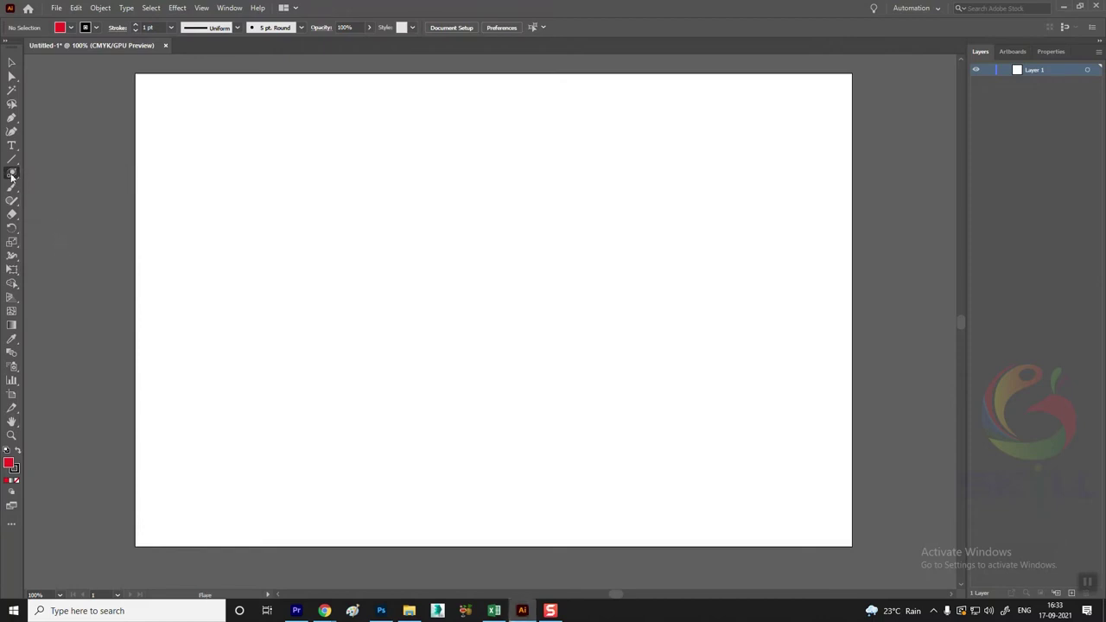
left_click_drag(11, 173, 59, 172)
left_click(11, 173)
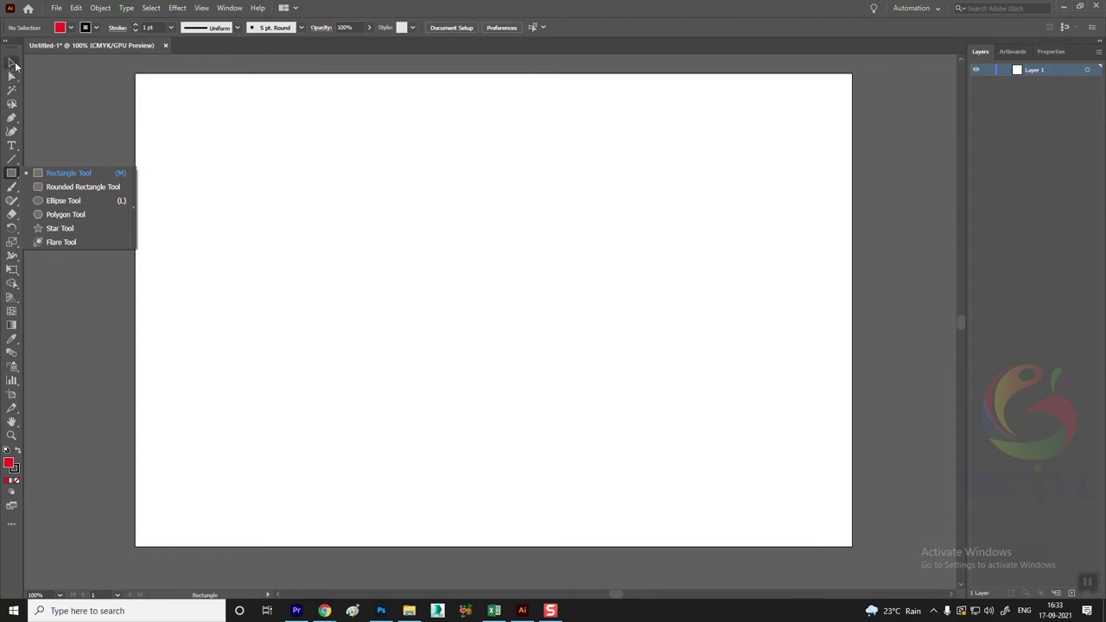
left_click(40, 141)
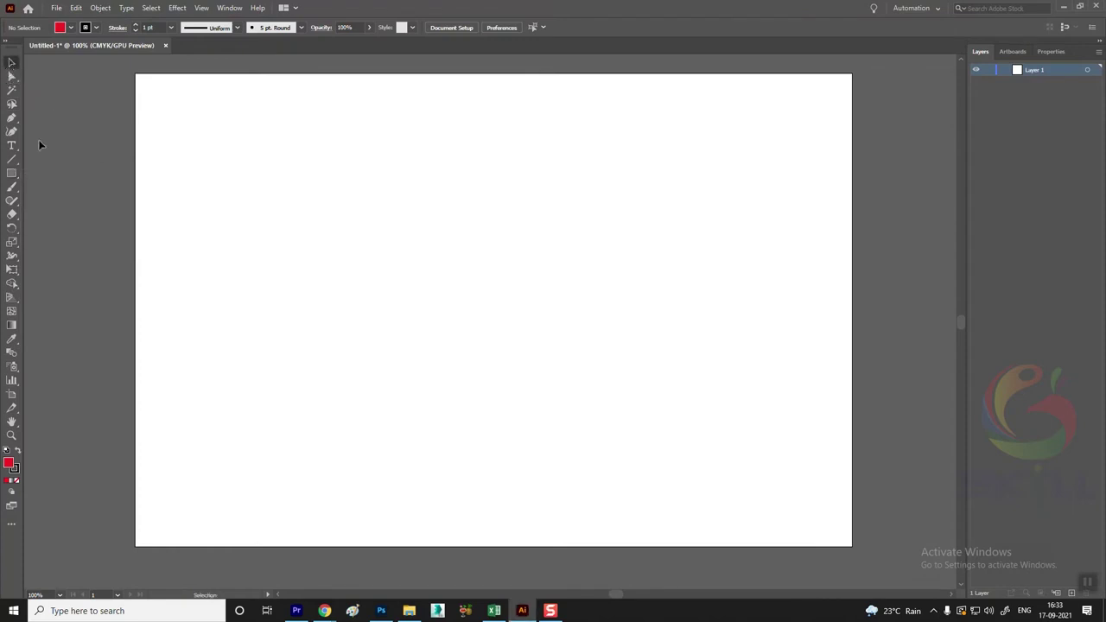
left_click(11, 176)
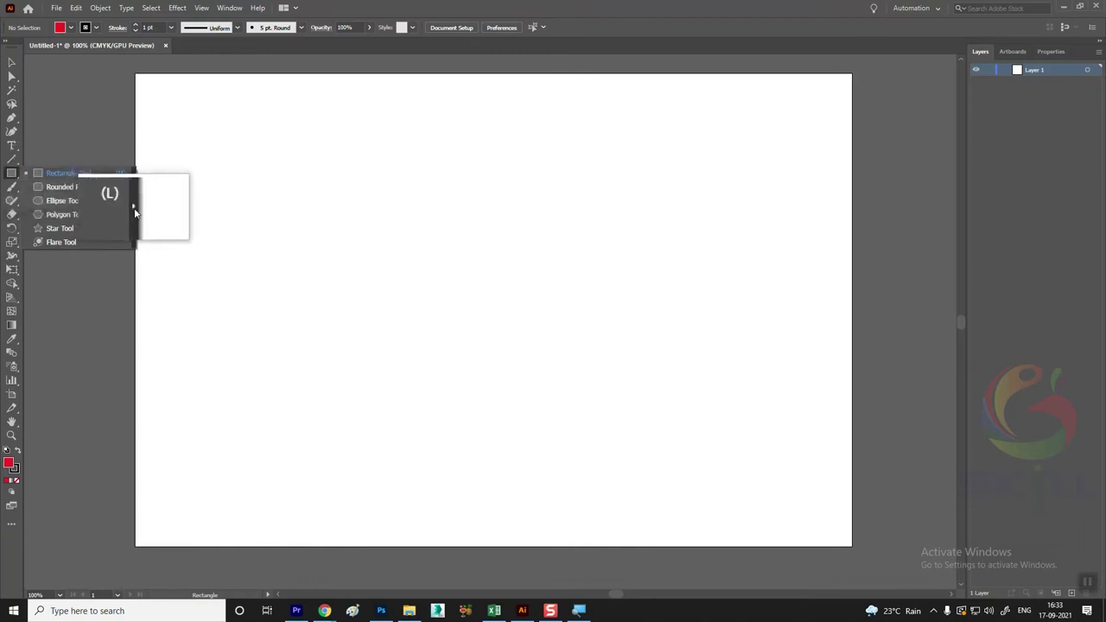
left_click(134, 212)
mouse_move(78, 188)
left_mouse_down()
mouse_move(53, 183)
mouse_move(285, 100)
left_mouse_up()
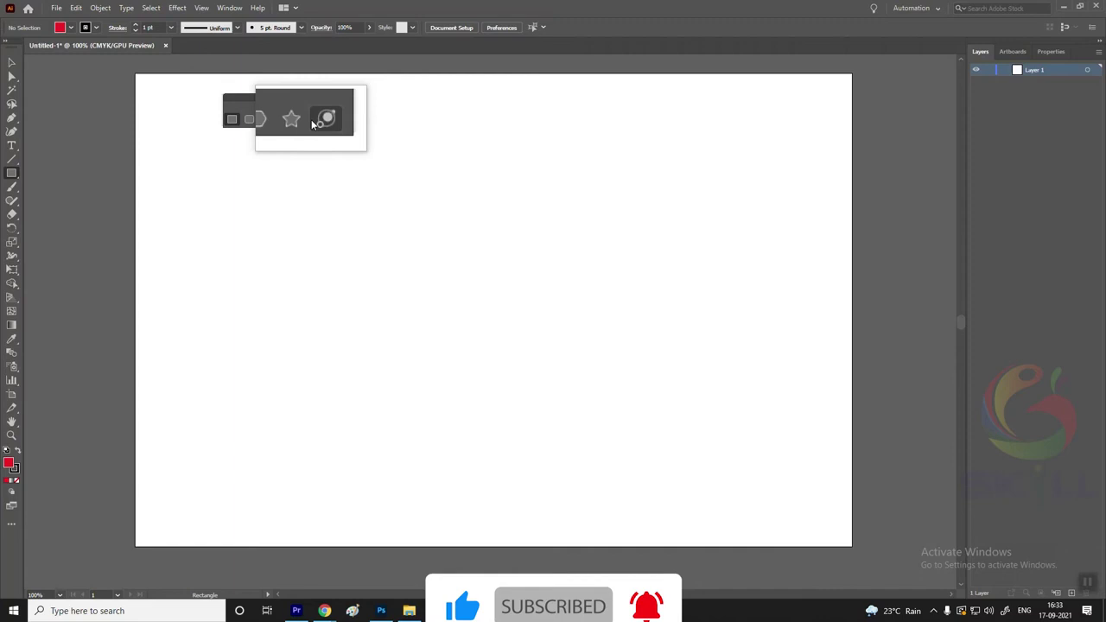
right_click(11, 173)
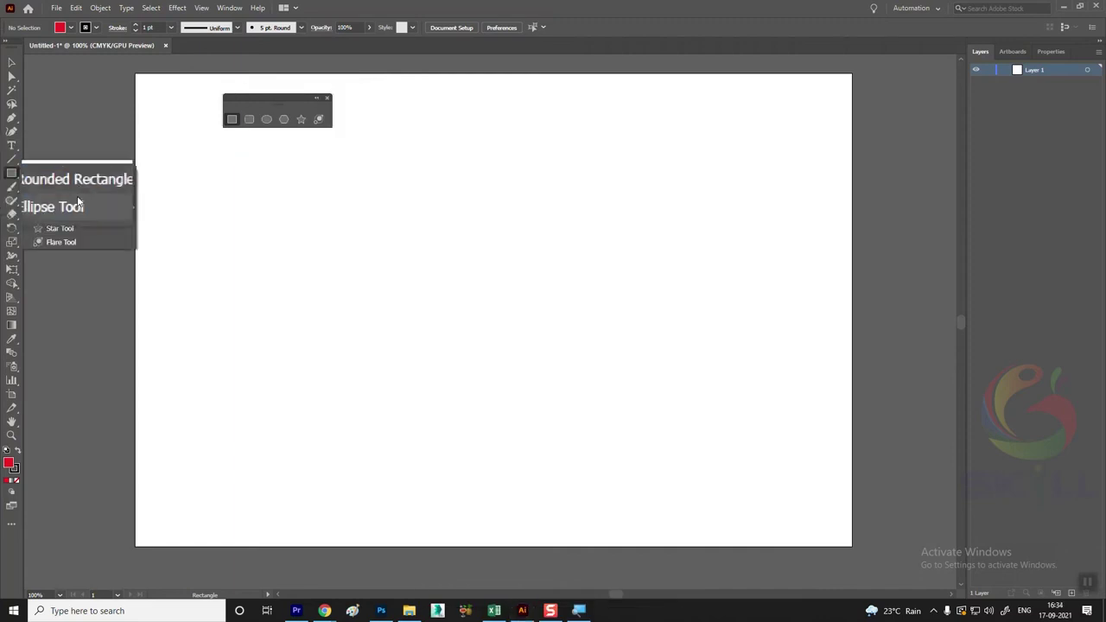
left_click(275, 98)
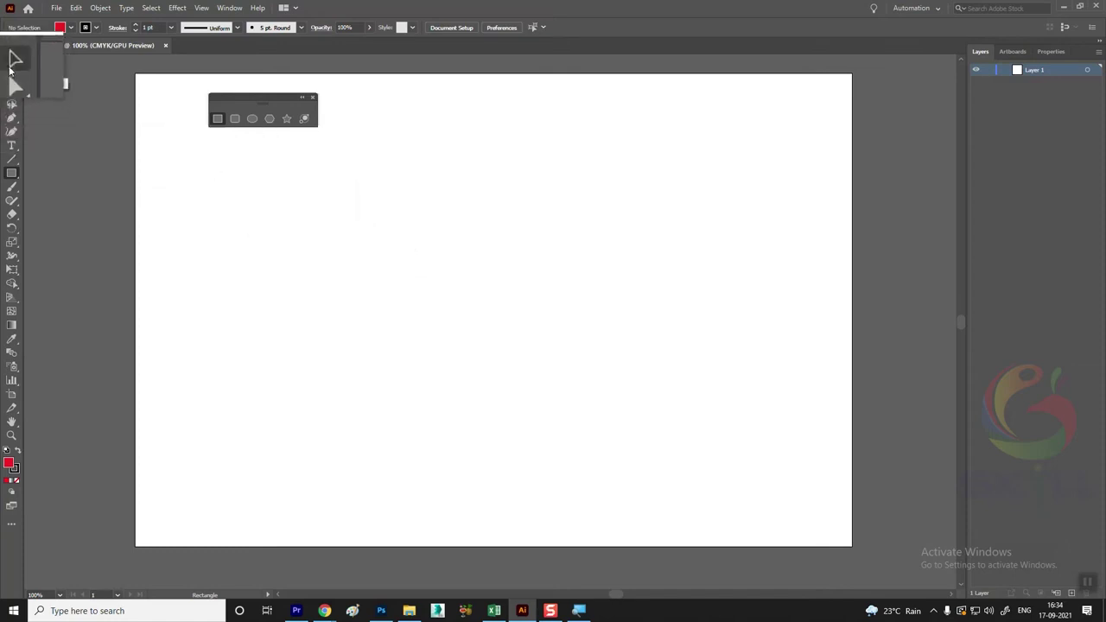
left_click_drag(257, 99, 214, 100)
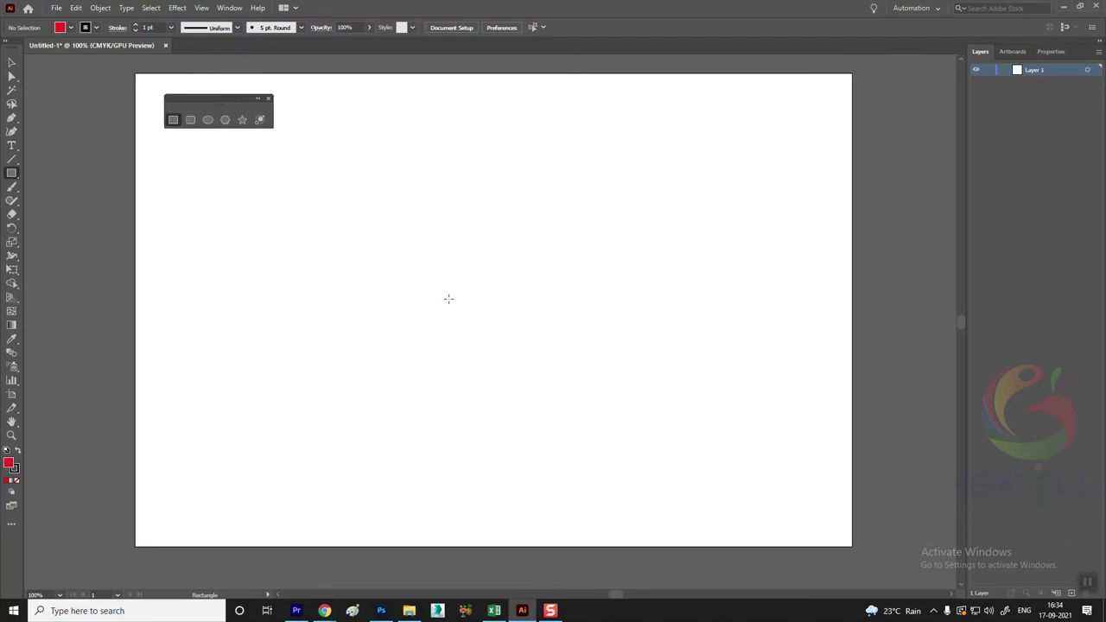
Draw a 5.39 × 3.24 in red rectangle near the artboard centre, undoing a stray thin rectangle.
left_click(173, 121)
mouse_move(304, 218)
left_mouse_down()
mouse_move(439, 321)
mouse_move(621, 407)
left_mouse_up()
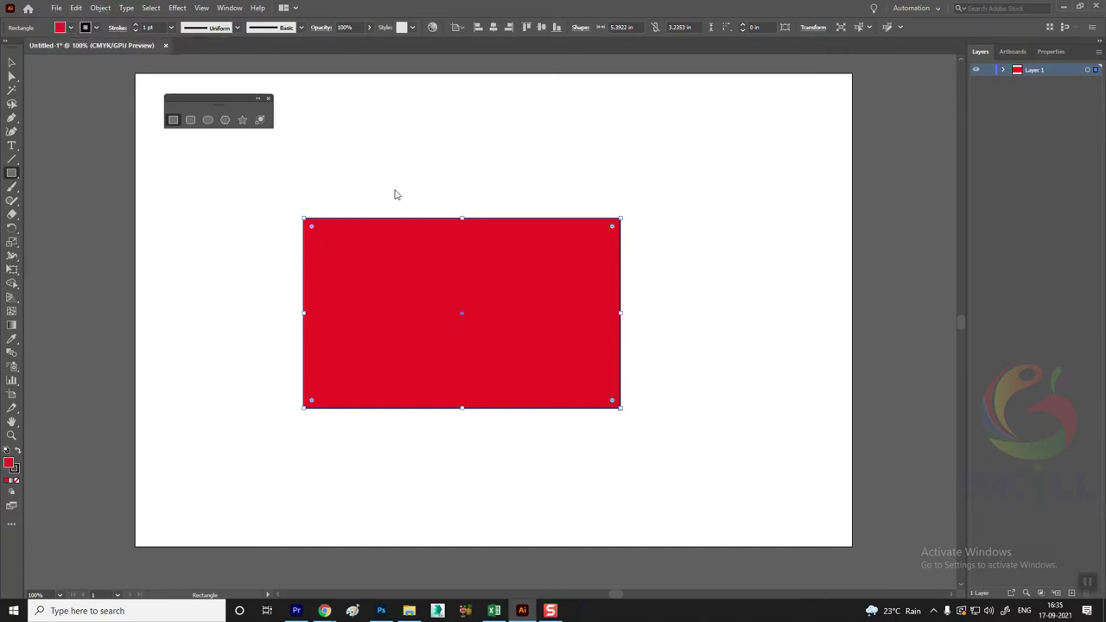
key("ctrl+plus")
key("ctrl+plus")
key("ctrl+plus")
left_click_drag(525, 150, 528, 192)
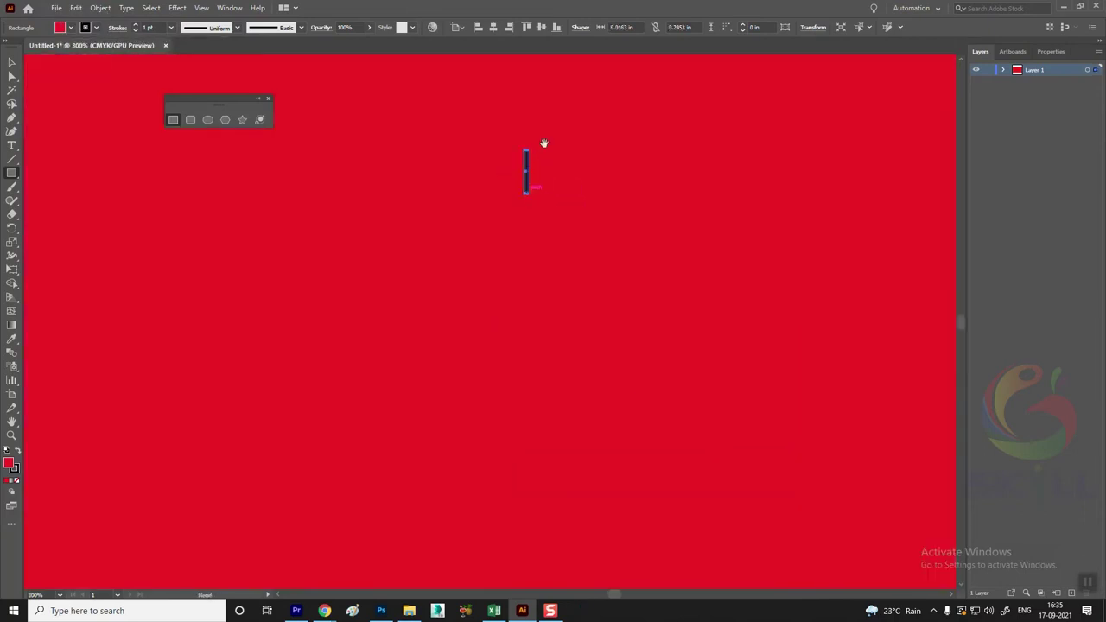
key("ctrl+z")
left_click(11, 62)
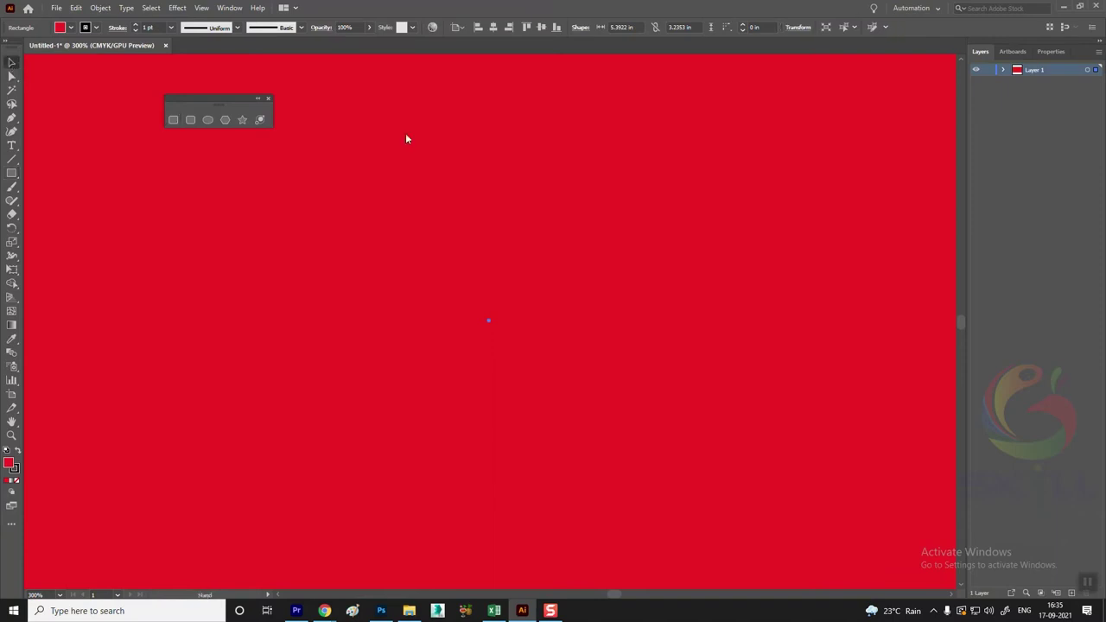
left_click_drag(407, 135, 411, 275)
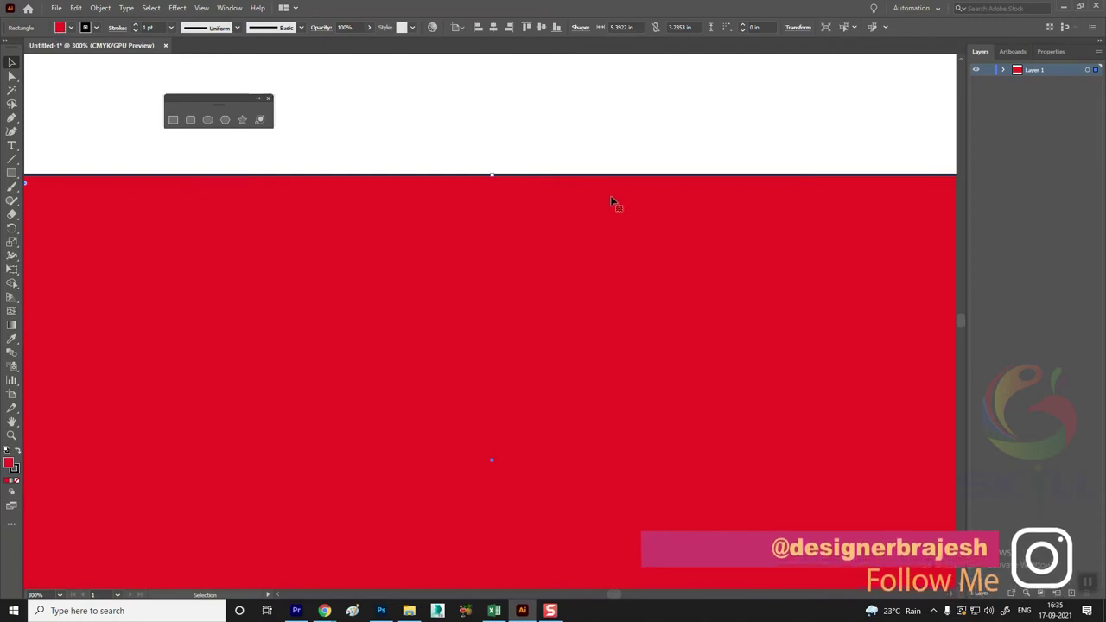
key("ctrl+minus")
key("ctrl+minus")
key("v")
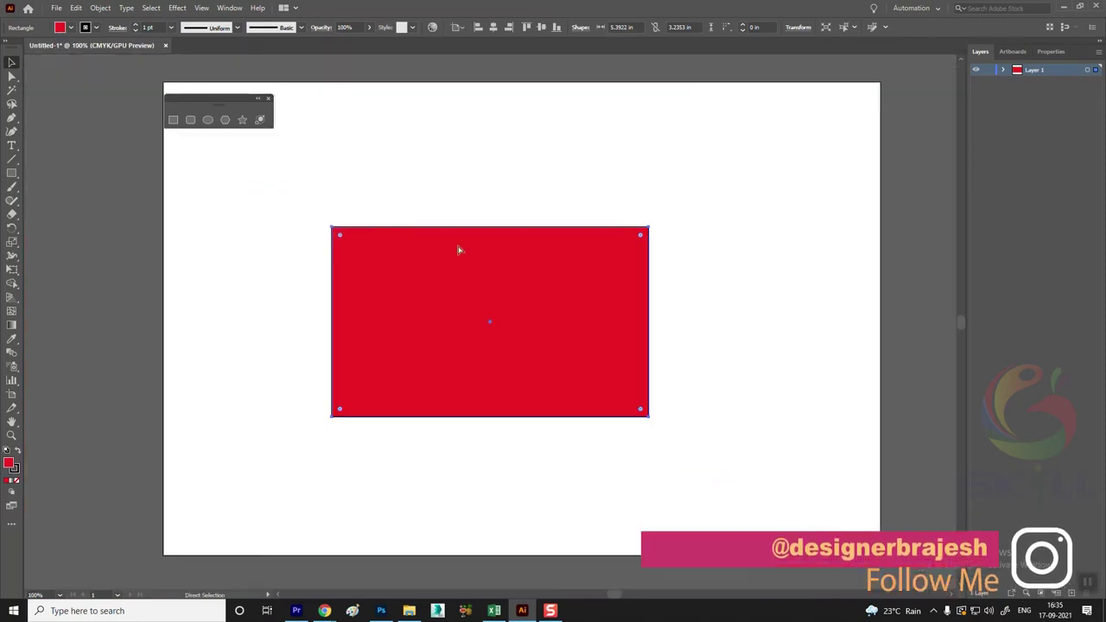
key("ctrl+minus")
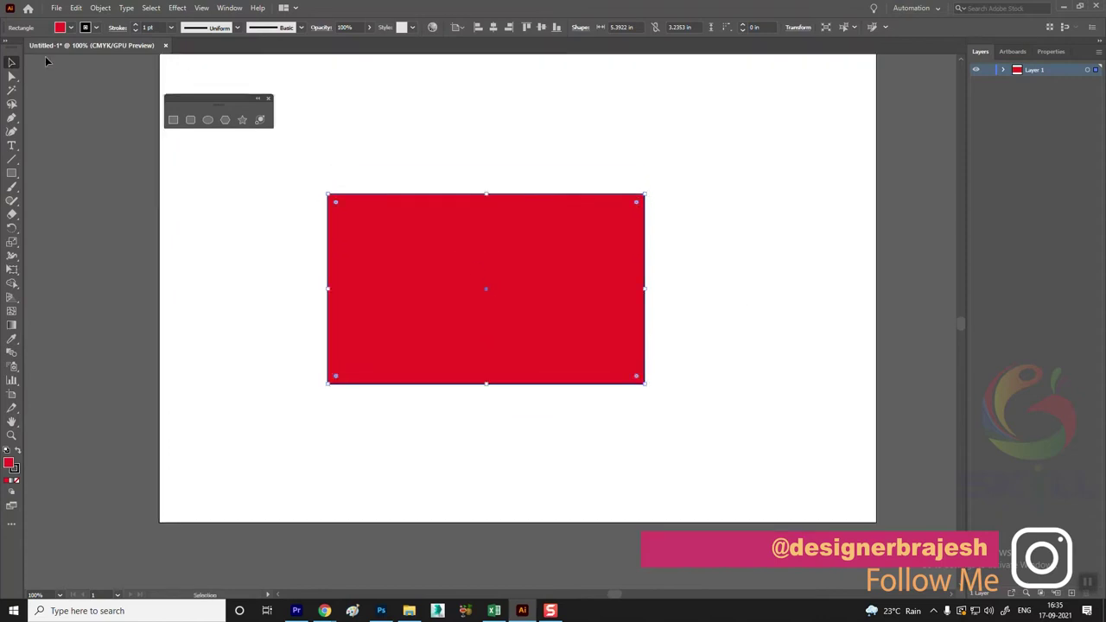
Set the large rectangle's fill to [None], leaving a black outline, and deselect it.
left_click(71, 28)
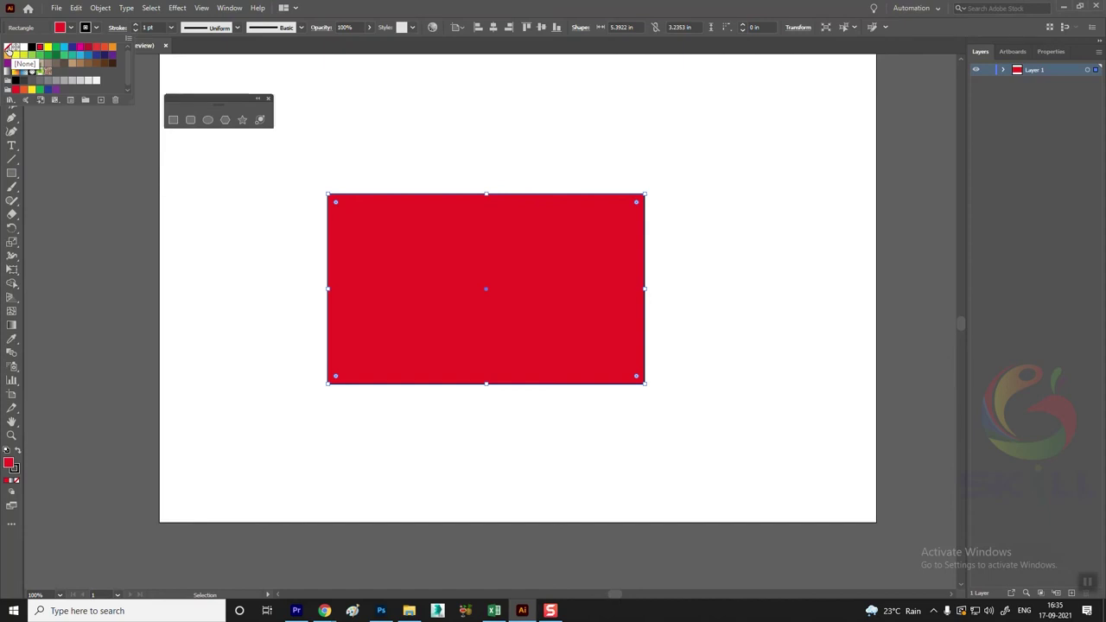
left_click(8, 48)
left_click(515, 162)
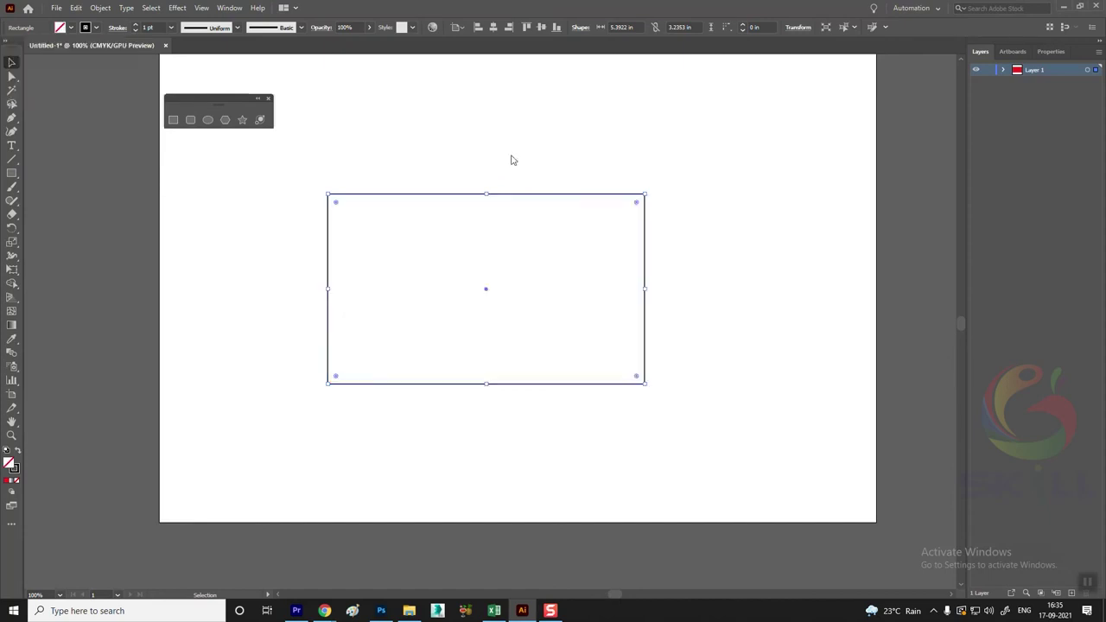
left_click(718, 166)
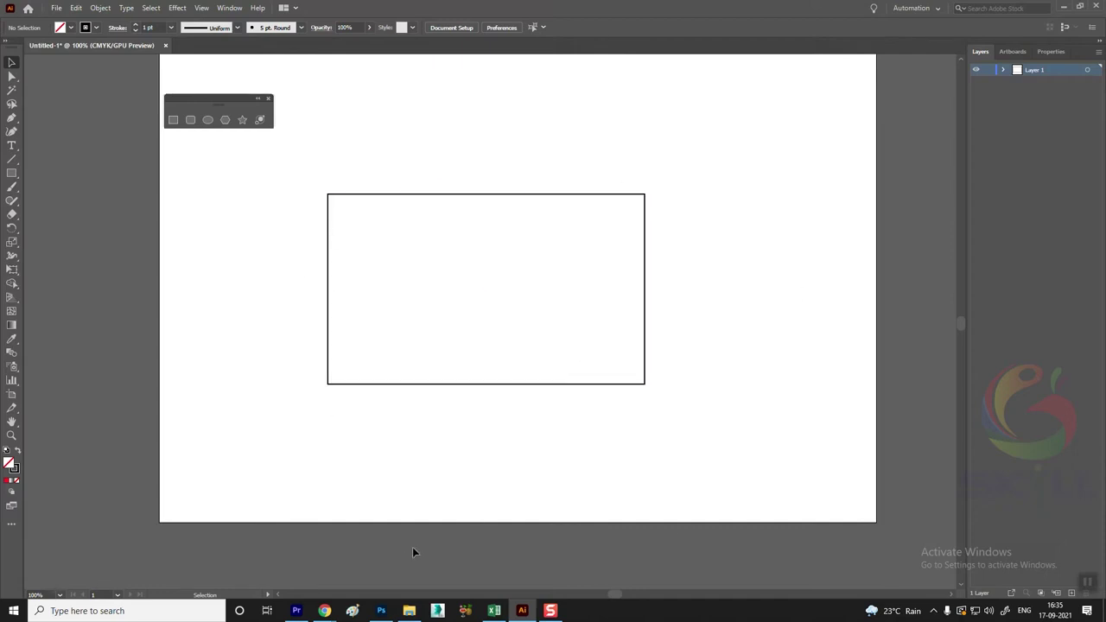
left_click(173, 120)
left_click_drag(681, 125, 817, 225)
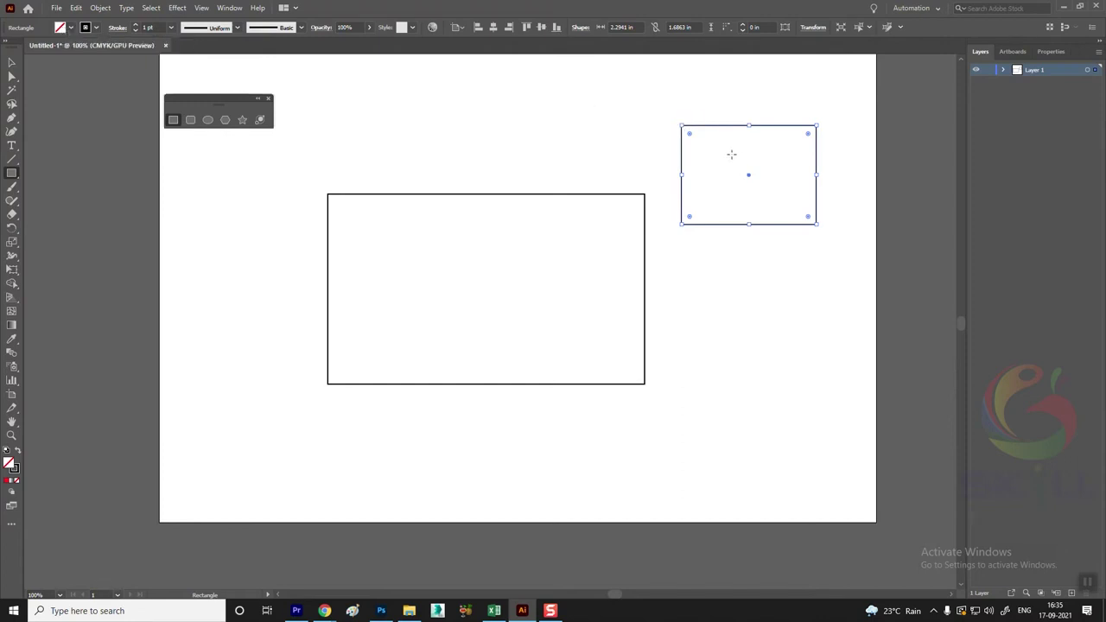
left_click_drag(213, 357, 314, 452)
left_click_drag(677, 361, 728, 404)
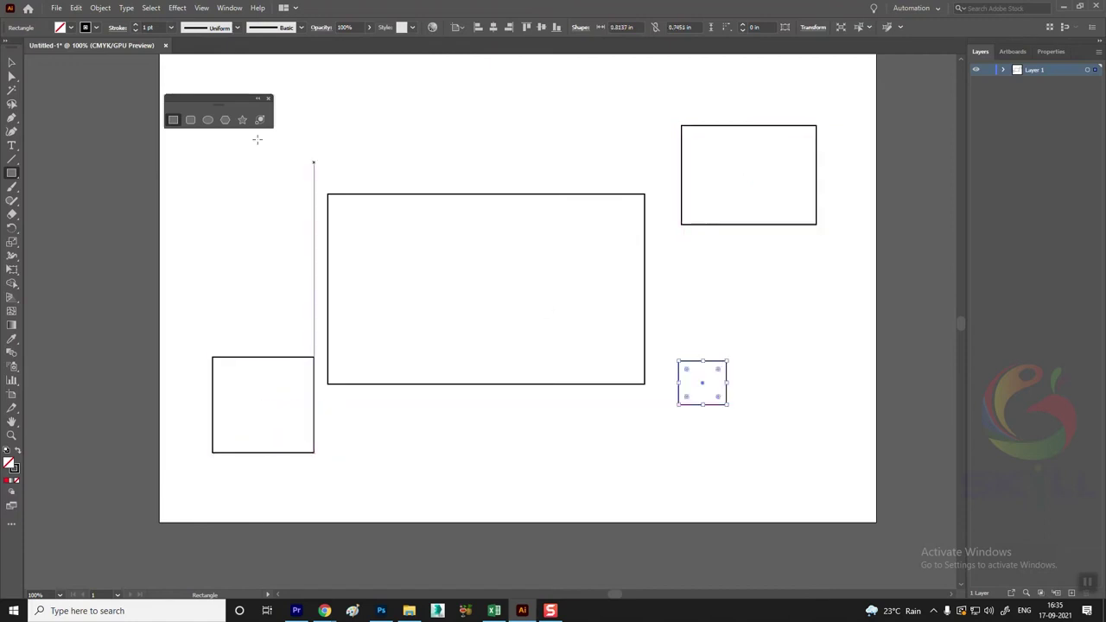
left_click(207, 119)
left_click_drag(384, 96, 484, 194)
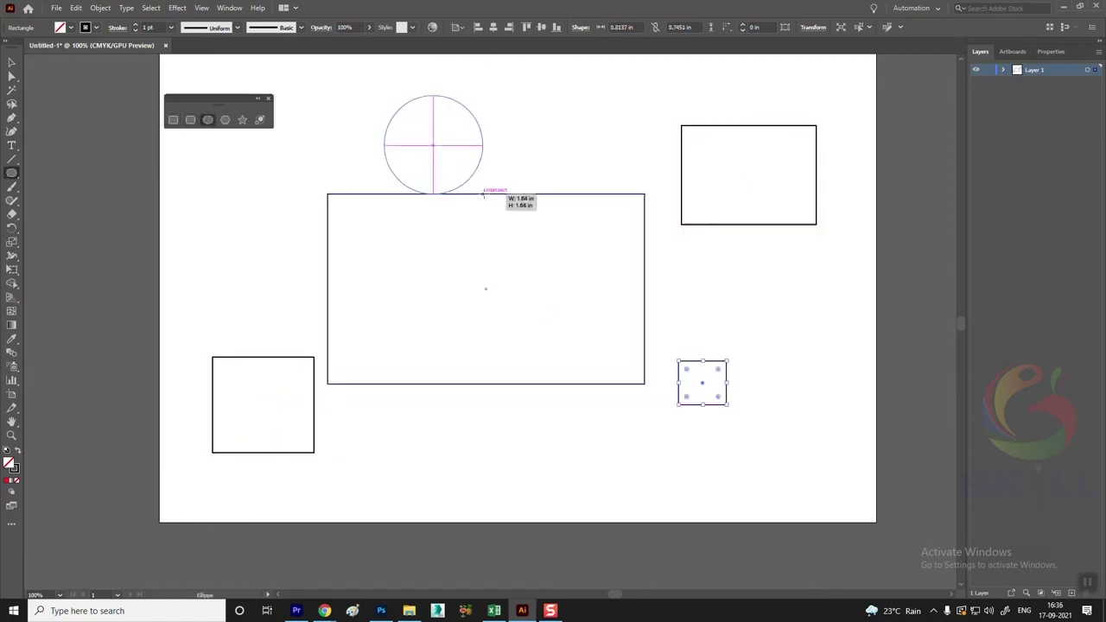
left_click(12, 62)
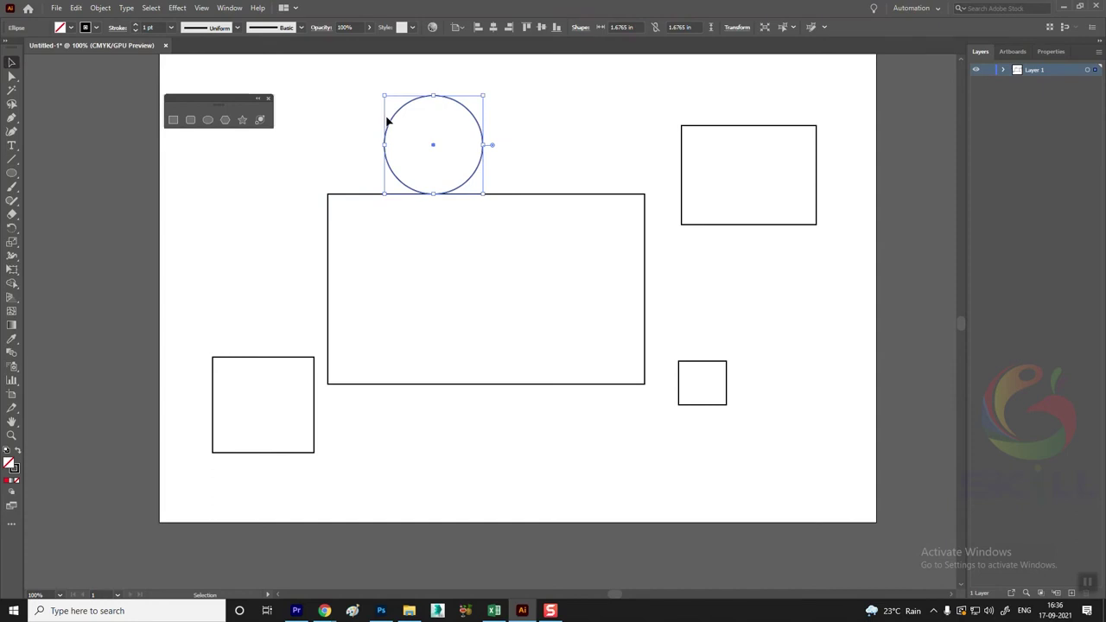
key("Delete")
left_click(741, 126)
left_click(701, 366)
left_click(701, 367)
key("Delete")
left_click(291, 358)
key("Delete")
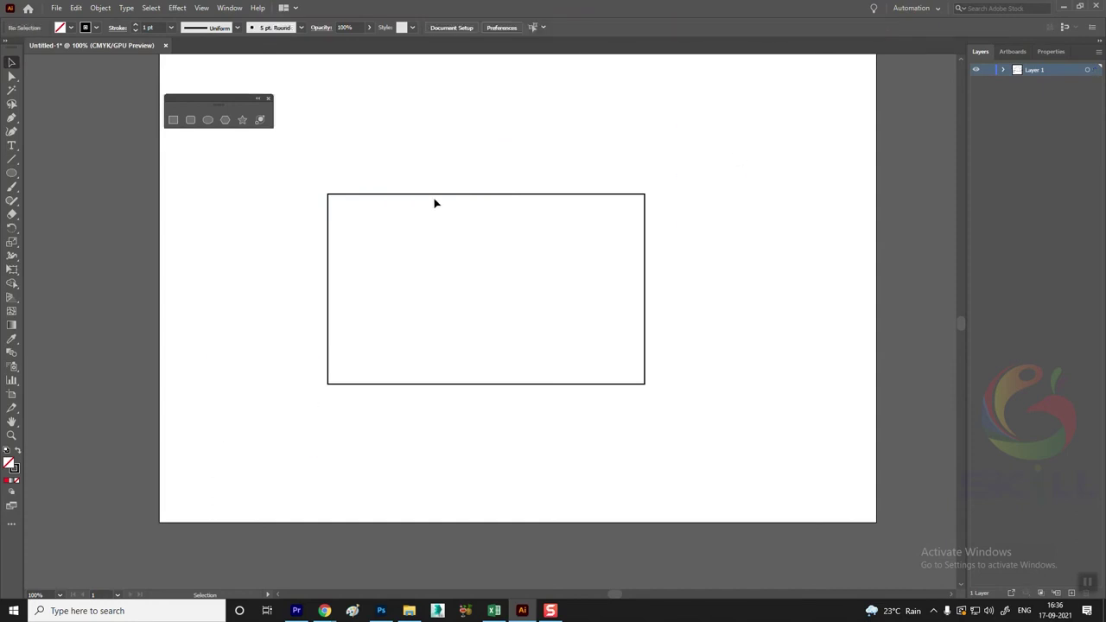
left_click(437, 196)
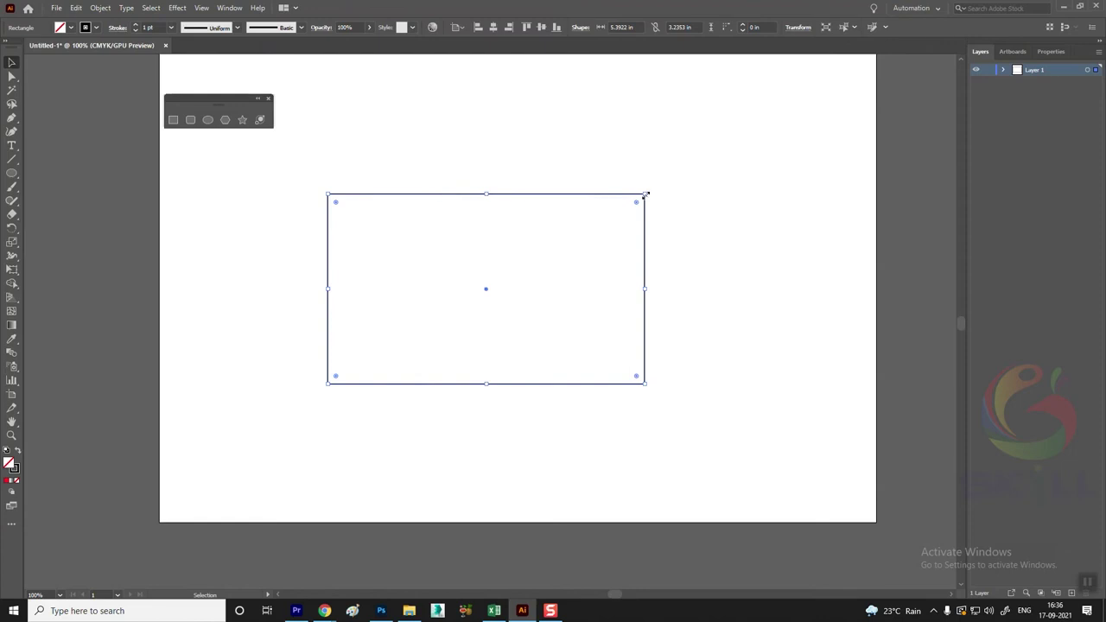
Move the large rectangle up and to the left.
left_click_drag(467, 193, 428, 164)
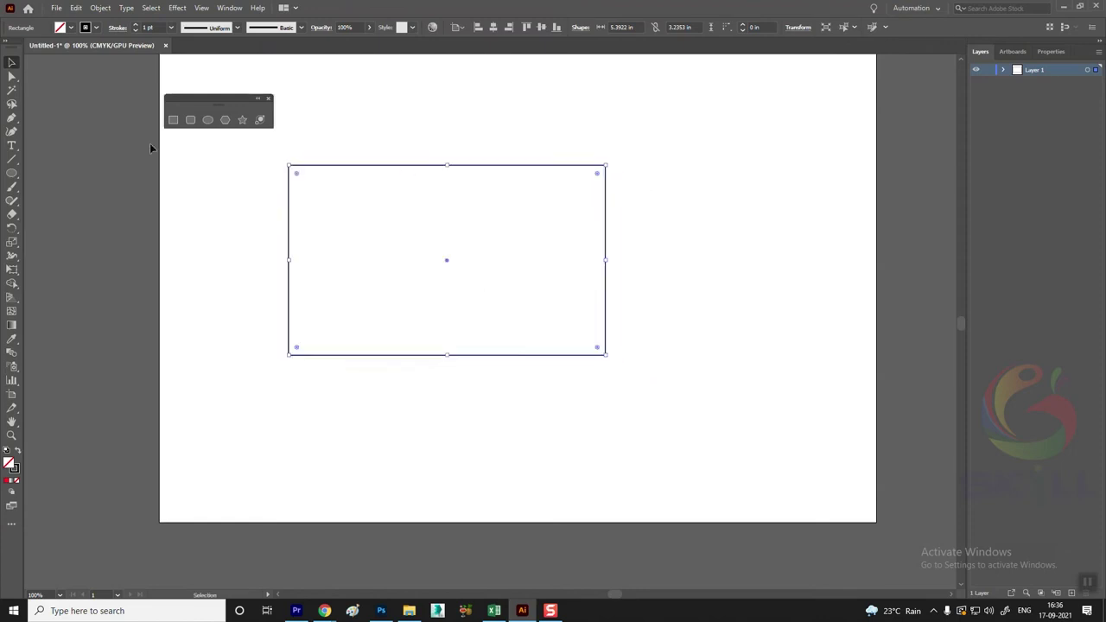
left_click(72, 28)
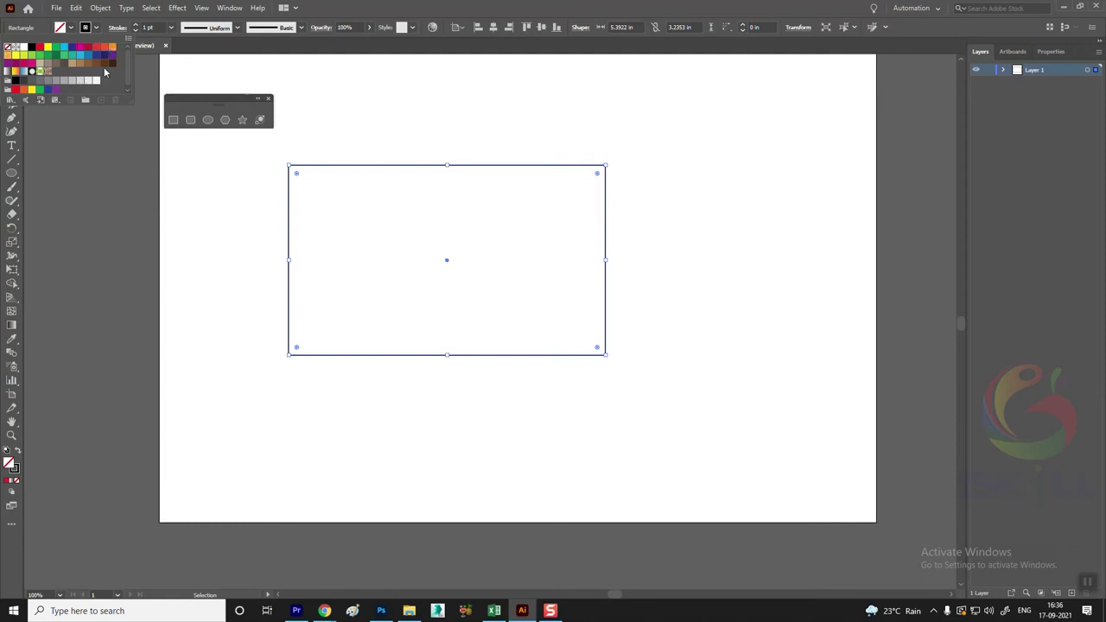
left_click(369, 8)
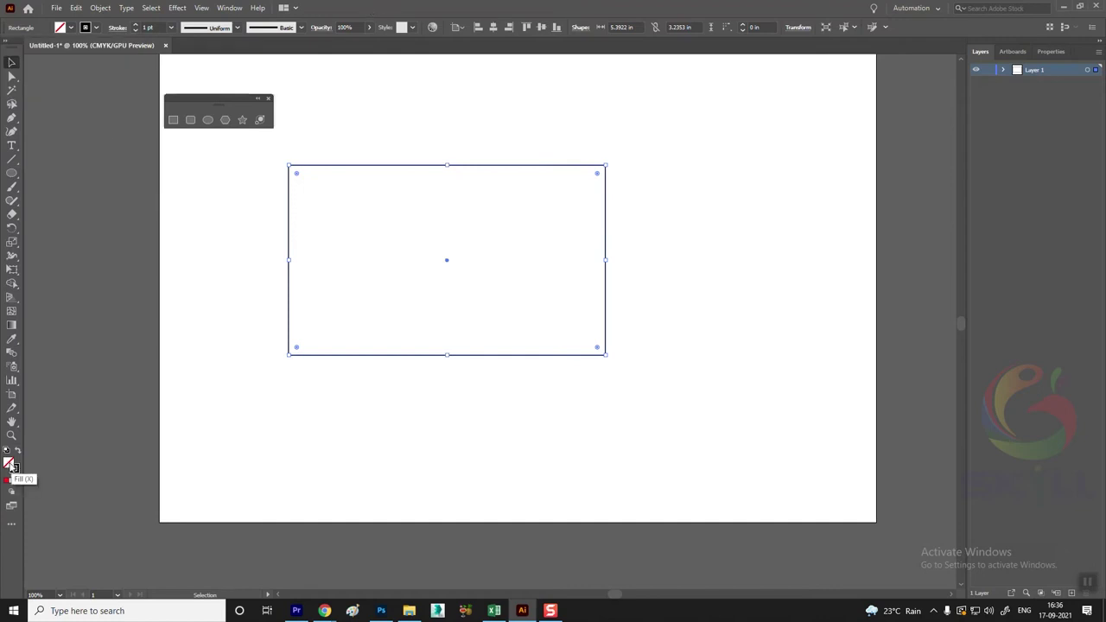
key("x")
Fill the rectangle with a saturated purple chosen in the Color Picker.
double_click(10, 465)
left_click_drag(524, 251, 679, 116)
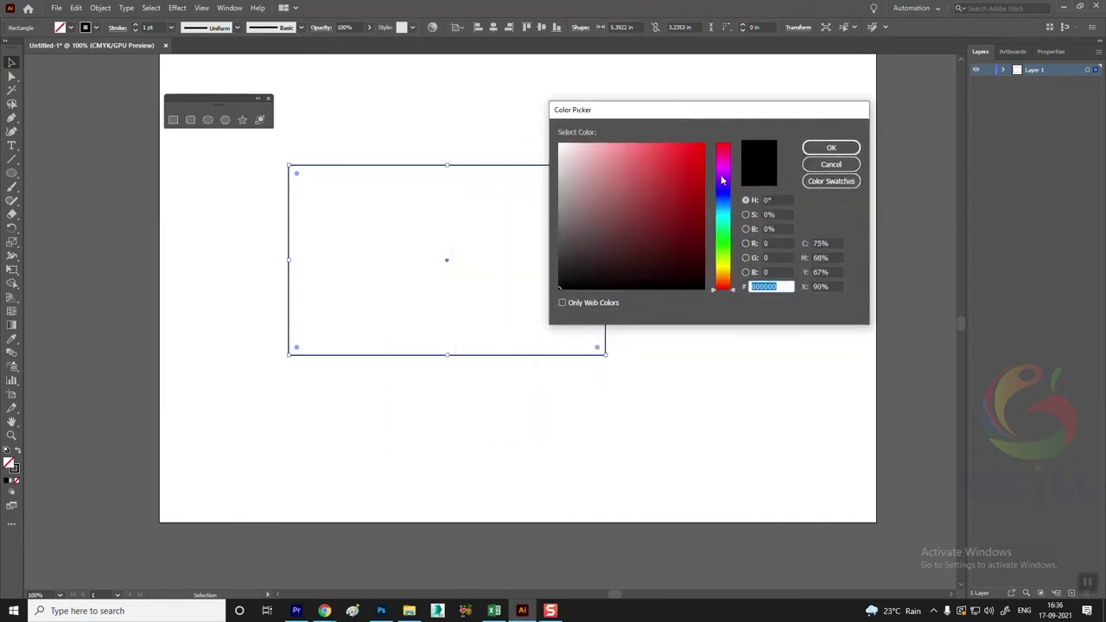
left_click(726, 170)
left_click_drag(694, 151, 730, 177)
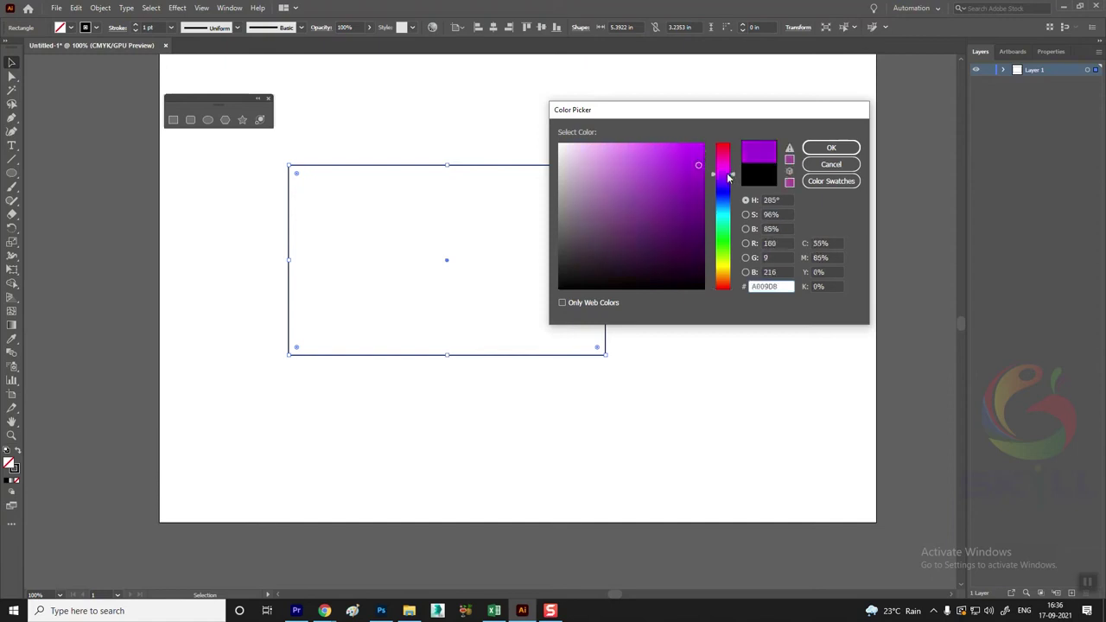
left_click(825, 153)
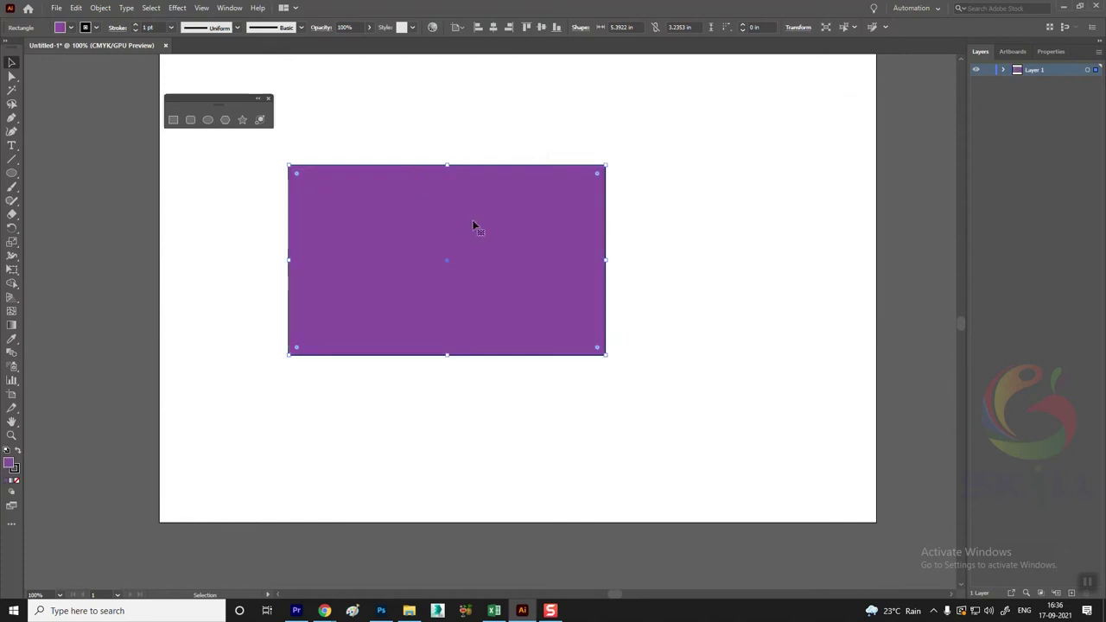
Nudge the rectangle slightly right and change its fill to a blue from the Color Picker.
left_click(71, 28)
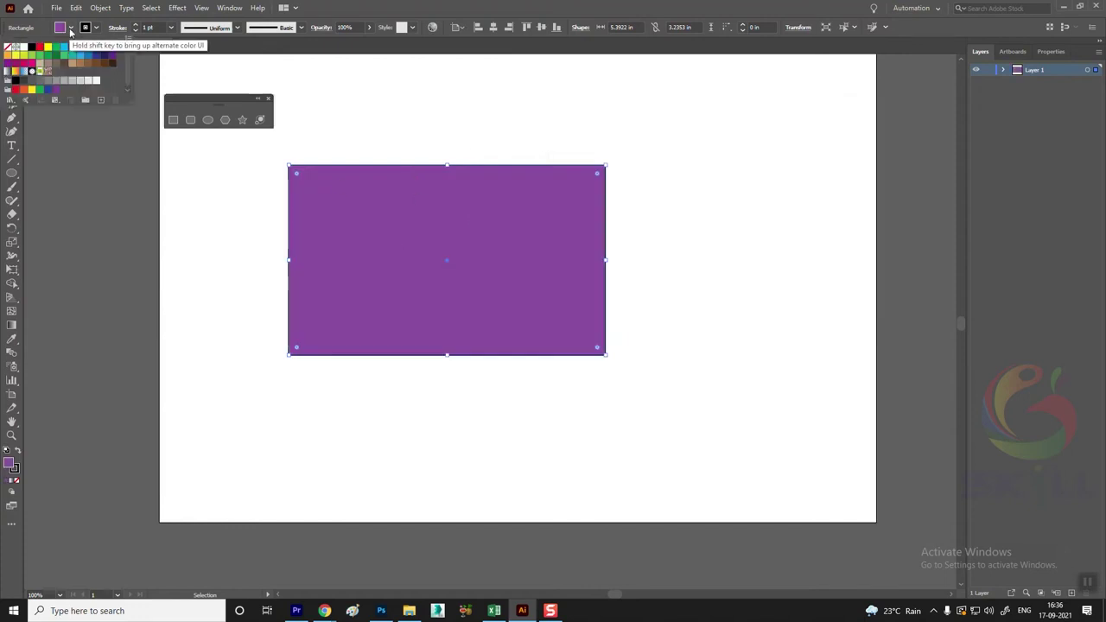
key("Escape")
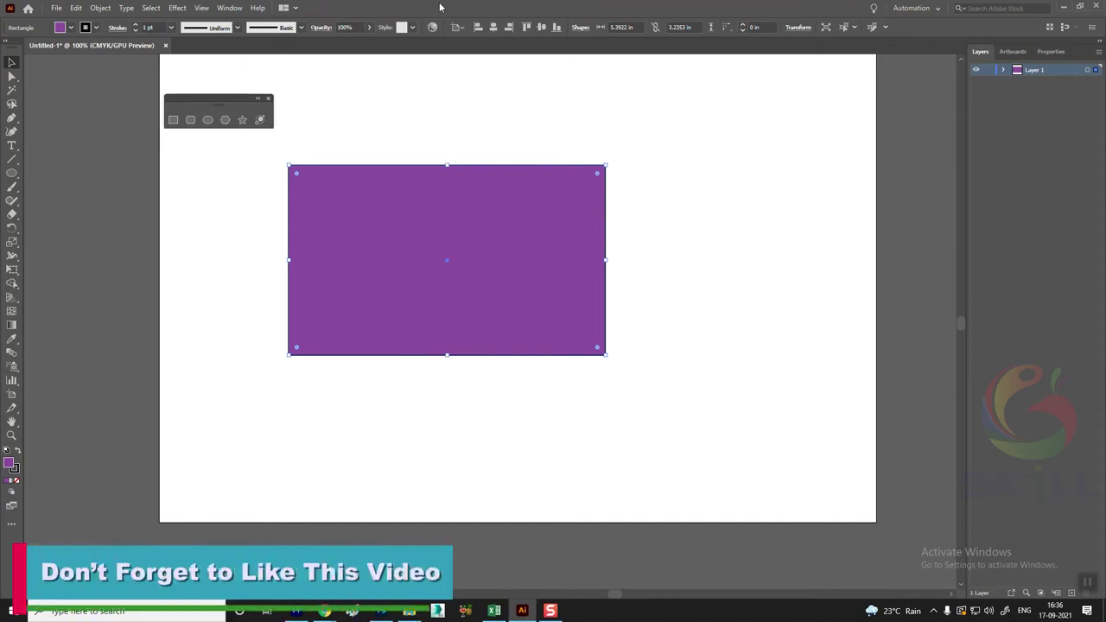
mouse_move(458, 214)
left_mouse_down()
mouse_move(482, 216)
mouse_move(397, 178)
mouse_move(448, 233)
left_mouse_up()
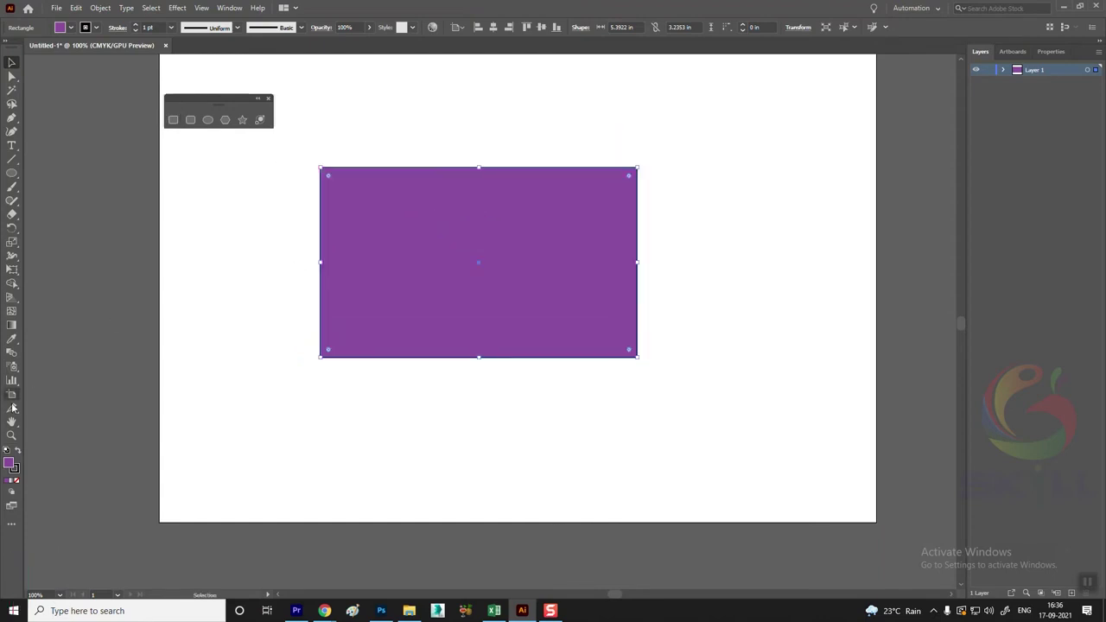
double_click(10, 464)
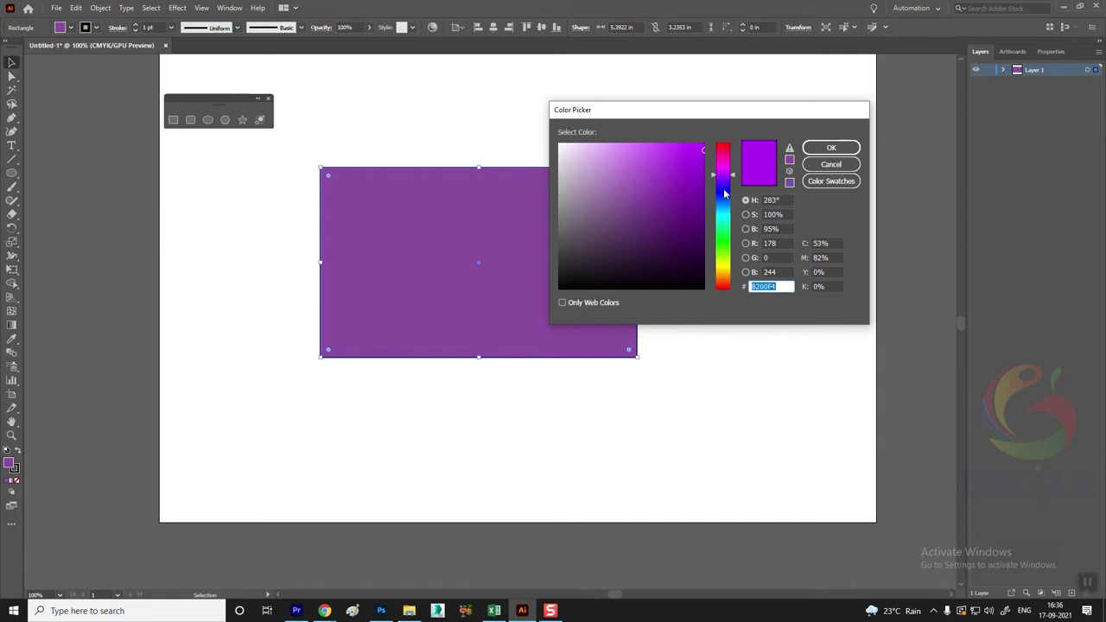
left_click(718, 193)
left_click(832, 148)
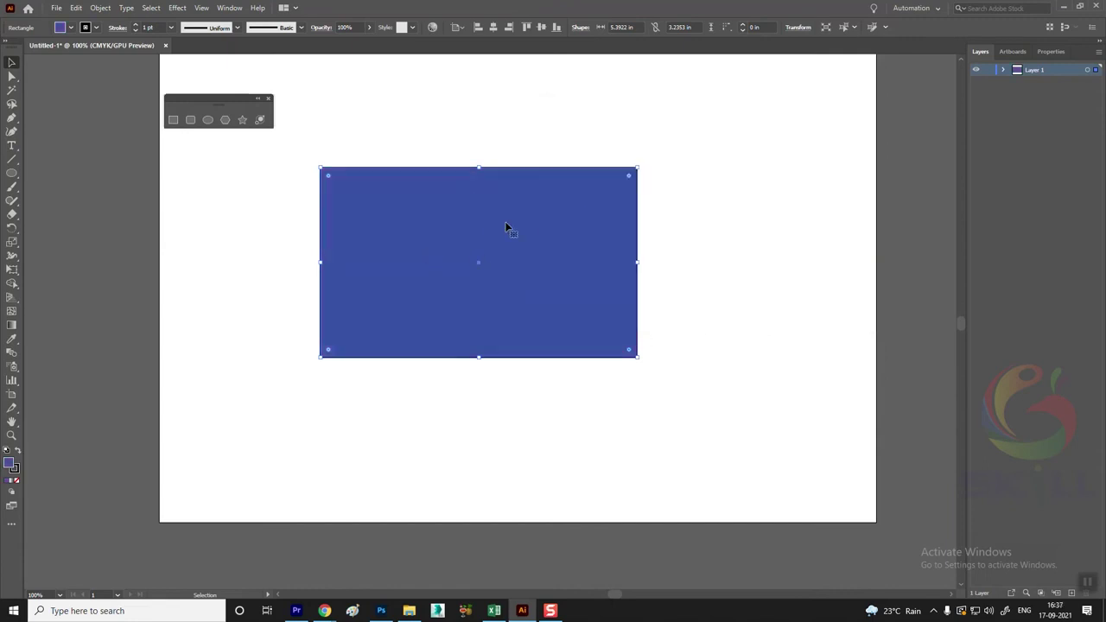
Try the green fill 50933F, then restore the rectangle's purple swatch fill.
left_click(70, 28)
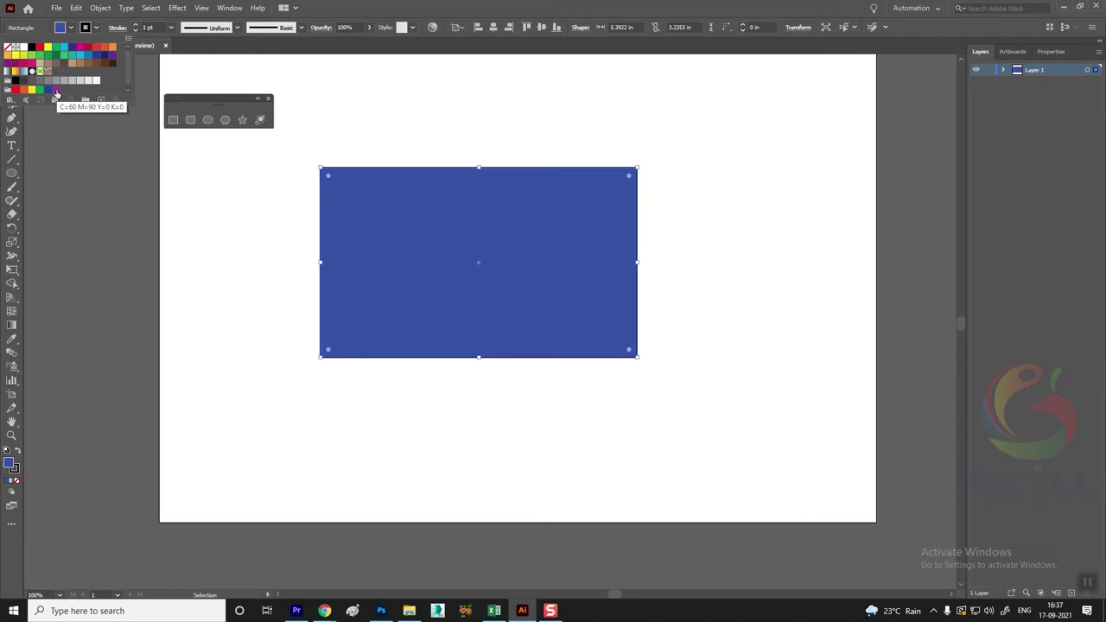
left_click(55, 91)
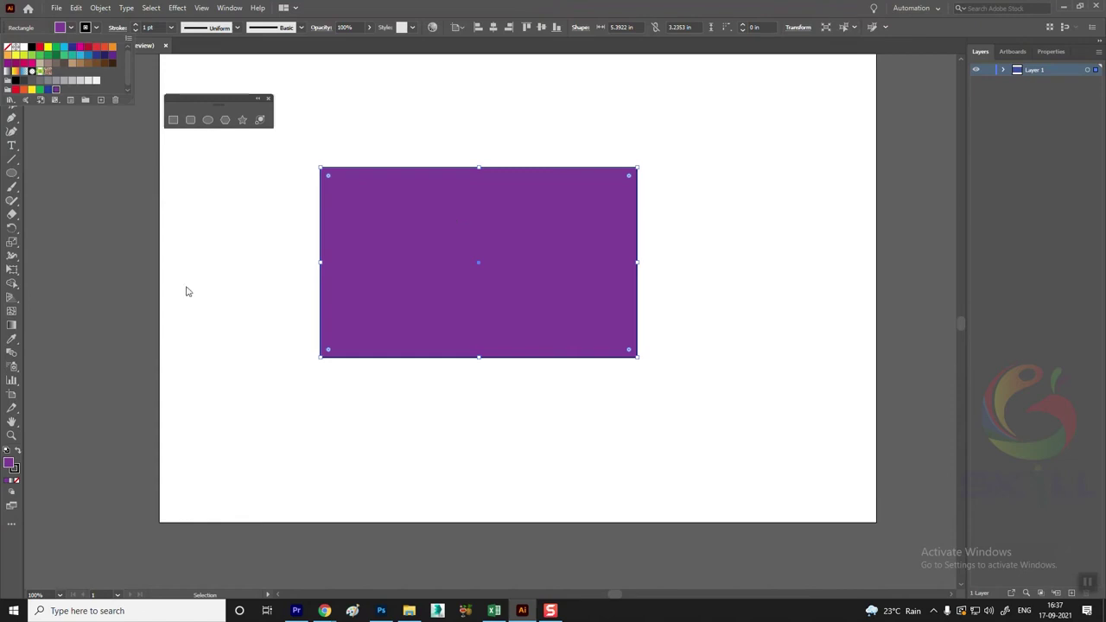
left_click(11, 466)
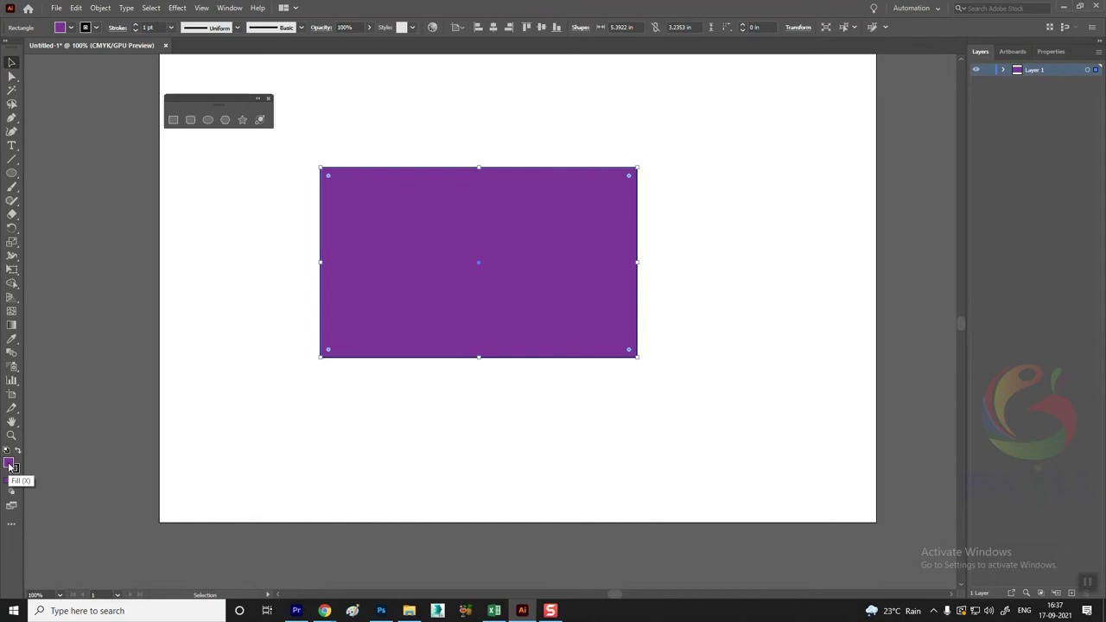
double_click(10, 465)
type("50933F")
left_click(813, 145)
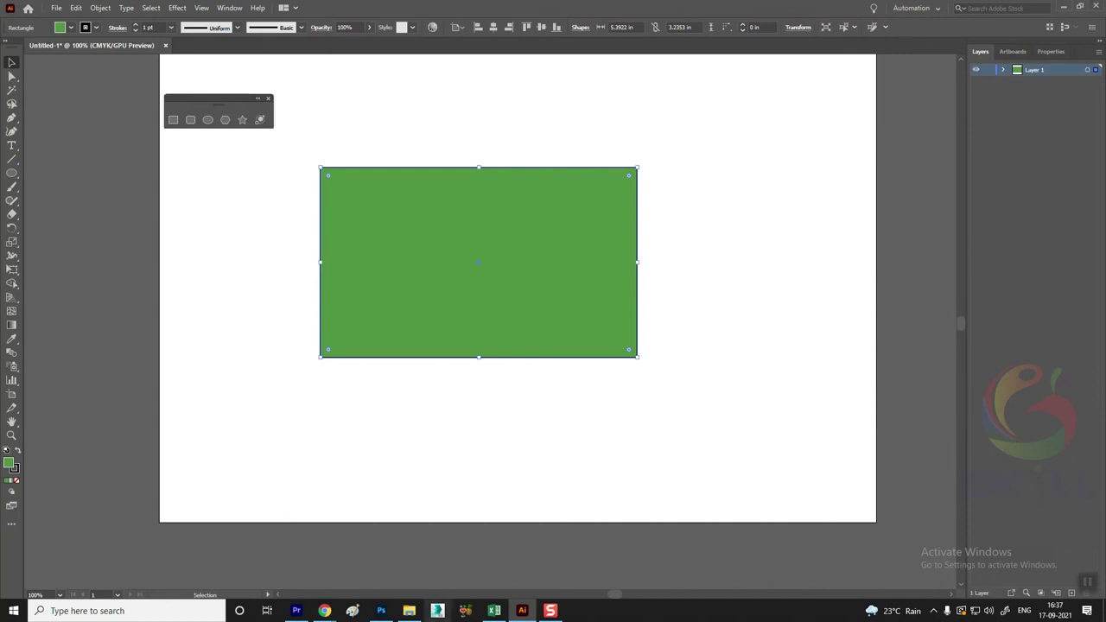
left_click(72, 27)
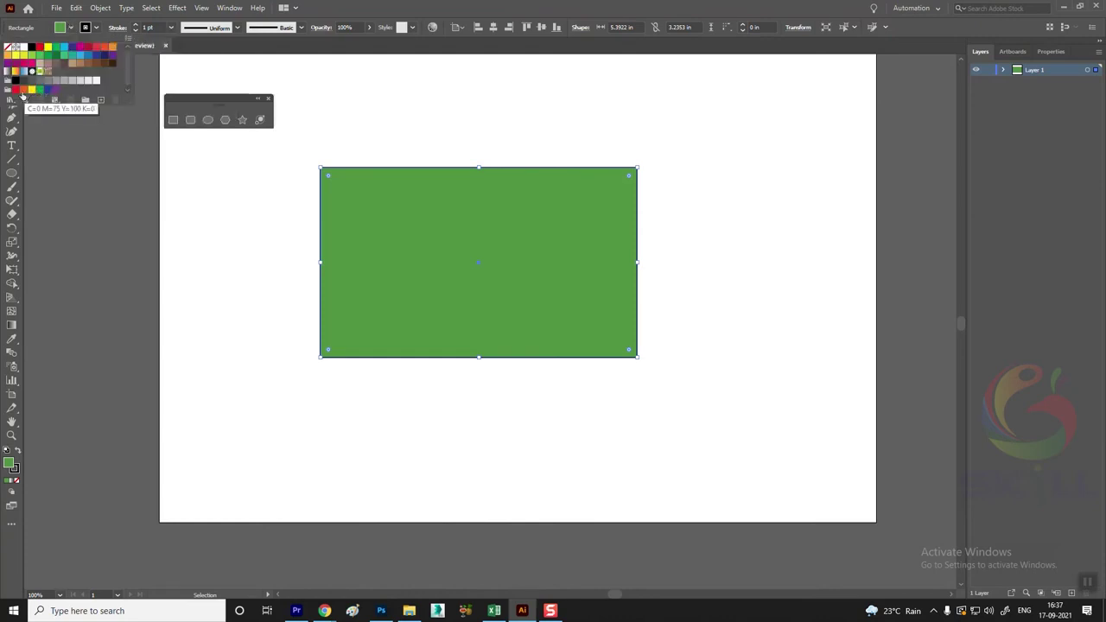
left_click(57, 92)
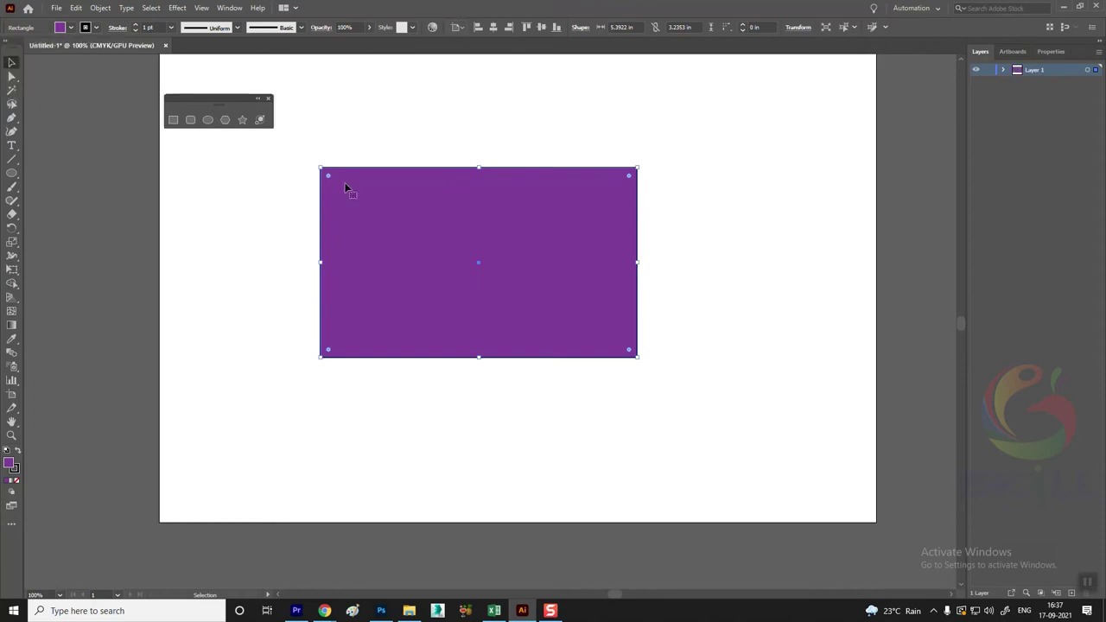
Set the rectangle's fill to a bright, fully saturated green in the Color Picker.
double_click(9, 463)
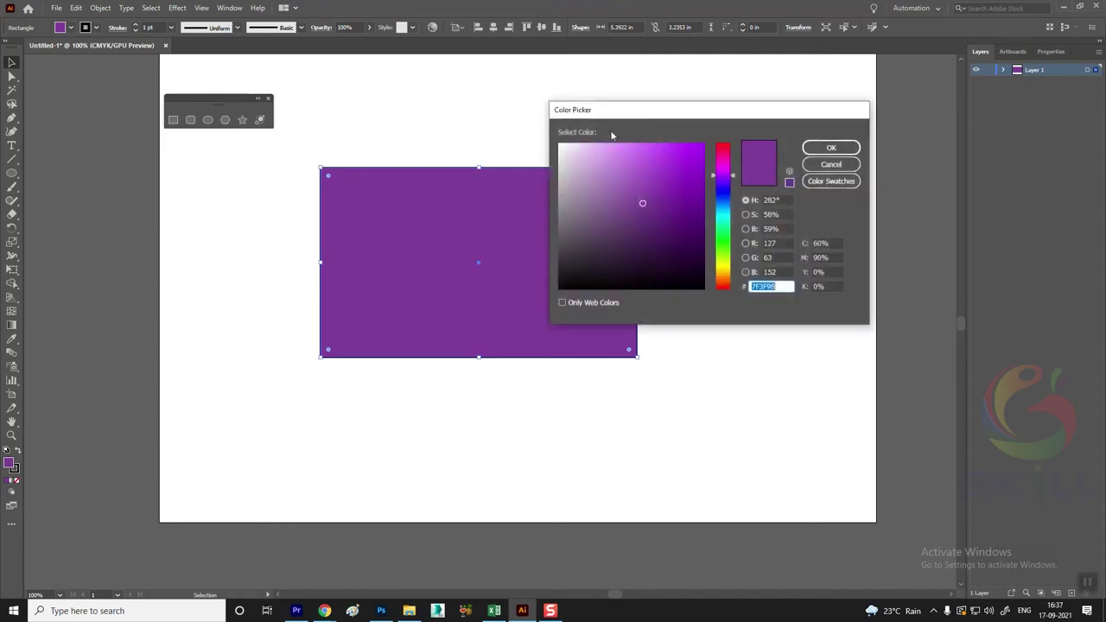
left_click_drag(644, 113, 714, 111)
left_click(783, 139)
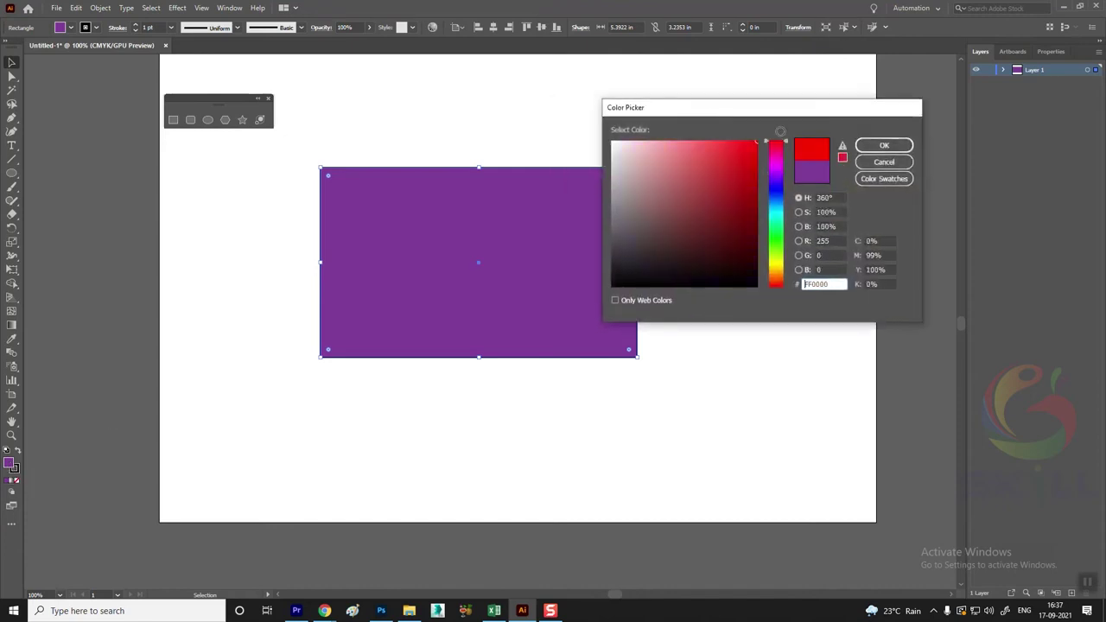
left_click_drag(754, 143, 779, 151)
left_click(777, 242)
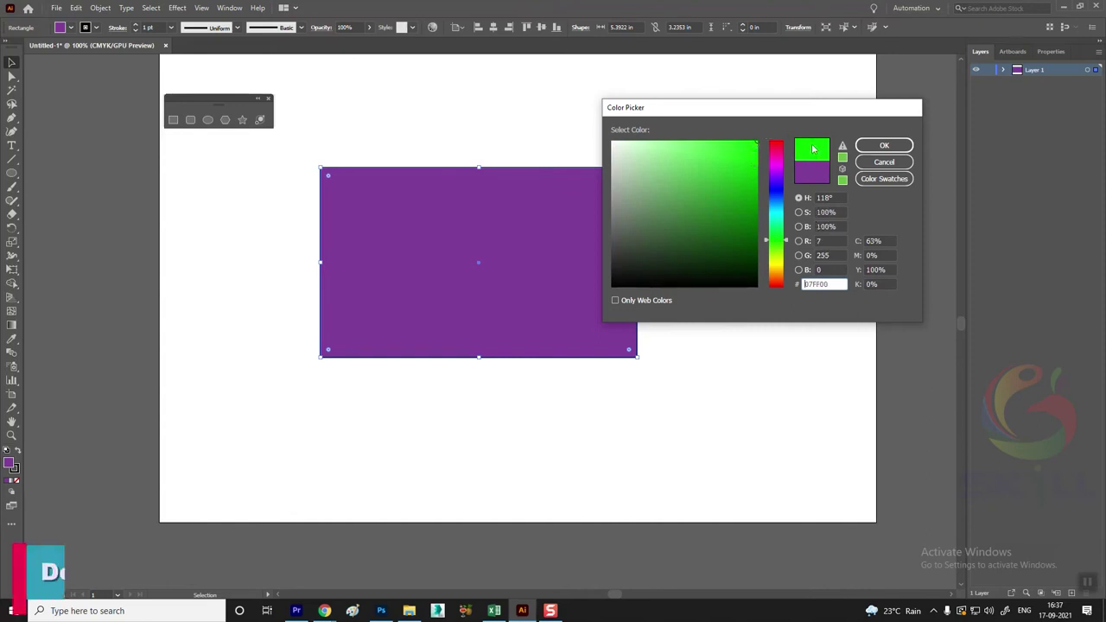
left_click(894, 150)
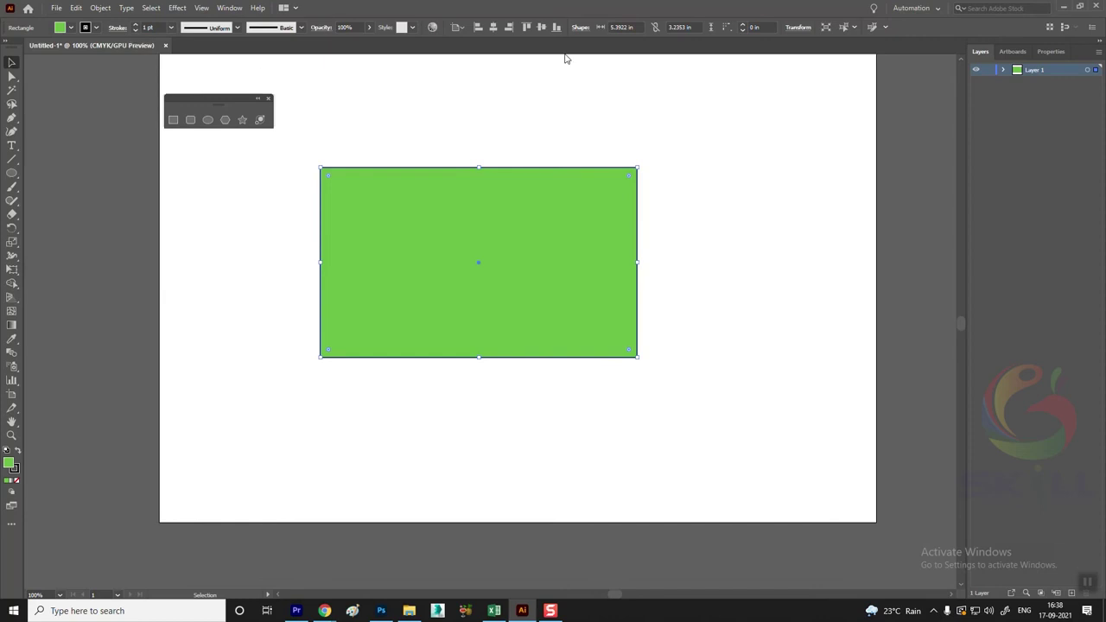
Open Document Setup, briefly enter artboard editing, then exit it with Escape.
left_click(56, 8)
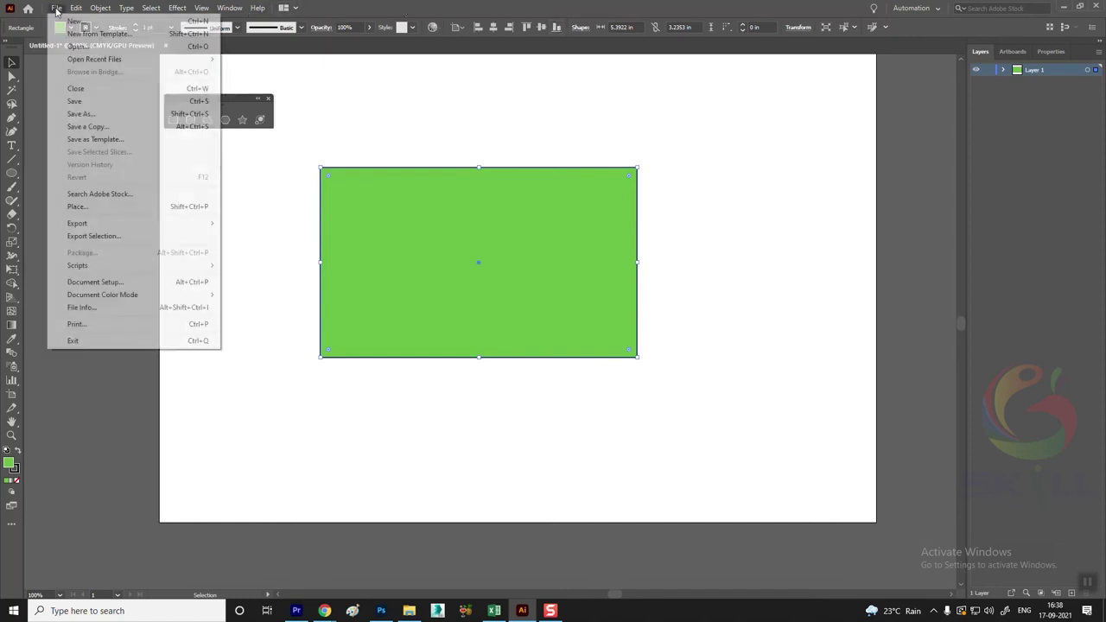
left_click(97, 282)
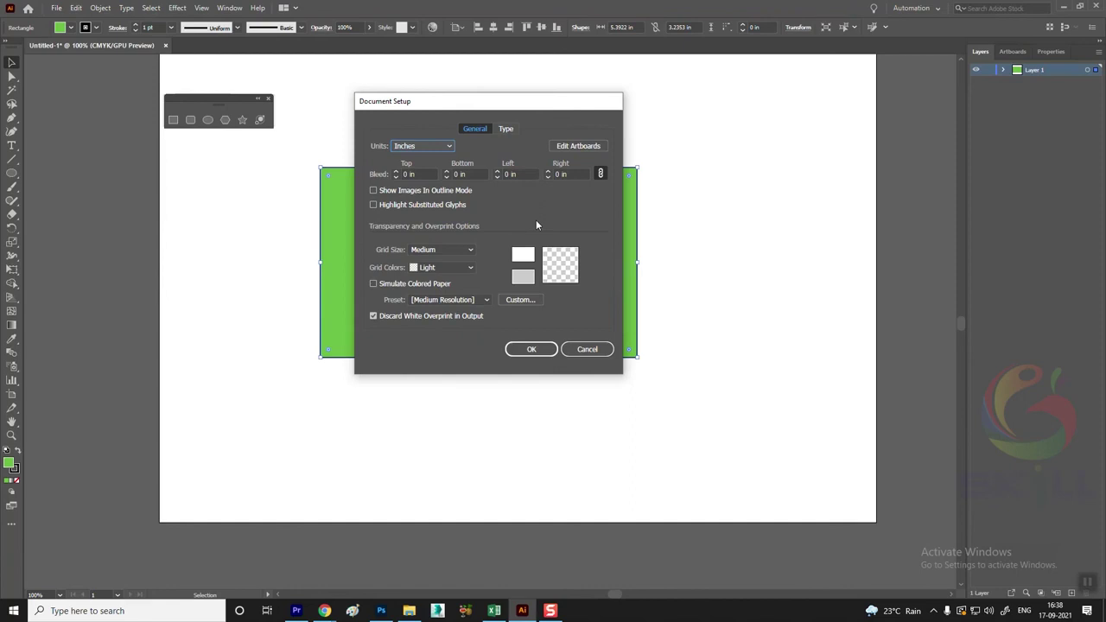
left_click(578, 145)
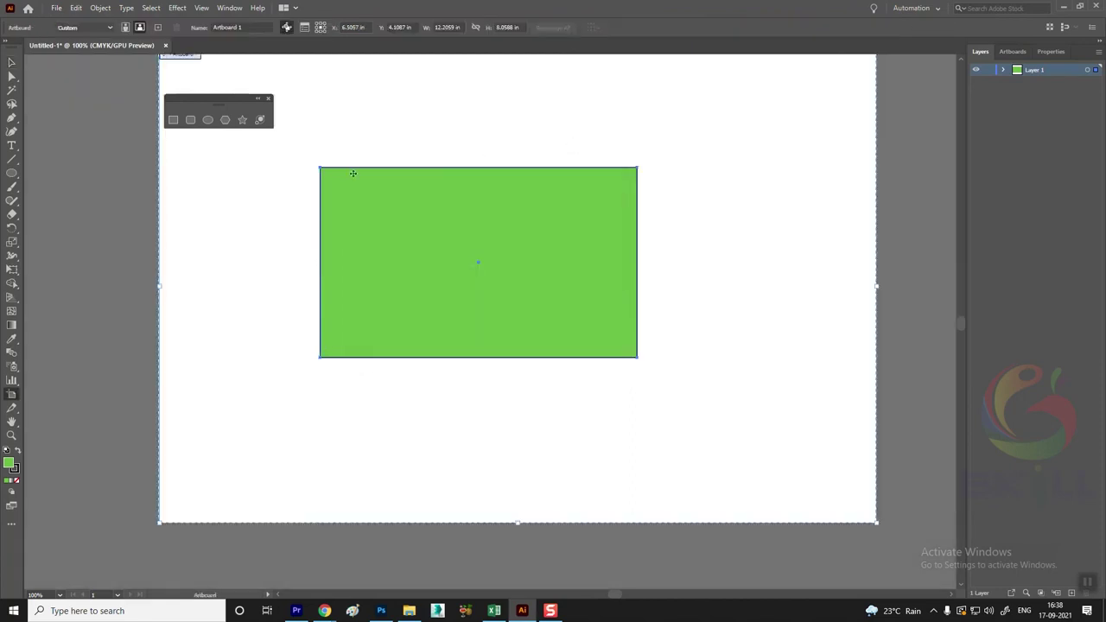
key("Escape")
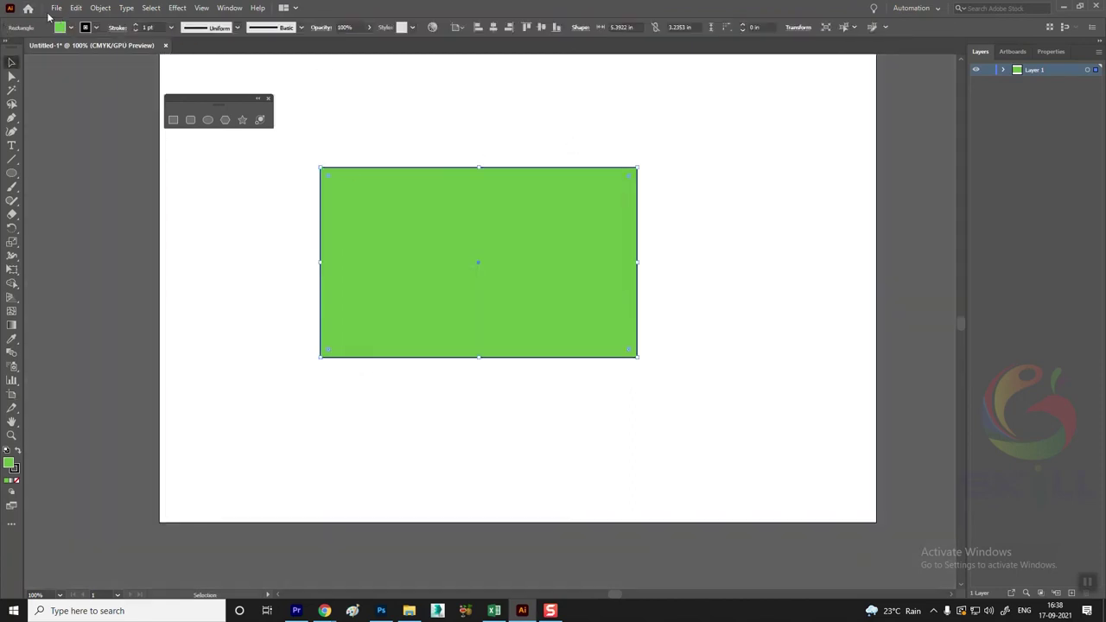
Close Document Setup unchanged and set Document Color Mode to RGB Color.
left_click(54, 8)
left_click(98, 283)
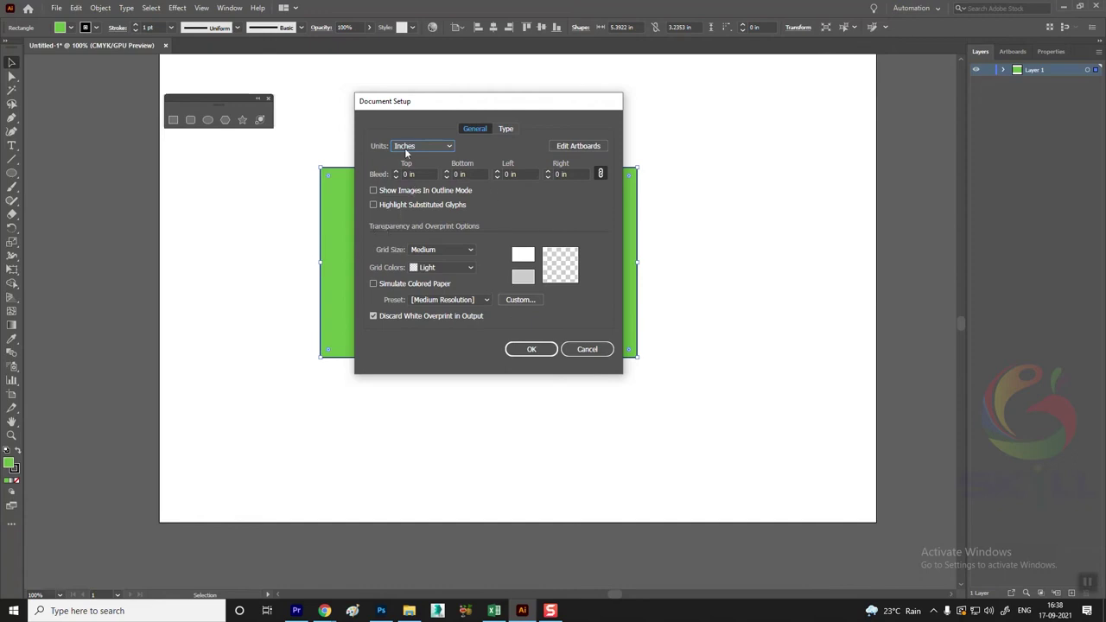
left_click(586, 349)
left_click(56, 9)
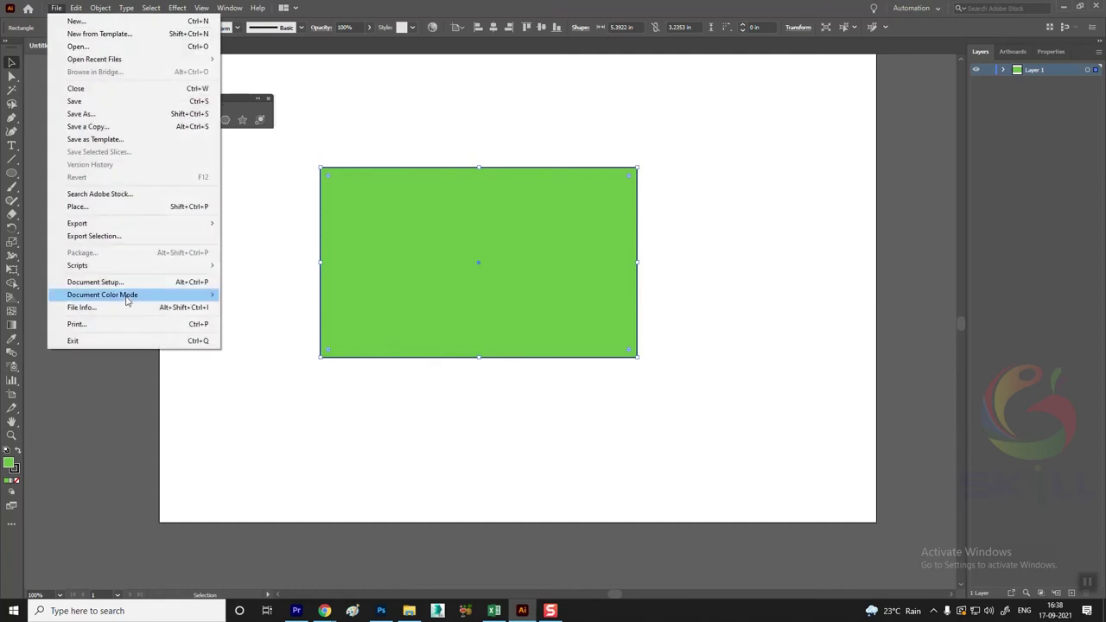
mouse_move(102, 295)
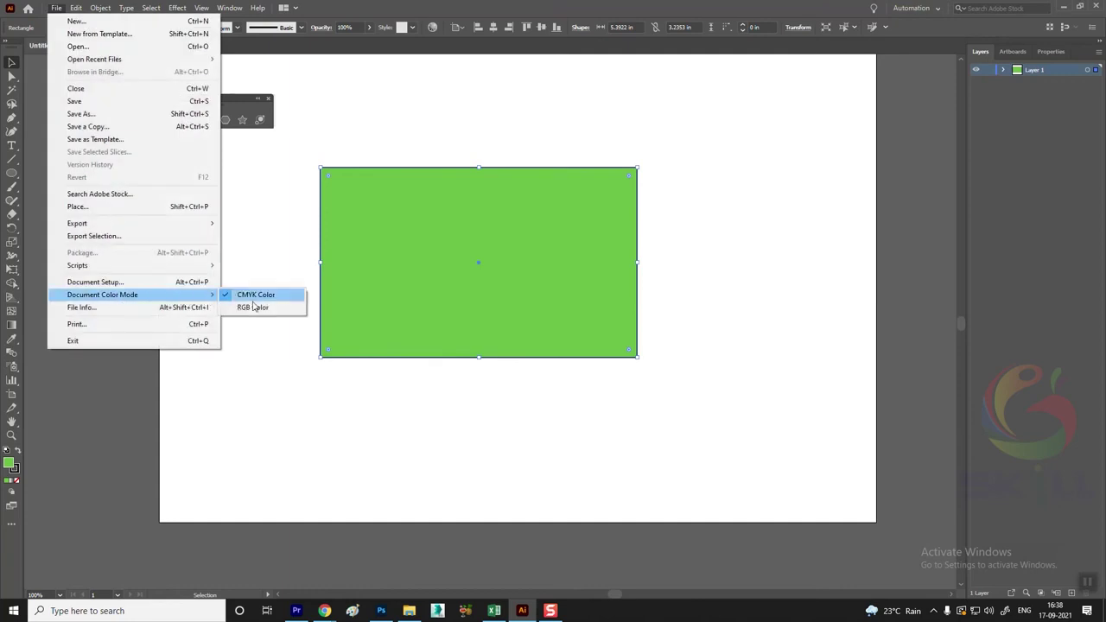
left_click(254, 308)
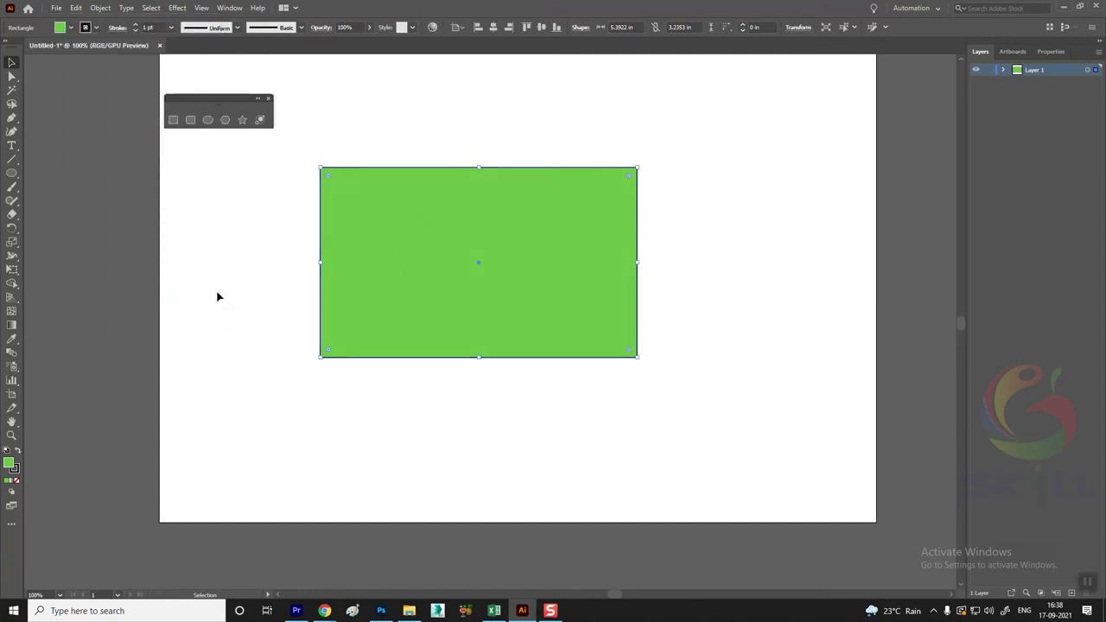
Duplicate the rectangle below itself and give the copy a bright green #51FF00 fill.
double_click(11, 466)
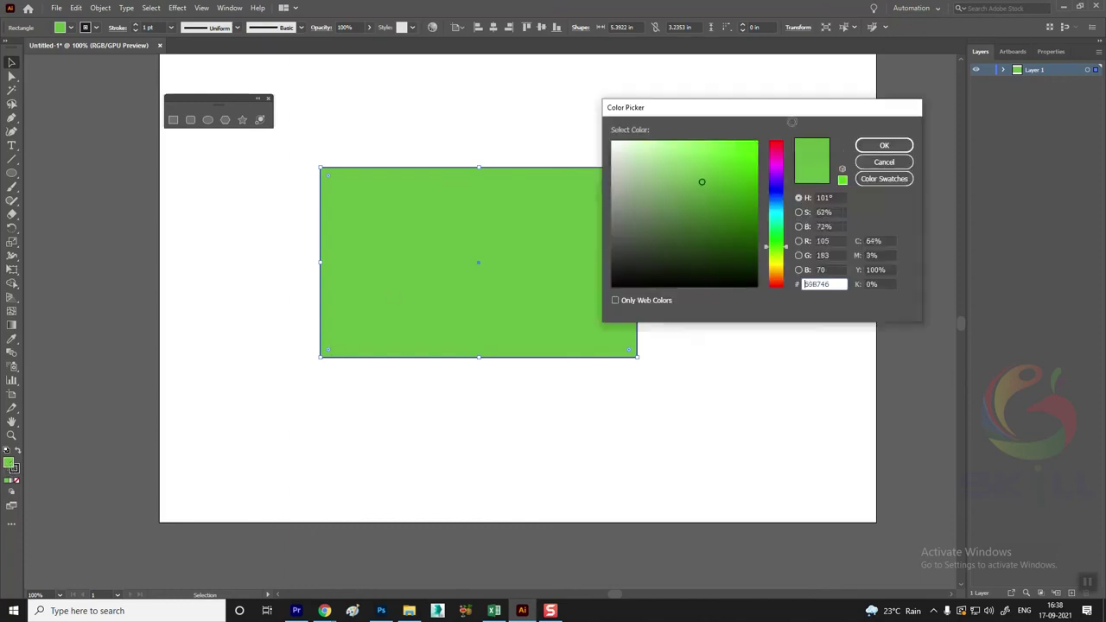
left_click(884, 162)
mouse_move(545, 233)
left_mouse_down()
mouse_move(551, 148)
mouse_move(463, 383)
left_mouse_up()
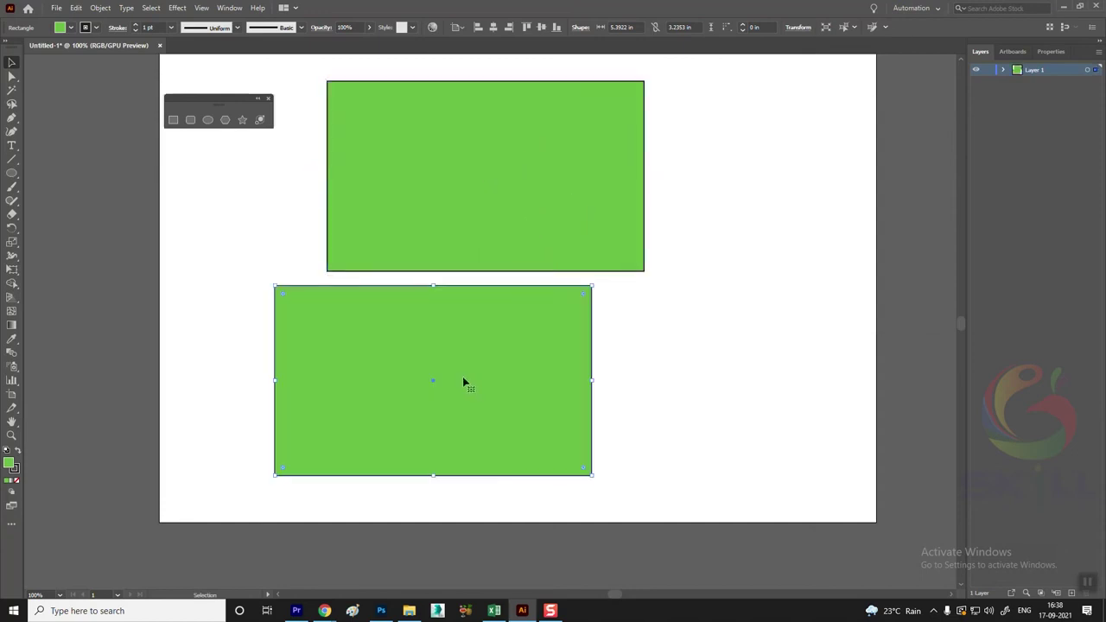
double_click(10, 465)
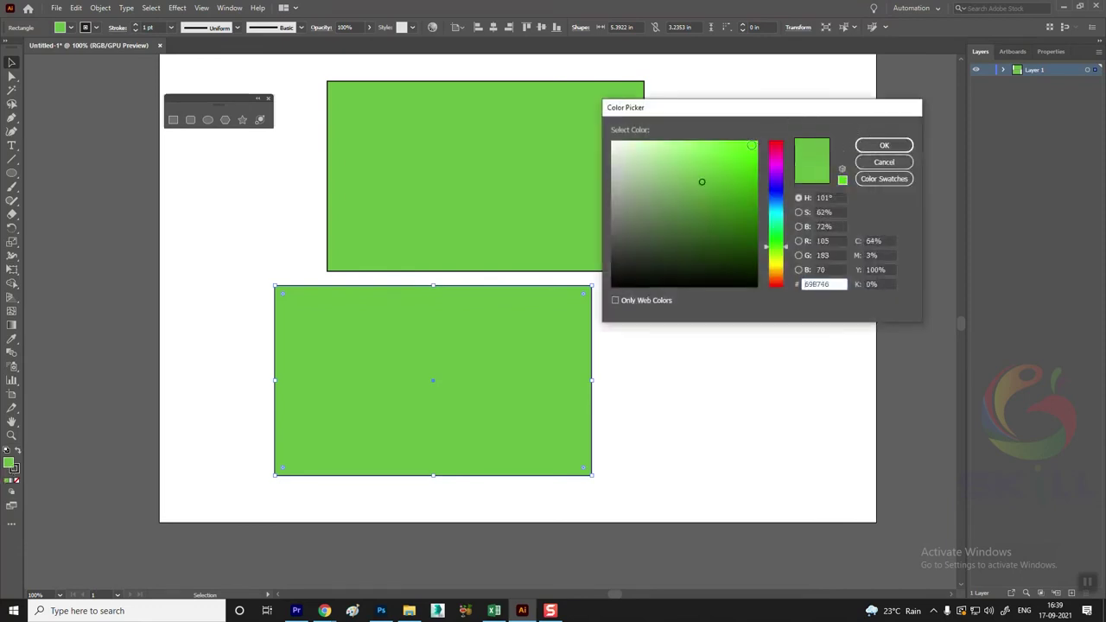
left_click(756, 142)
left_click(885, 145)
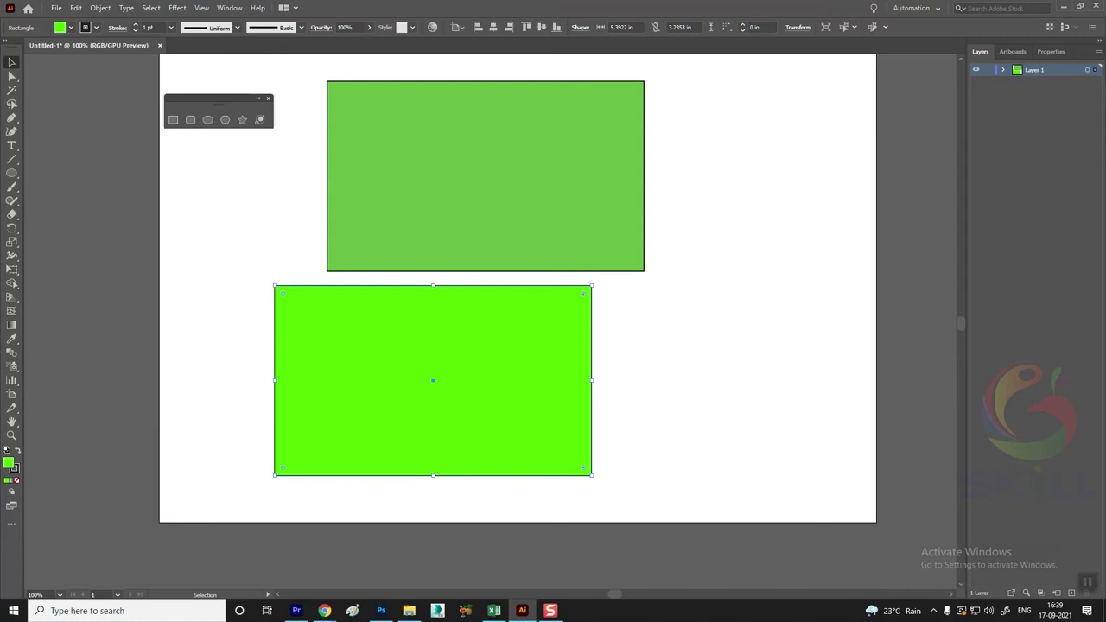
Align the two green rectangles into a stacked column, one above the other.
left_click(447, 144)
left_click_drag(379, 396, 412, 405)
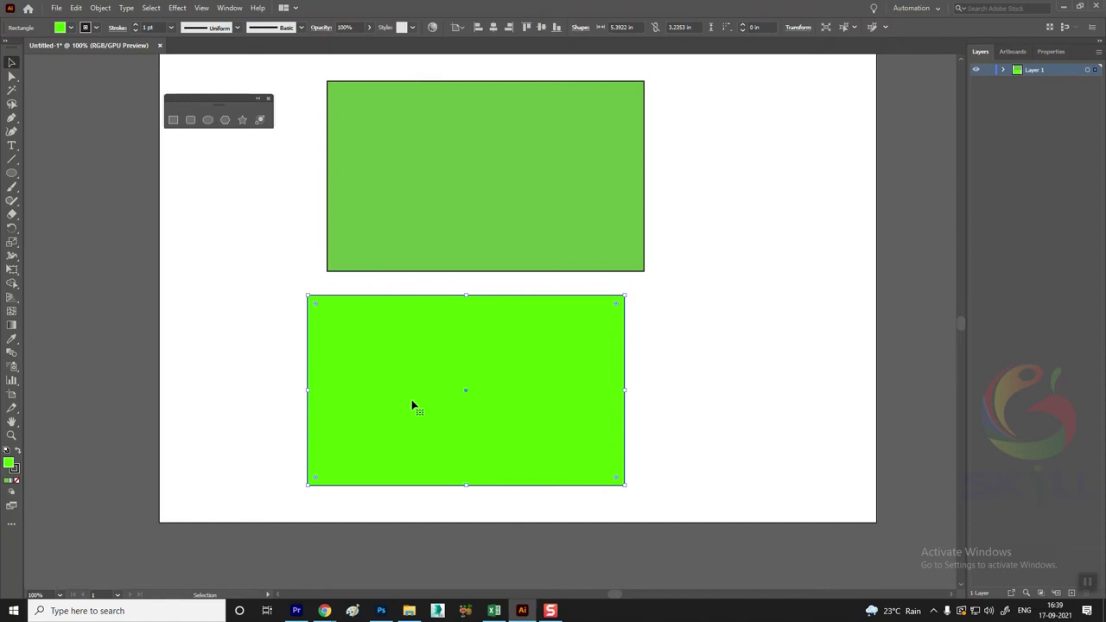
left_click_drag(474, 201, 453, 214)
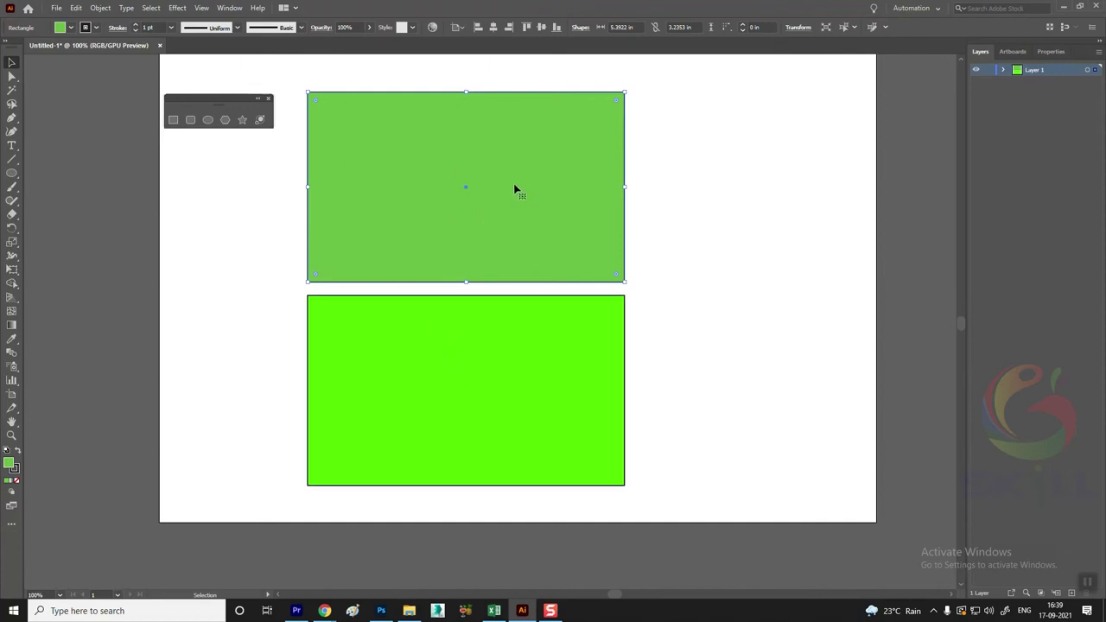
Delete the upper green rectangle and fill the remaining one with the purple swatch.
key("Delete")
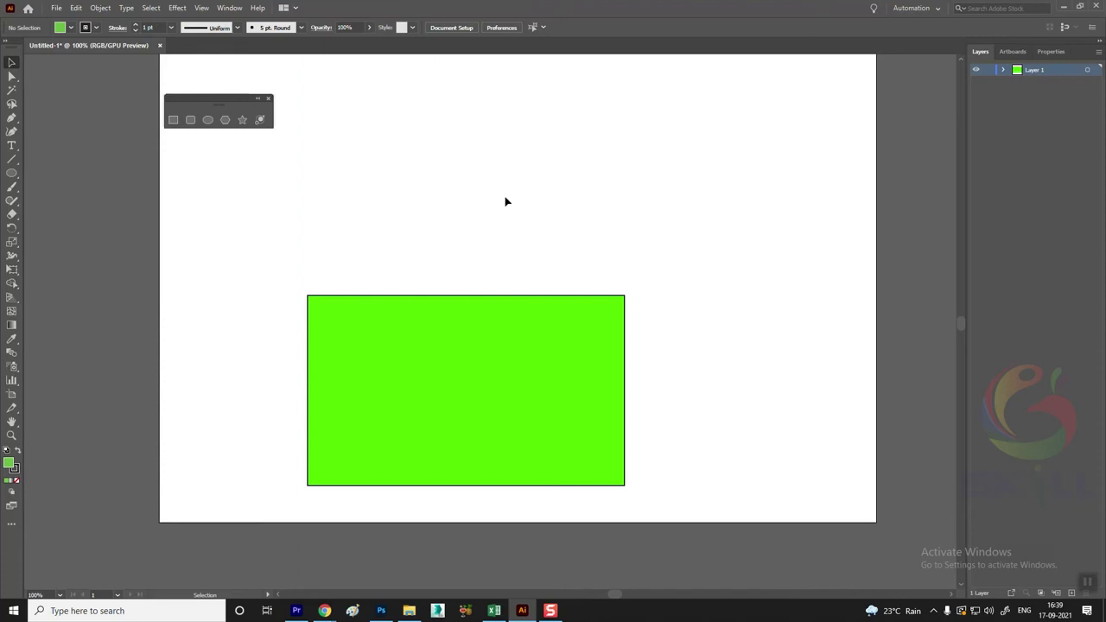
left_click_drag(516, 336, 550, 193)
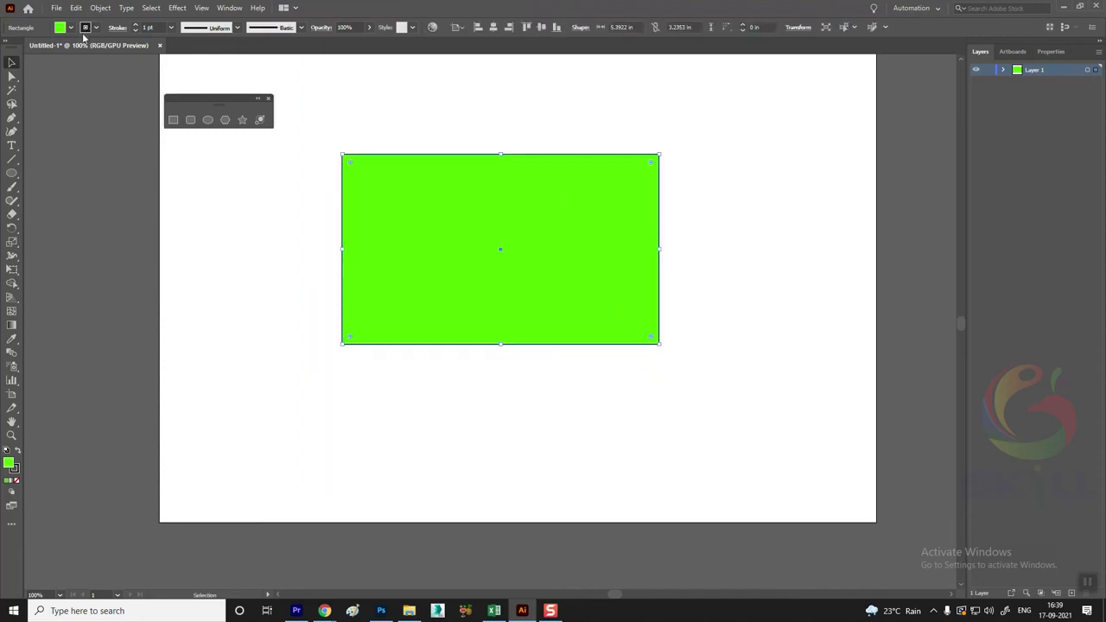
left_click(71, 28)
left_click(54, 91)
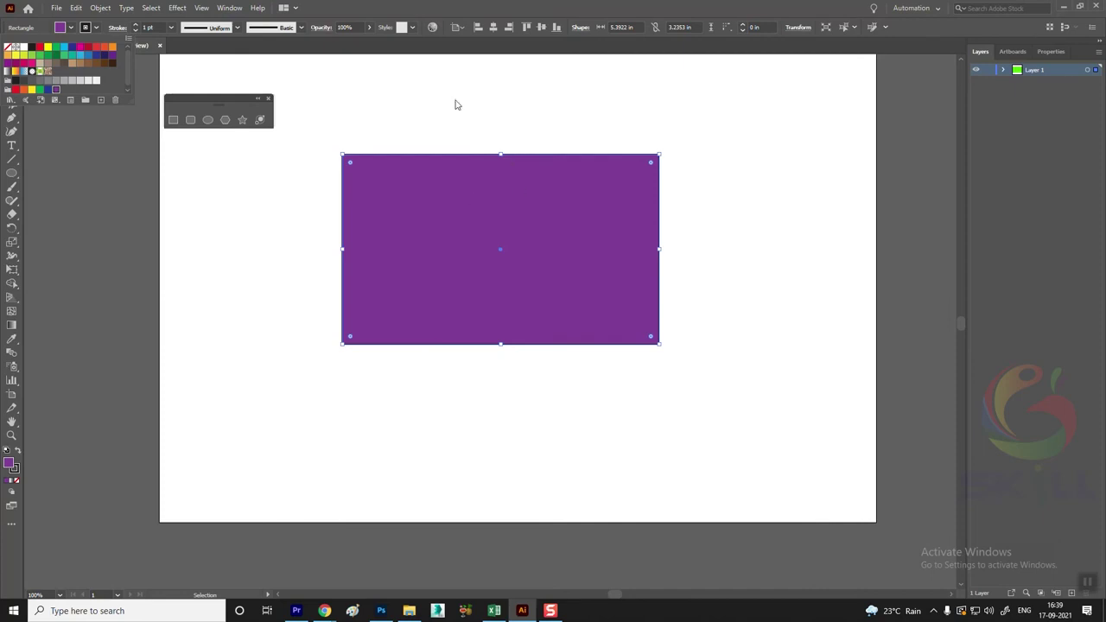
left_click(516, 229)
Reposition the purple rectangle near the page centre and dock Properties above Layers.
left_click_drag(519, 242, 526, 201)
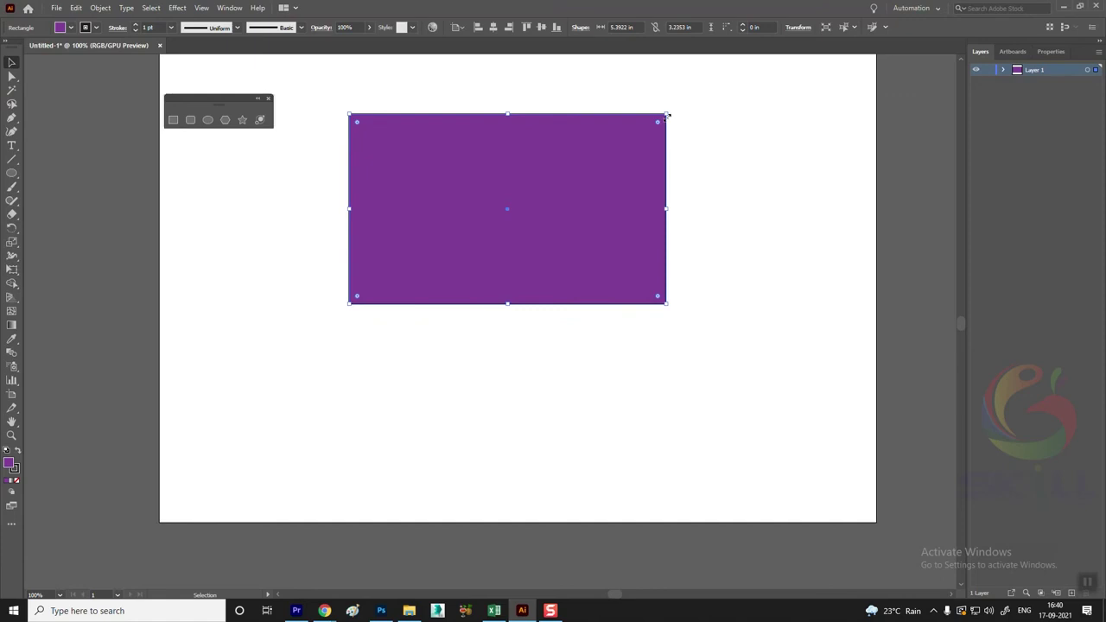
mouse_move(550, 173)
left_mouse_down()
mouse_move(571, 144)
mouse_move(722, 158)
left_mouse_up()
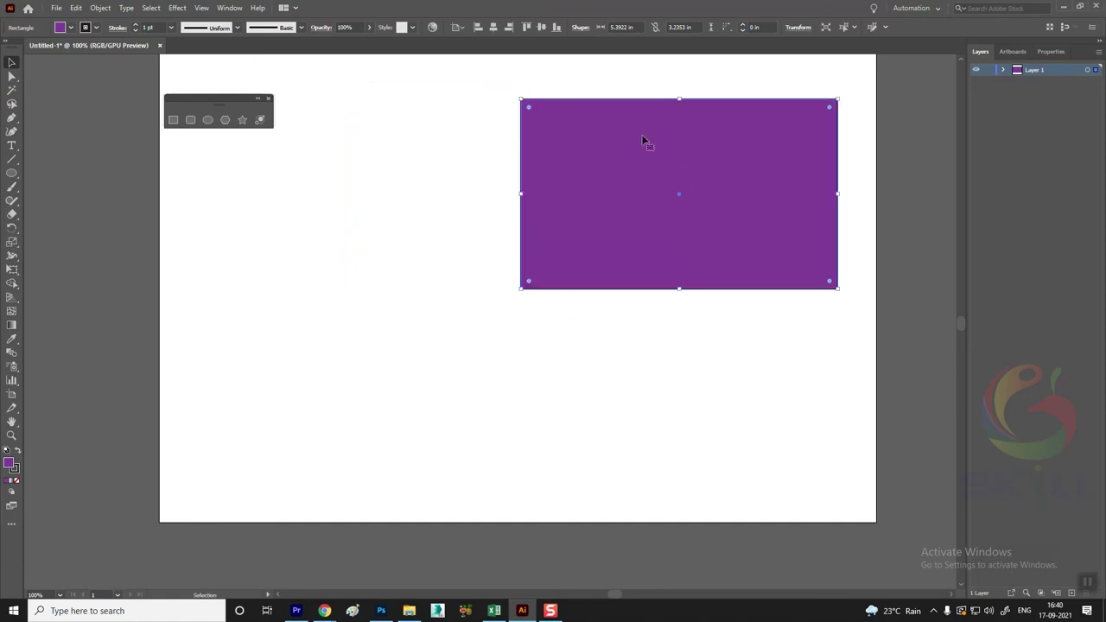
mouse_move(624, 157)
left_mouse_down()
mouse_move(465, 247)
mouse_move(487, 190)
mouse_move(559, 181)
mouse_move(456, 147)
left_mouse_up()
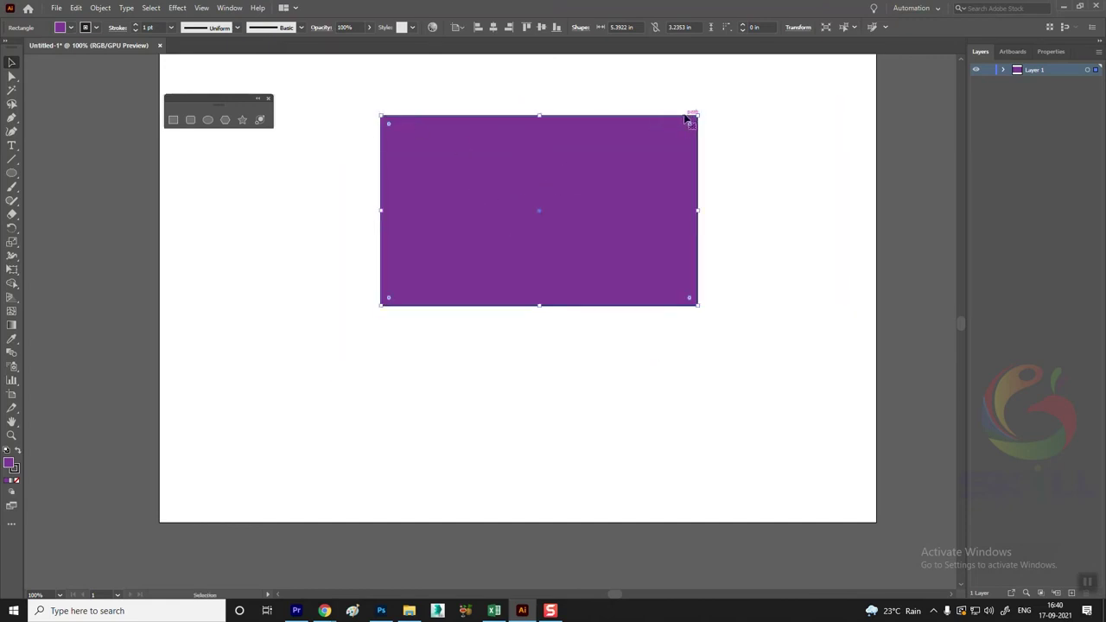
left_click_drag(608, 172, 691, 159)
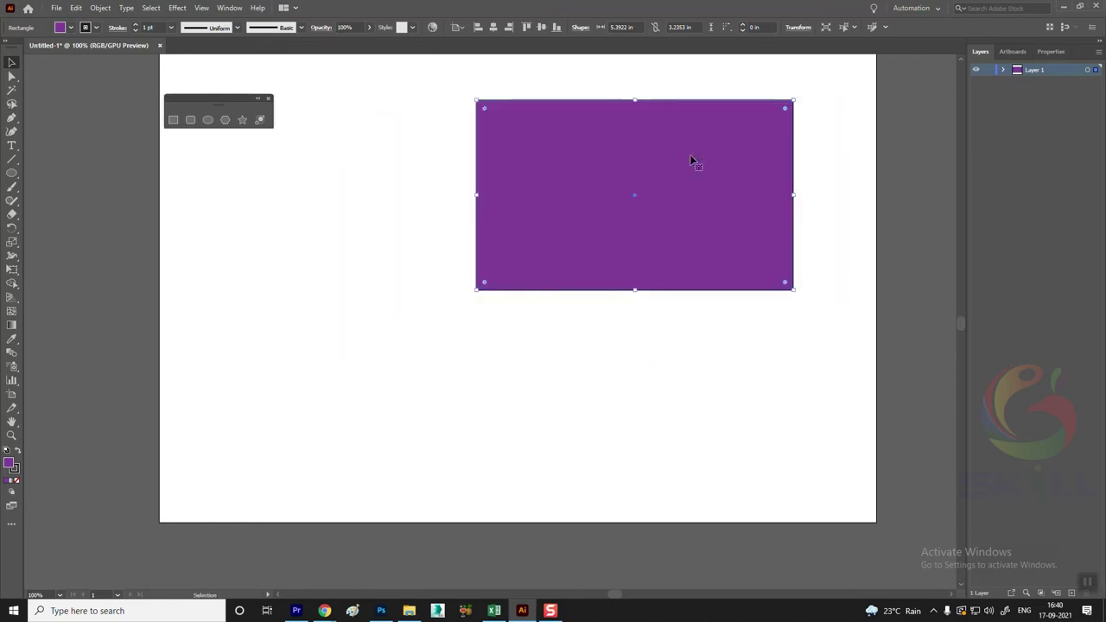
left_click(408, 158)
left_click(681, 134)
left_click_drag(706, 148, 688, 162)
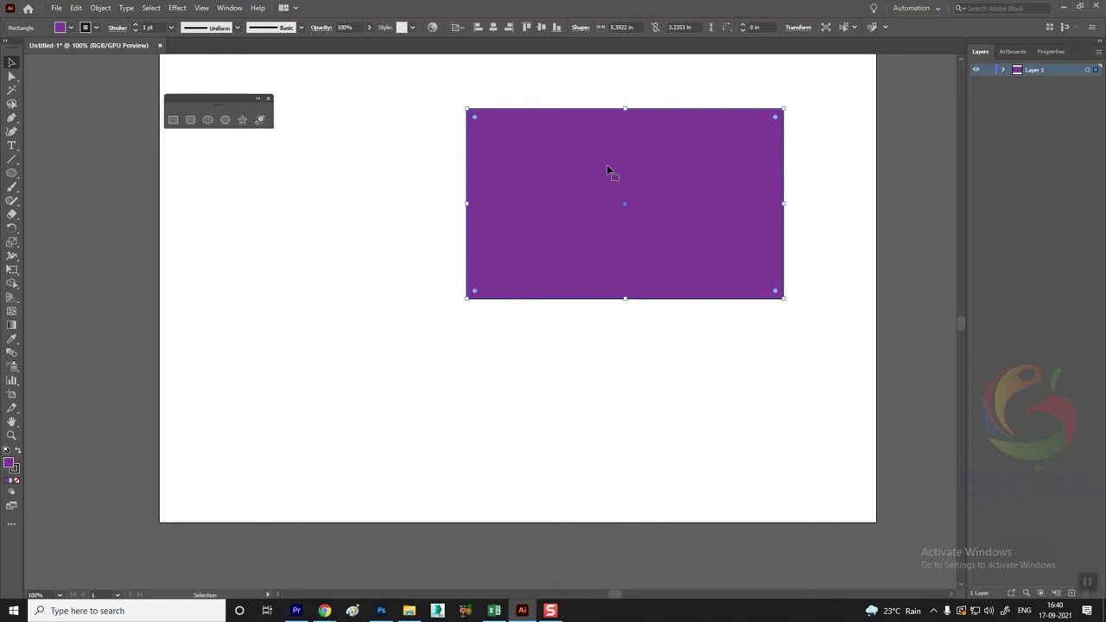
mouse_move(1051, 51)
left_mouse_down()
mouse_move(930, 128)
mouse_move(886, 129)
mouse_move(990, 52)
left_mouse_up()
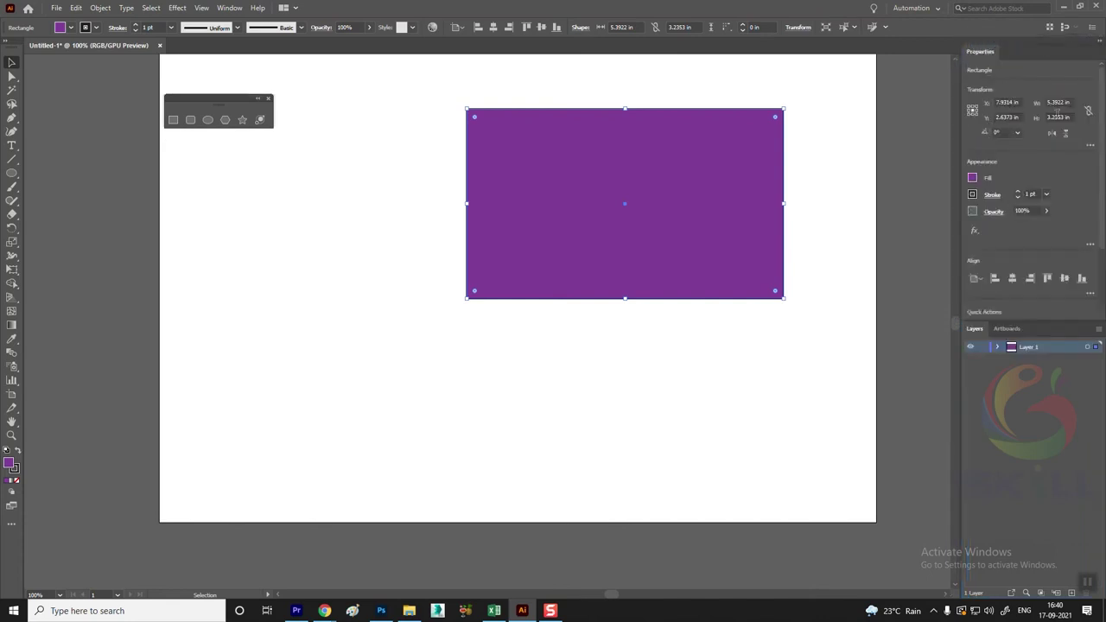
Set the rectangle's width to 5 in, then make it a 3 × 3 in square.
left_click(1059, 102)
type("5")
key("Tab")
type("5")
key("Tab")
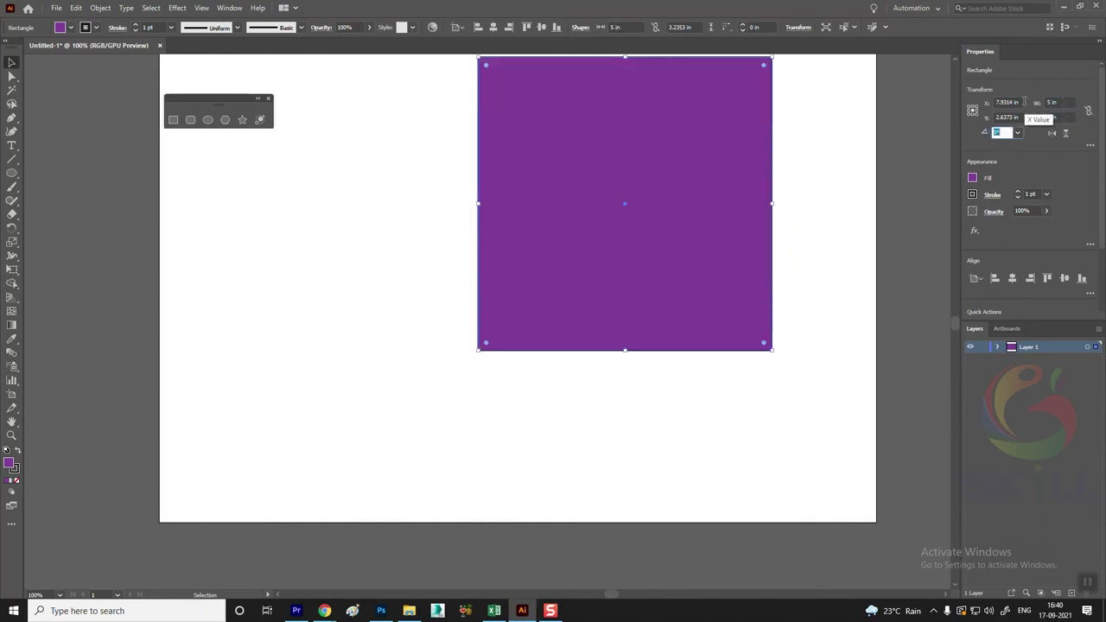
key("Return")
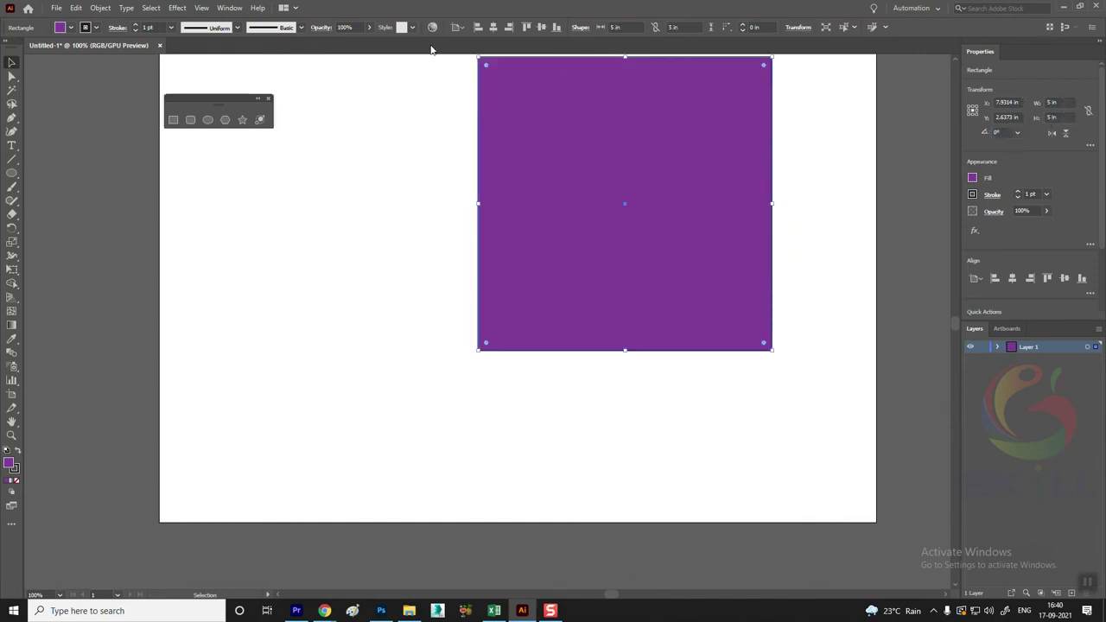
left_click(1060, 102)
type("3")
key("Tab")
type("3")
key("Tab")
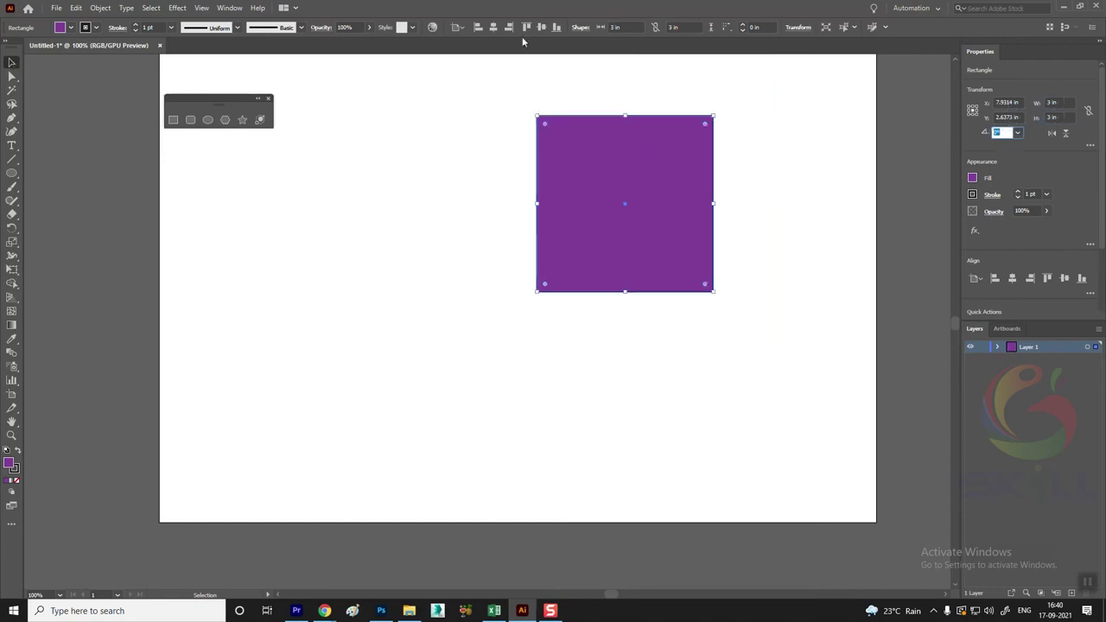
Move the square to the artboard's upper right and leave it deselected.
left_click_drag(608, 172, 729, 142)
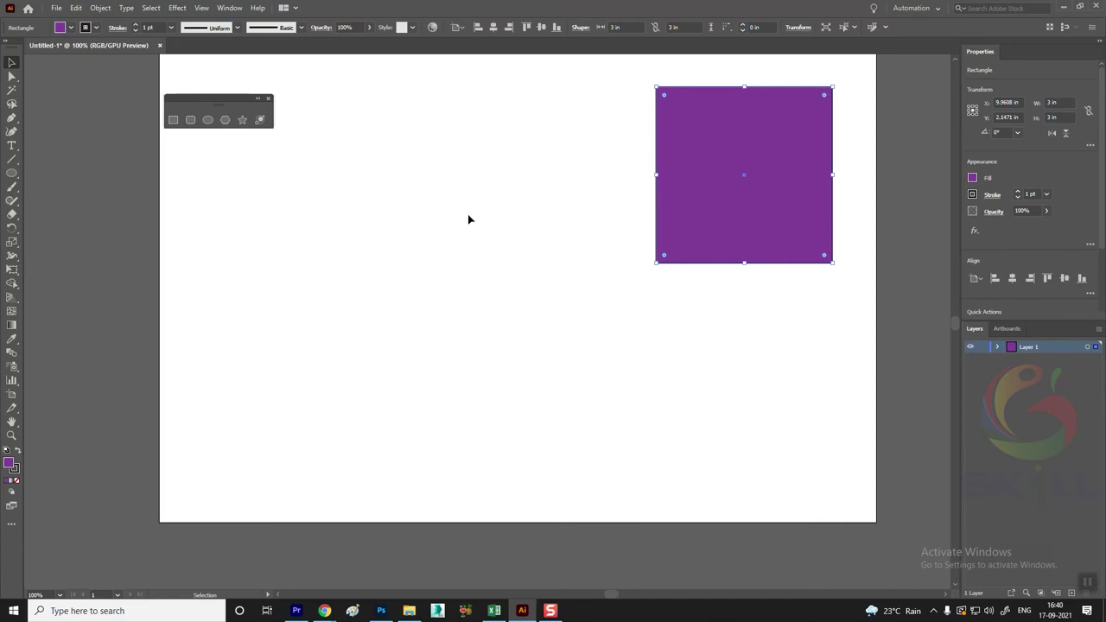
left_click(430, 249)
left_click(720, 160)
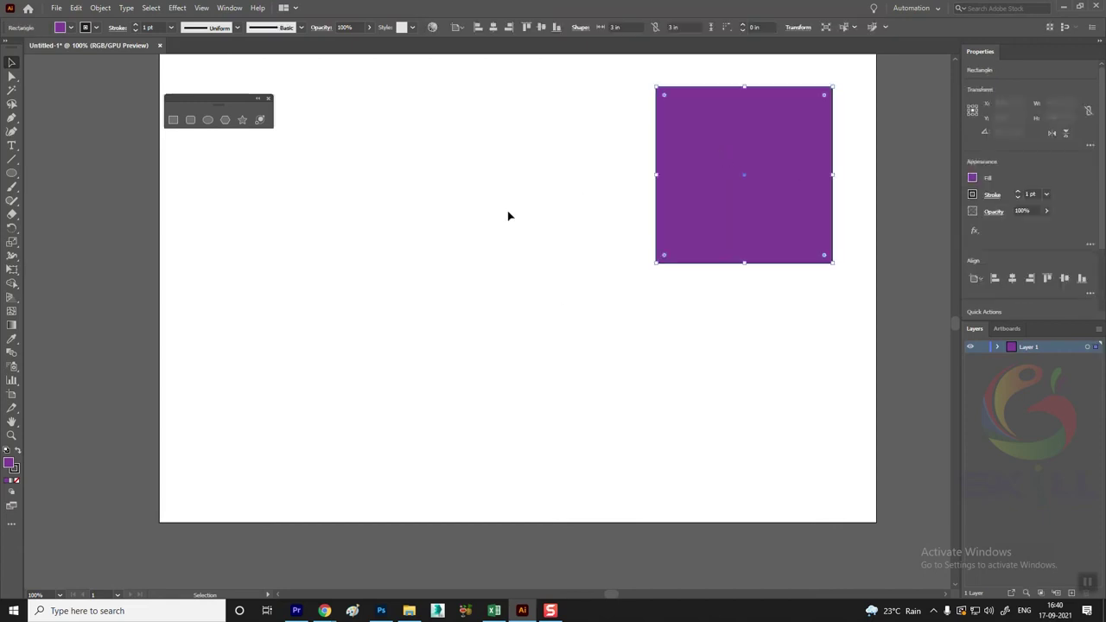
left_click(558, 219)
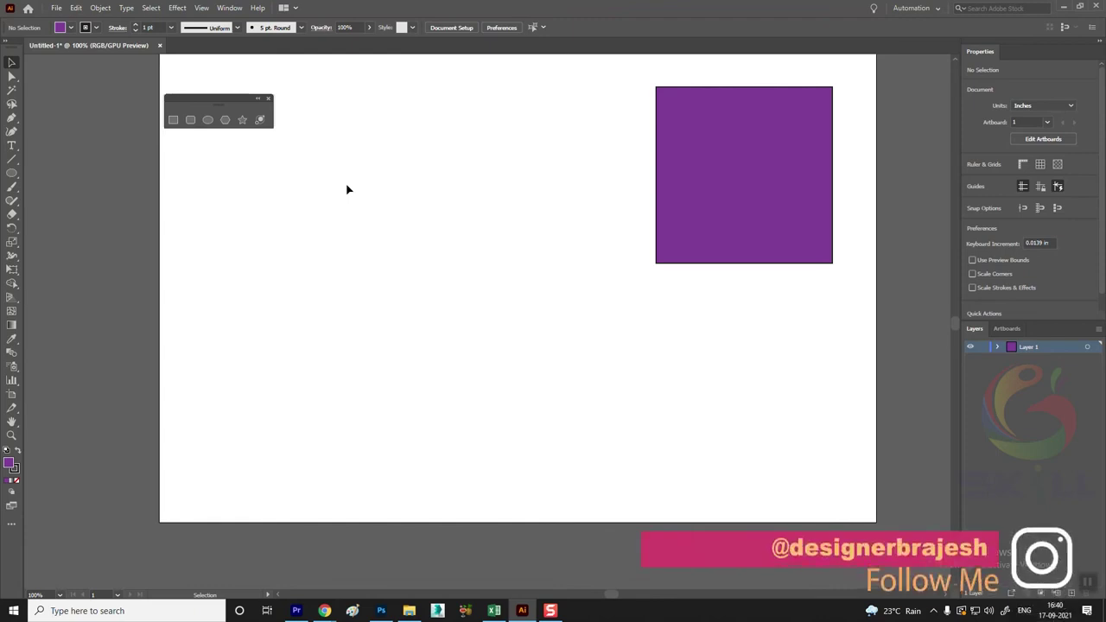
Draw a 3 in × 3 in square on the artboard's left using the Rectangle dialog.
left_click(173, 121)
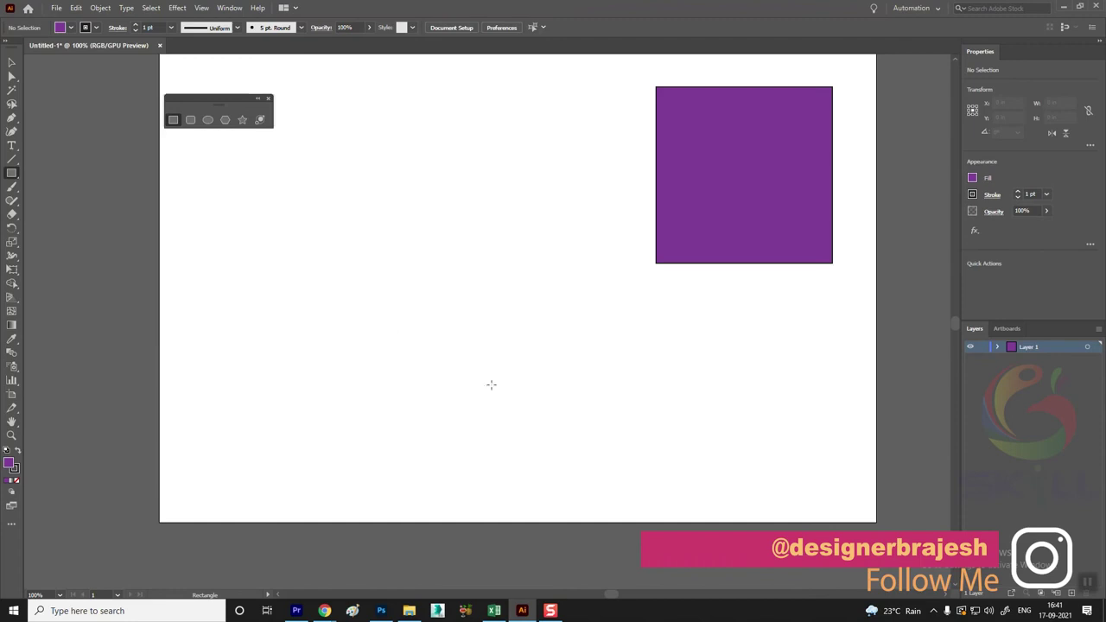
left_click(262, 205)
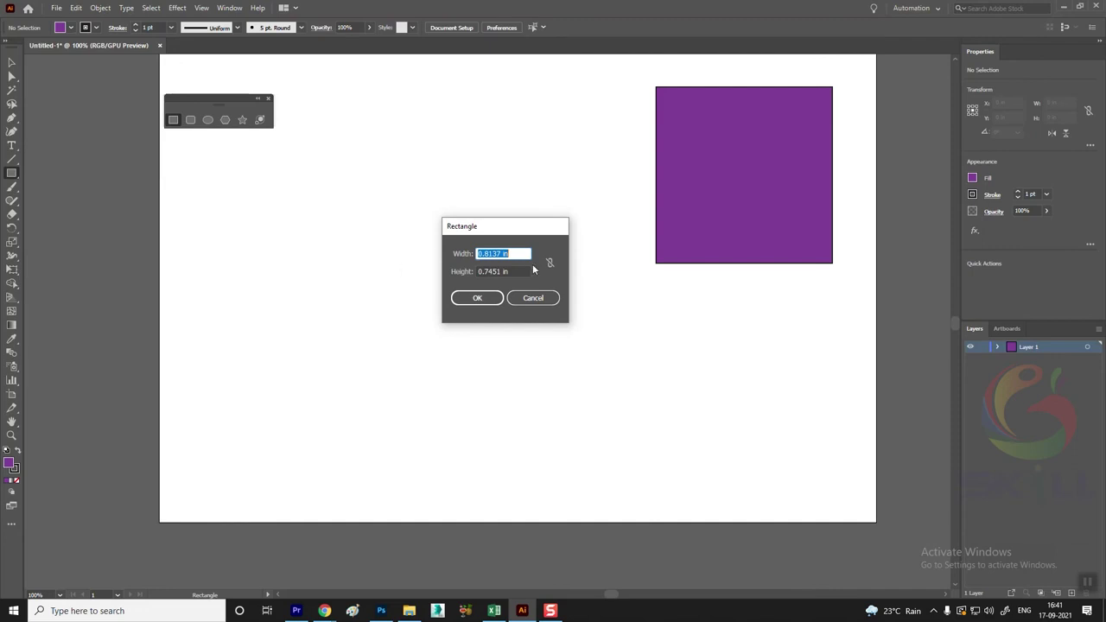
type("3")
key("Tab")
type("3")
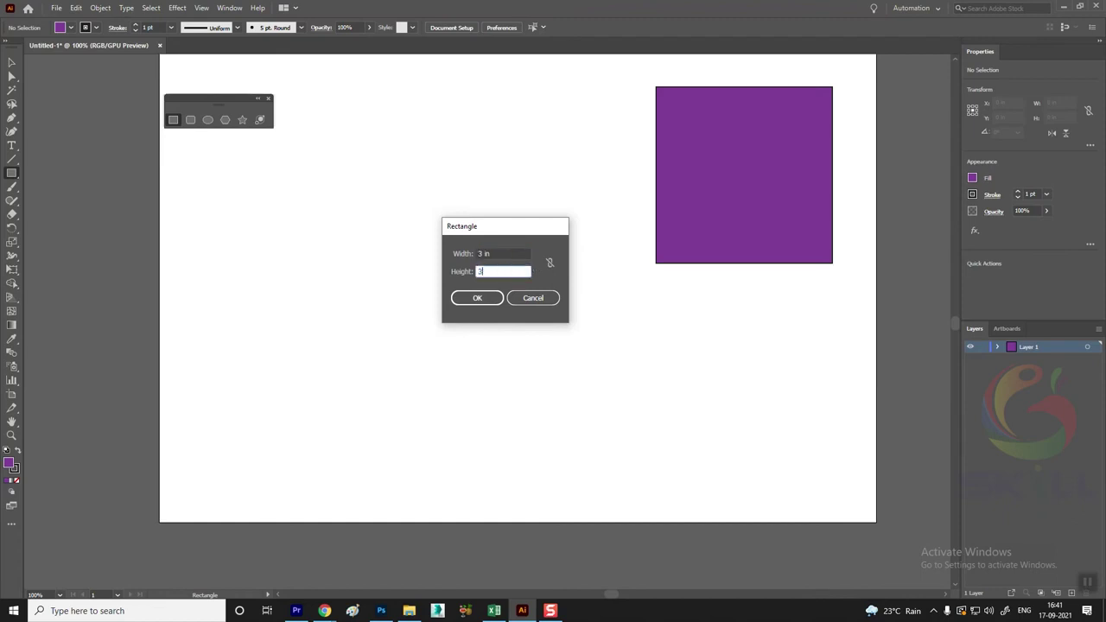
left_click(468, 298)
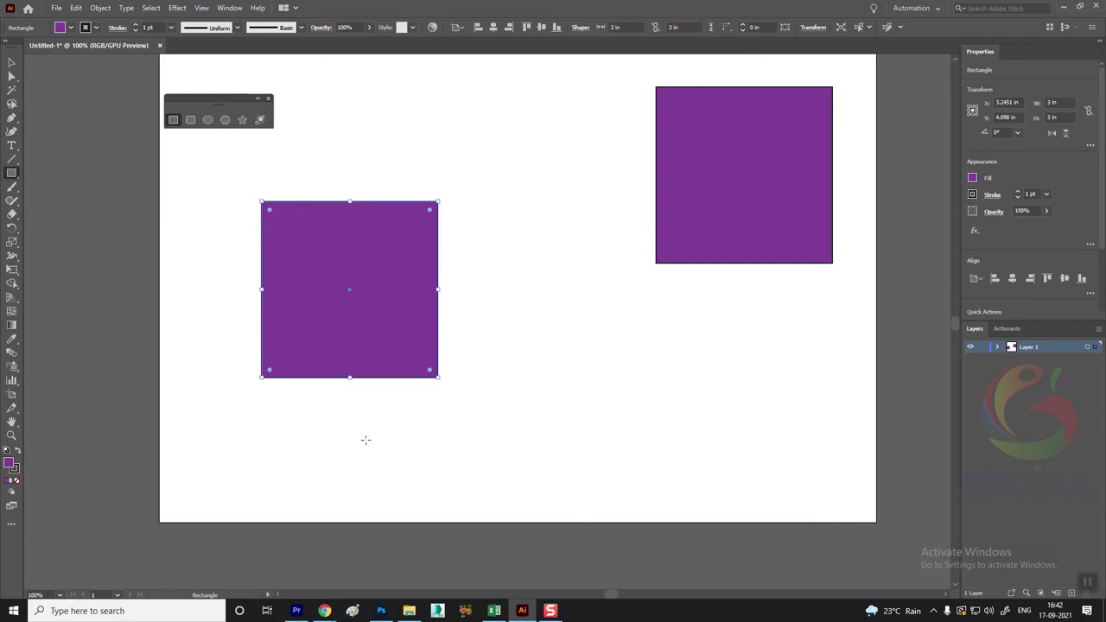
Shuffle both squares into place, then delete the upper-right square.
left_click(13, 64)
left_click_drag(371, 231, 534, 134)
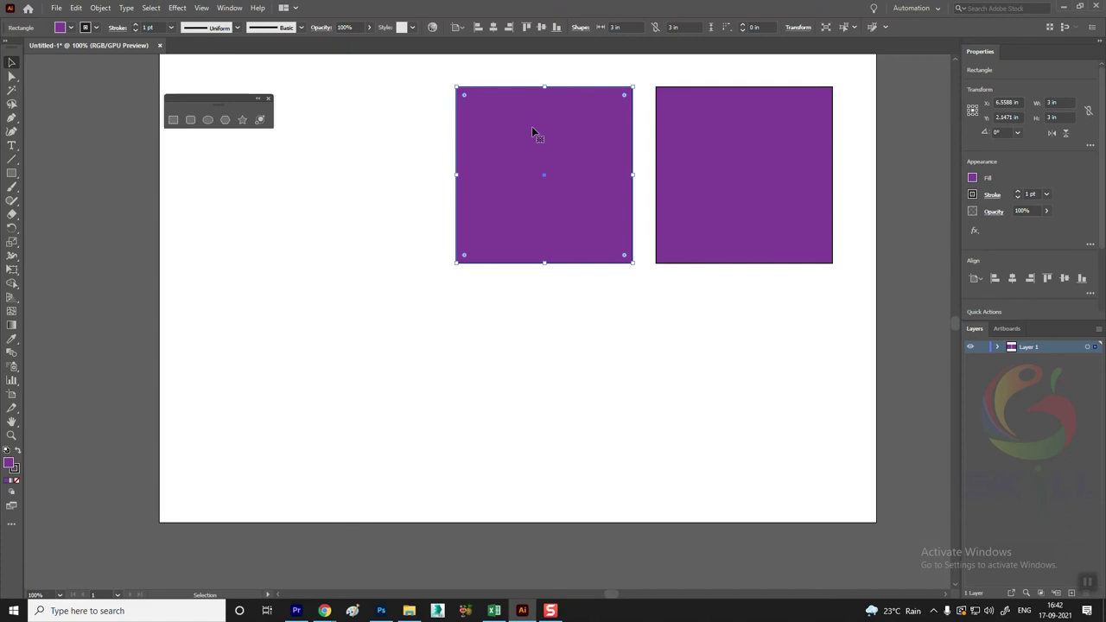
left_click_drag(504, 133, 461, 132)
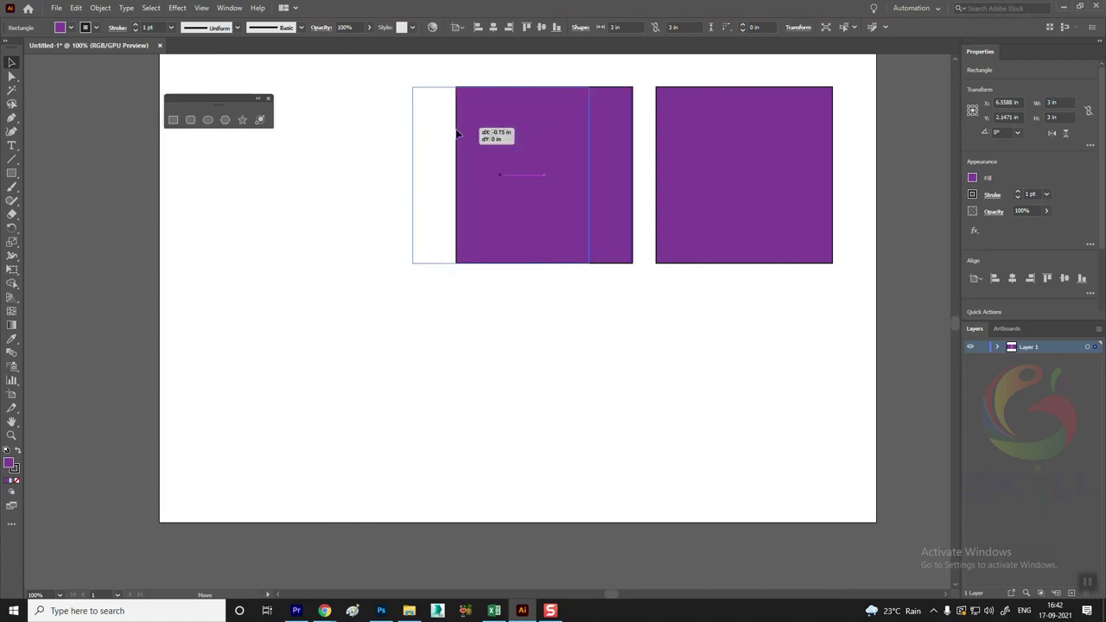
left_click_drag(763, 152, 758, 148)
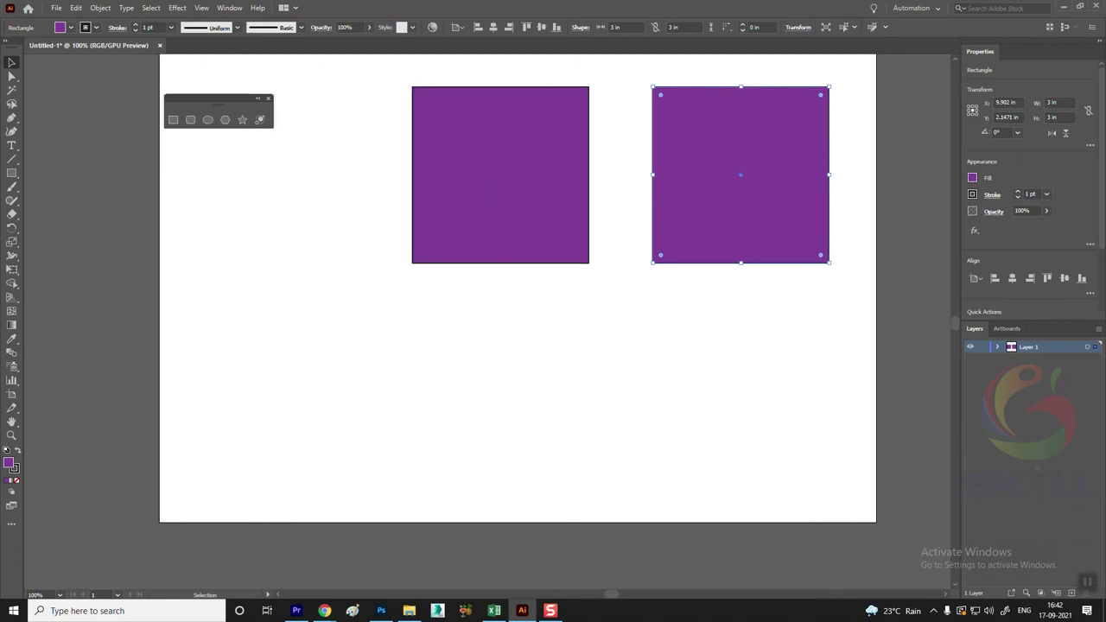
left_click_drag(496, 148, 508, 157)
left_click(717, 172)
mouse_move(504, 198)
left_mouse_down()
mouse_move(452, 249)
mouse_move(431, 316)
left_mouse_up()
left_click_drag(733, 186, 742, 169)
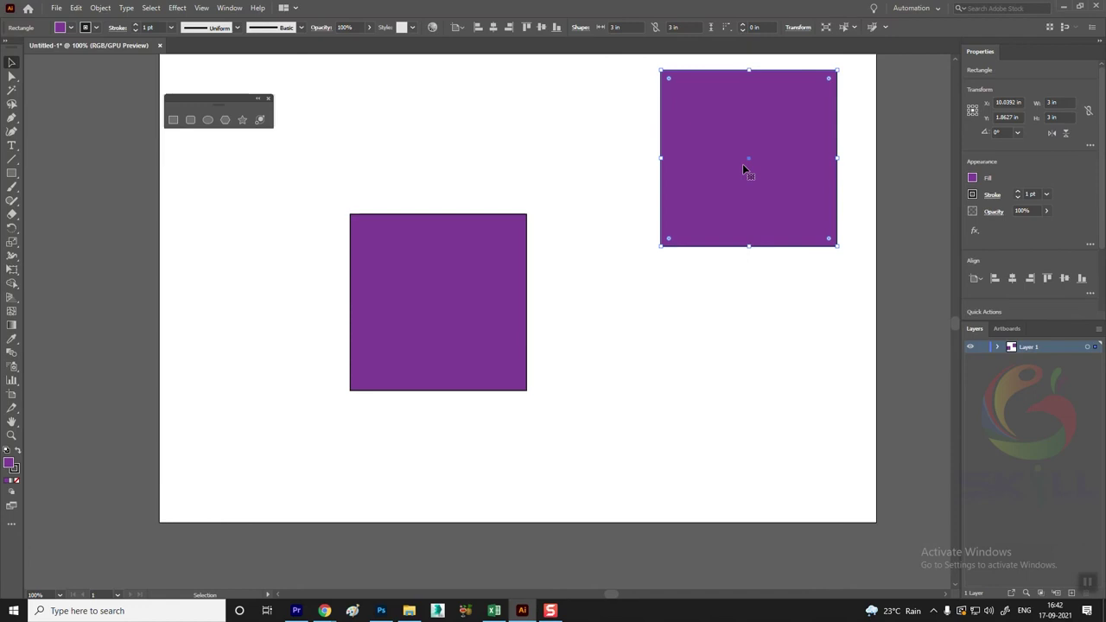
key("Delete")
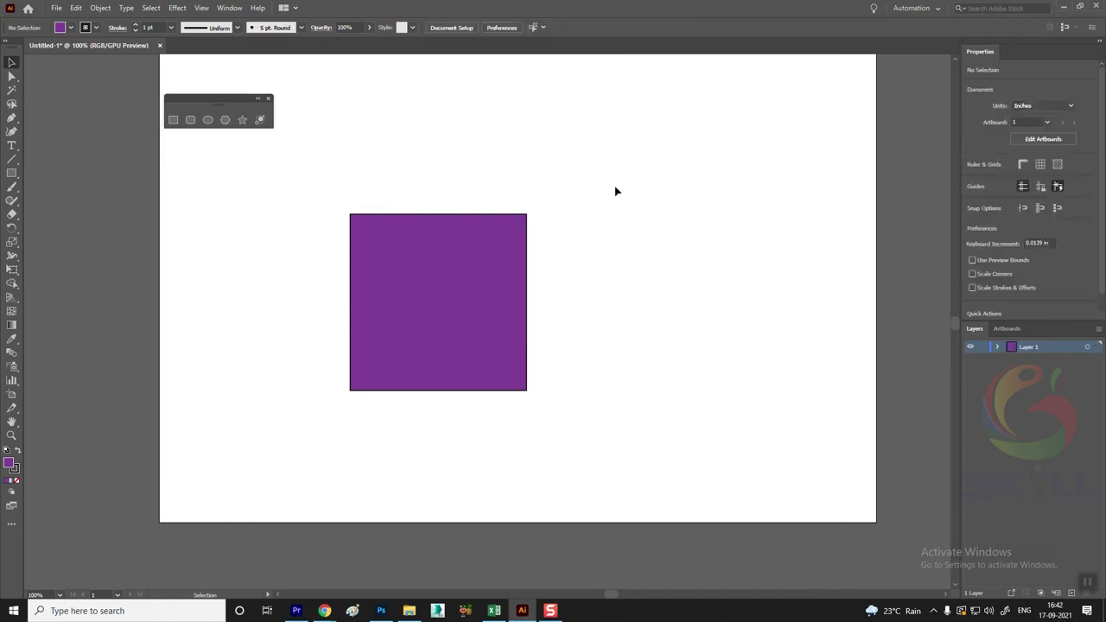
Drag the square's corner handle to scale it to about 3.76 in, then check Smart Guides.
mouse_move(462, 273)
left_mouse_down()
mouse_move(513, 255)
mouse_move(478, 259)
left_mouse_up()
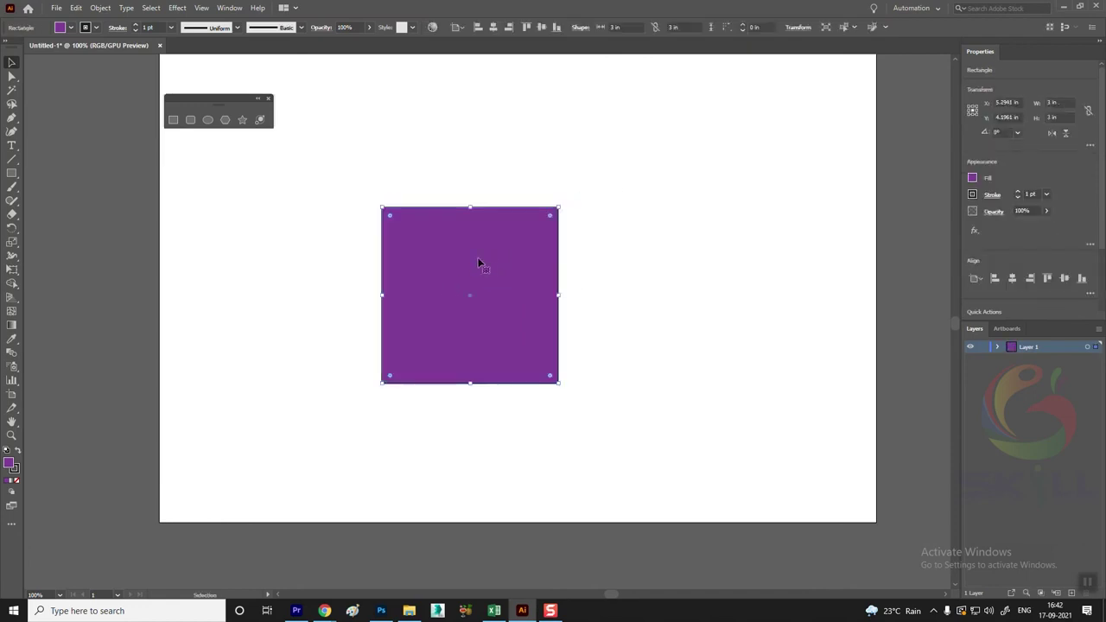
mouse_move(558, 207)
left_mouse_down()
mouse_move(616, 175)
mouse_move(589, 176)
left_mouse_up()
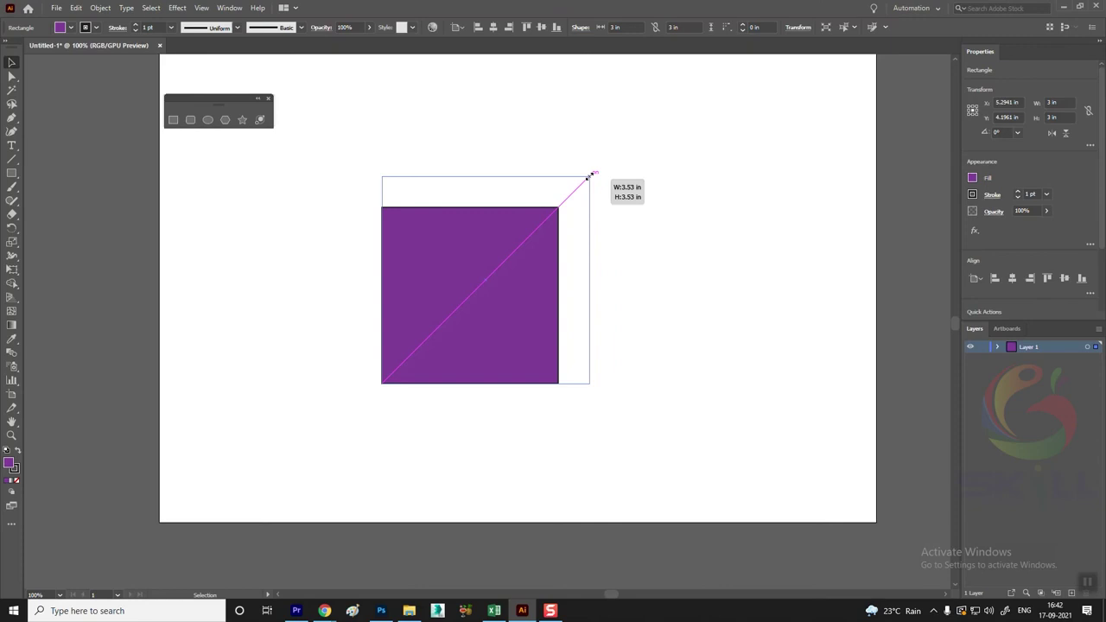
left_click_drag(588, 176, 602, 163)
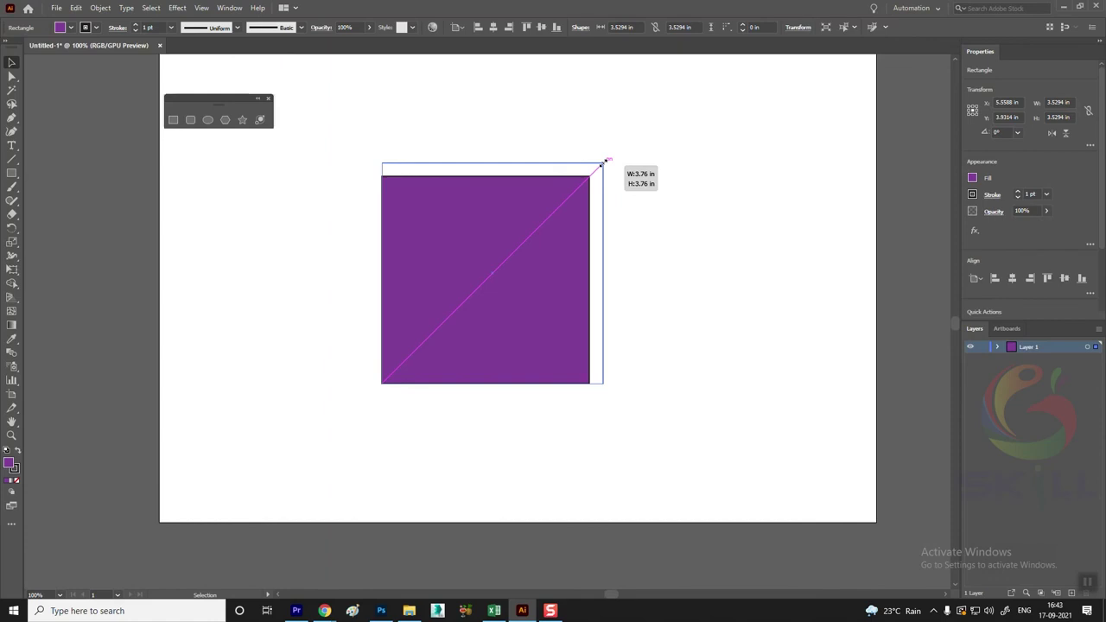
left_click_drag(603, 164, 603, 163)
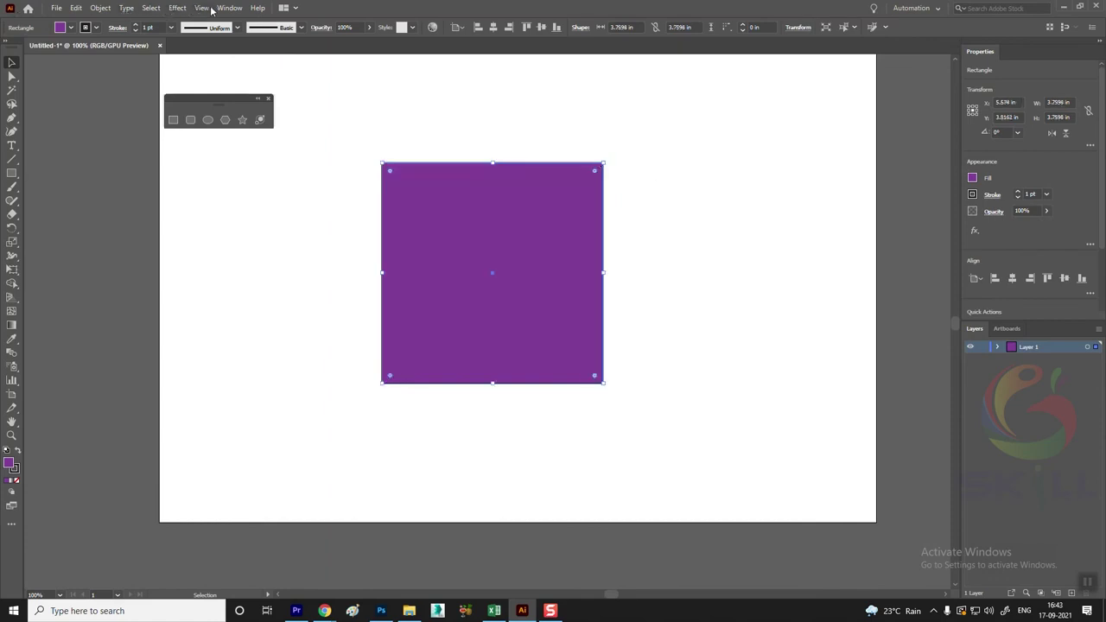
left_click(203, 8)
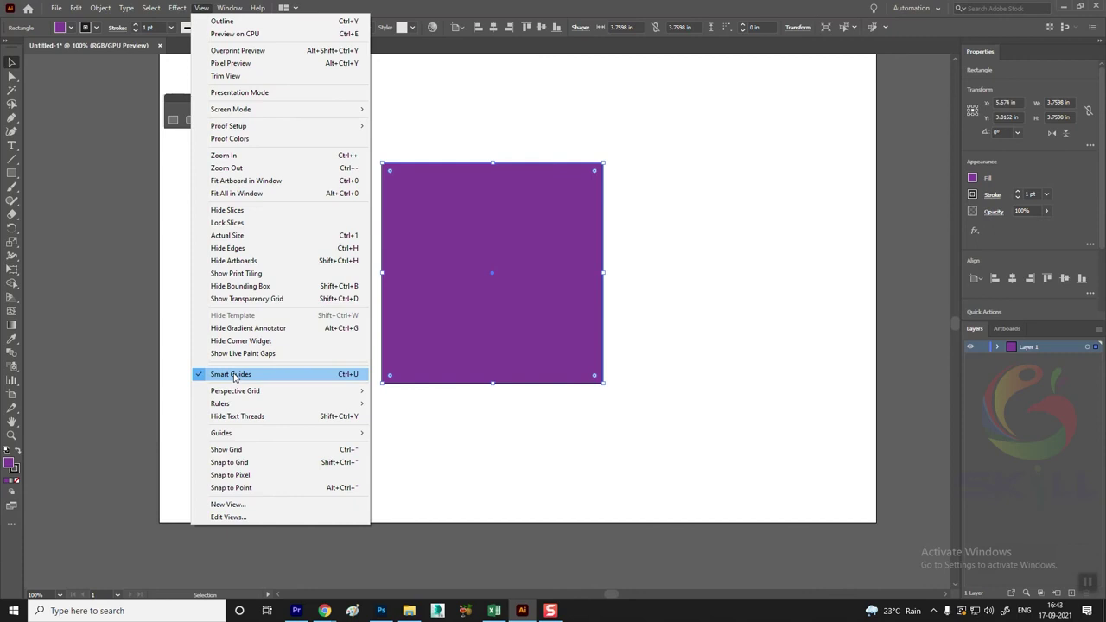
Close the View menu and stretch the square wider on its right and left sides.
left_click(596, 182)
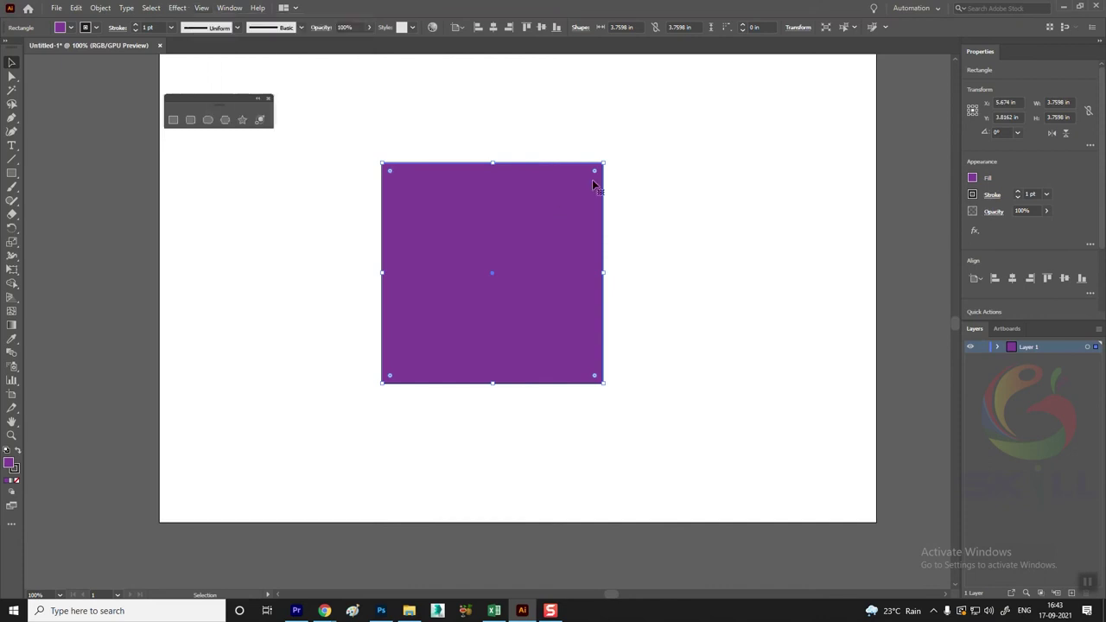
mouse_move(603, 163)
left_mouse_down()
mouse_move(567, 217)
mouse_move(643, 145)
mouse_move(588, 182)
mouse_move(607, 170)
left_mouse_up()
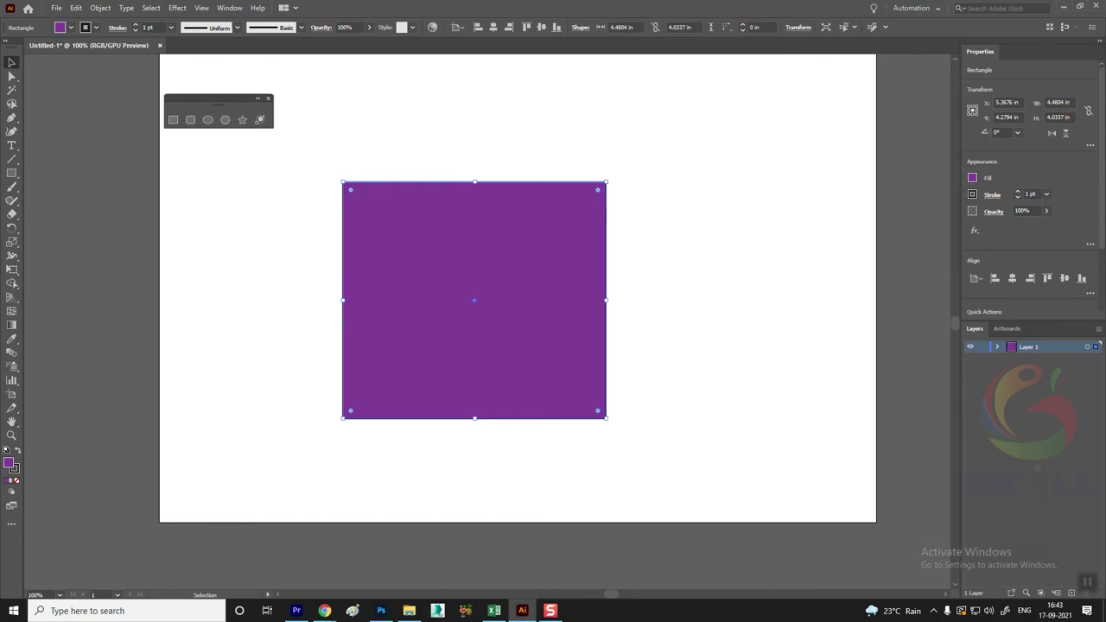
mouse_move(607, 301)
left_mouse_down()
mouse_move(815, 301)
mouse_move(711, 313)
mouse_move(595, 301)
left_mouse_up()
left_click_drag(413, 301, 297, 300)
Flatten it into a thin bar about 4.96 × 0.96 in and move it higher.
left_click_drag(446, 179, 442, 329)
left_click_drag(501, 362, 591, 187)
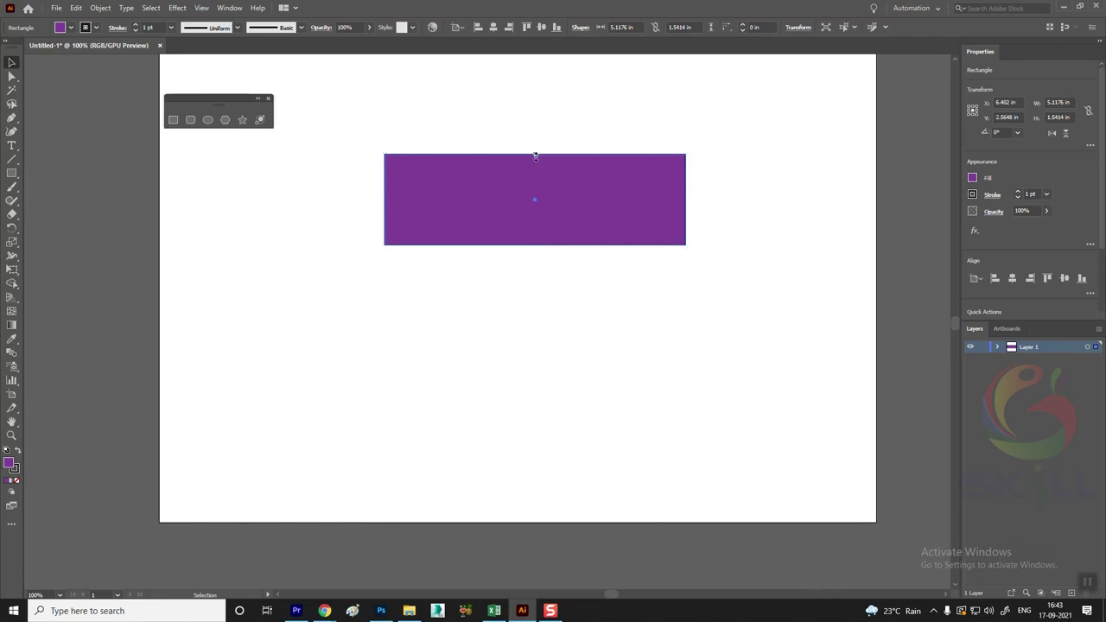
left_click_drag(535, 155, 535, 185)
mouse_move(686, 185)
left_mouse_down()
mouse_move(785, 109)
mouse_move(610, 91)
mouse_move(763, 214)
mouse_move(565, 92)
mouse_move(772, 111)
mouse_move(755, 131)
mouse_move(818, 81)
mouse_move(740, 123)
mouse_move(842, 72)
mouse_move(677, 137)
left_mouse_up()
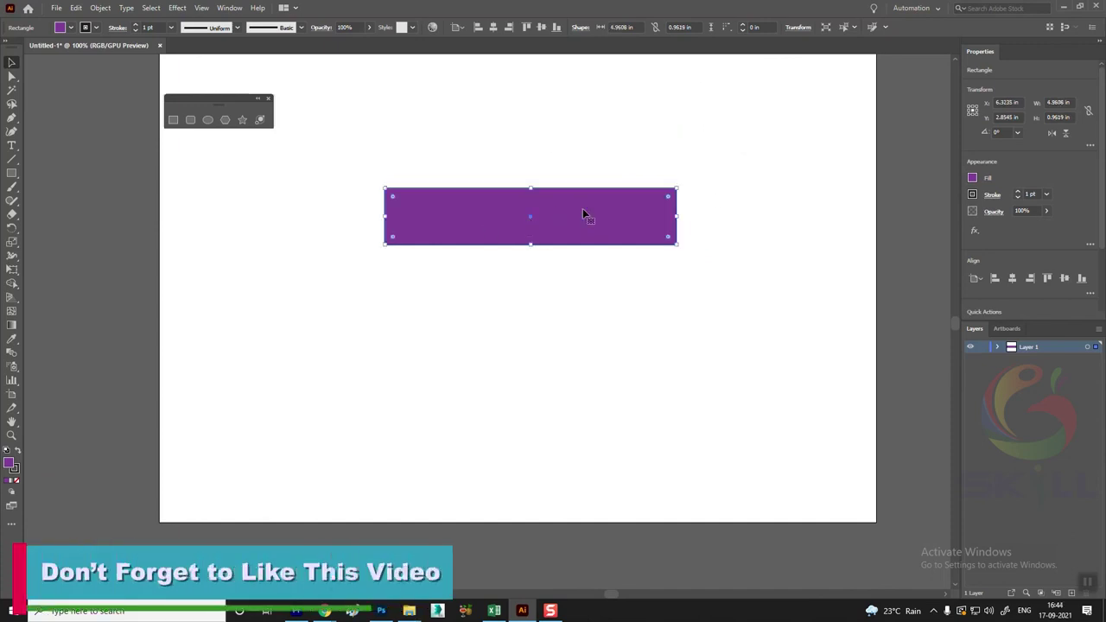
left_click_drag(567, 222, 563, 172)
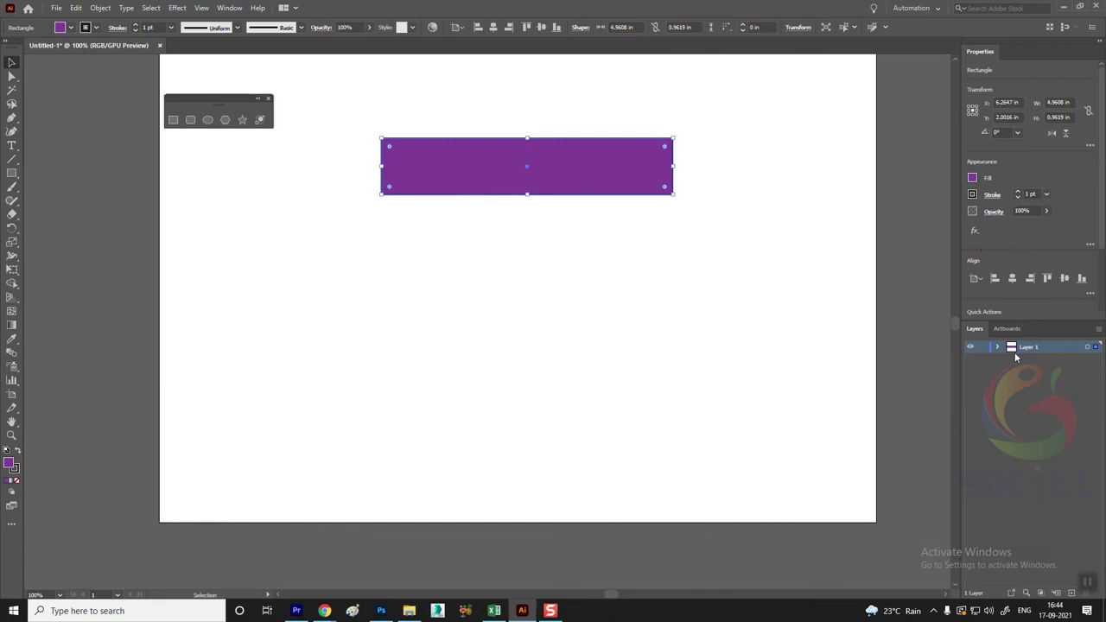
Float and lengthen the Layers panel, then raise the purple bar and deselect it.
left_click_drag(975, 329, 769, 90)
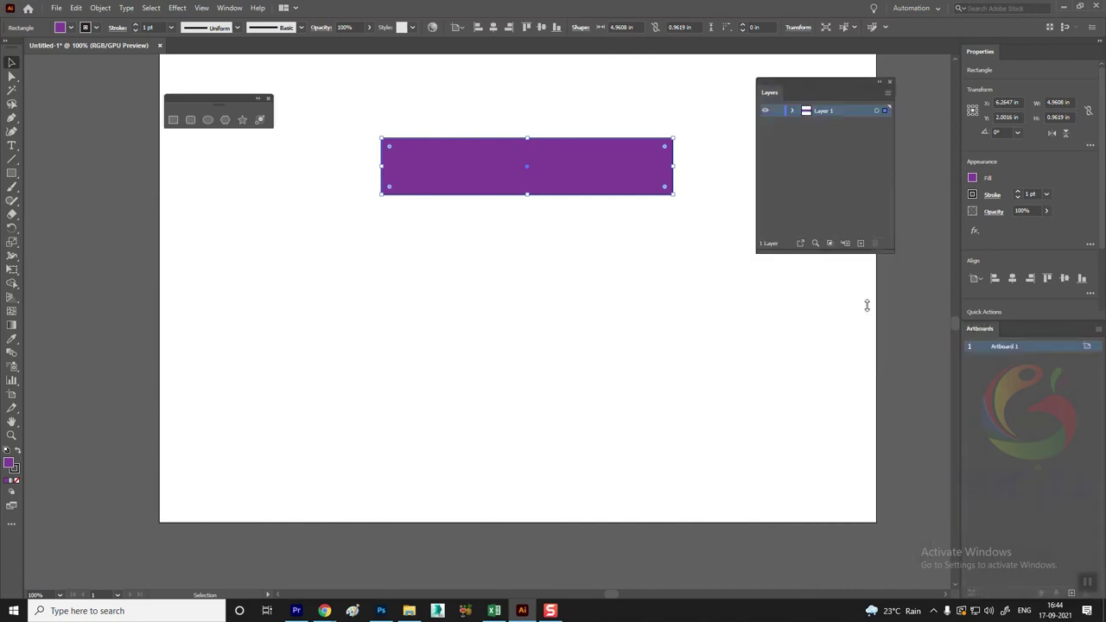
left_click_drag(867, 212, 867, 389)
mouse_move(472, 149)
left_mouse_down()
mouse_move(416, 111)
mouse_move(458, 128)
left_mouse_up()
left_click(380, 199)
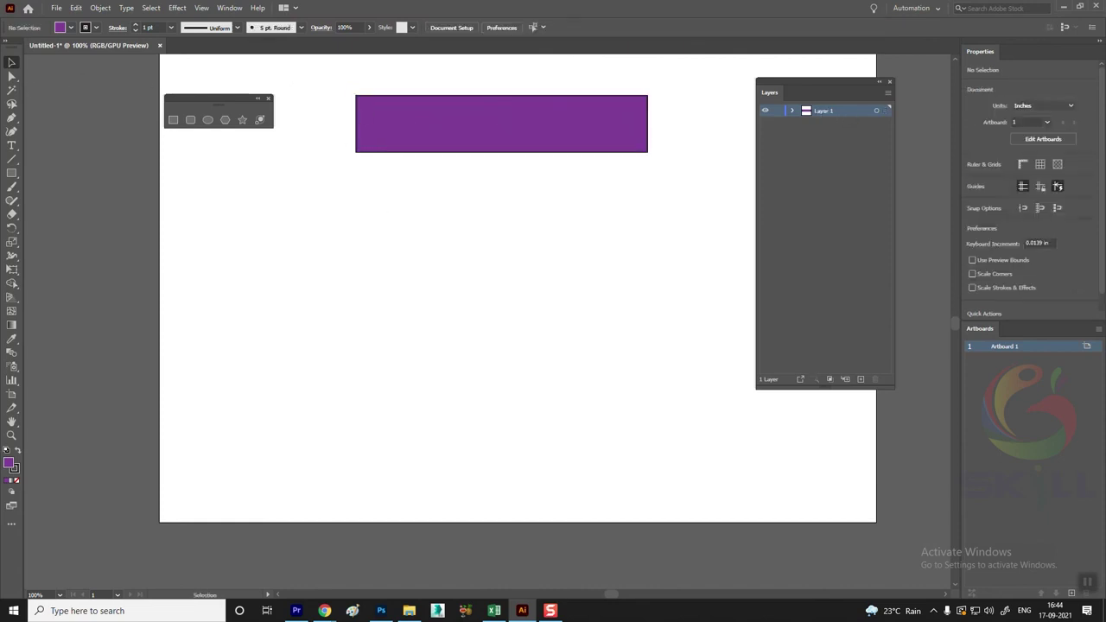
Draw five purple ellipses of varying sizes, including a near-circle, below the bar, then deselect.
left_click(207, 120)
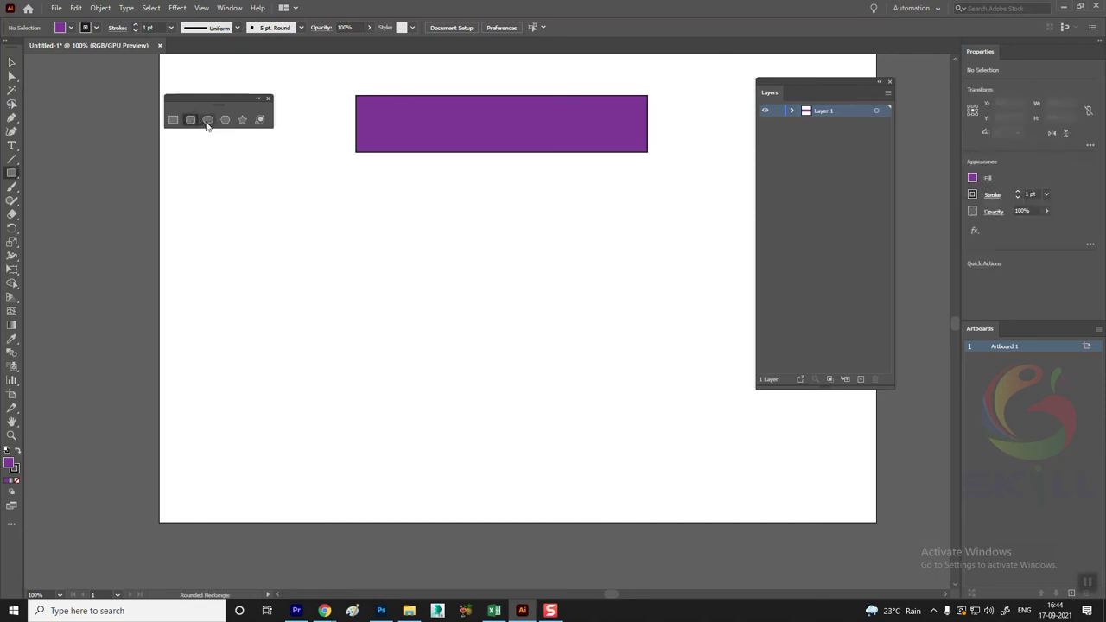
left_click_drag(263, 229, 335, 324)
left_click_drag(495, 225, 590, 301)
left_click_drag(394, 366, 472, 443)
left_click_drag(381, 202, 433, 270)
left_click_drag(627, 199, 689, 273)
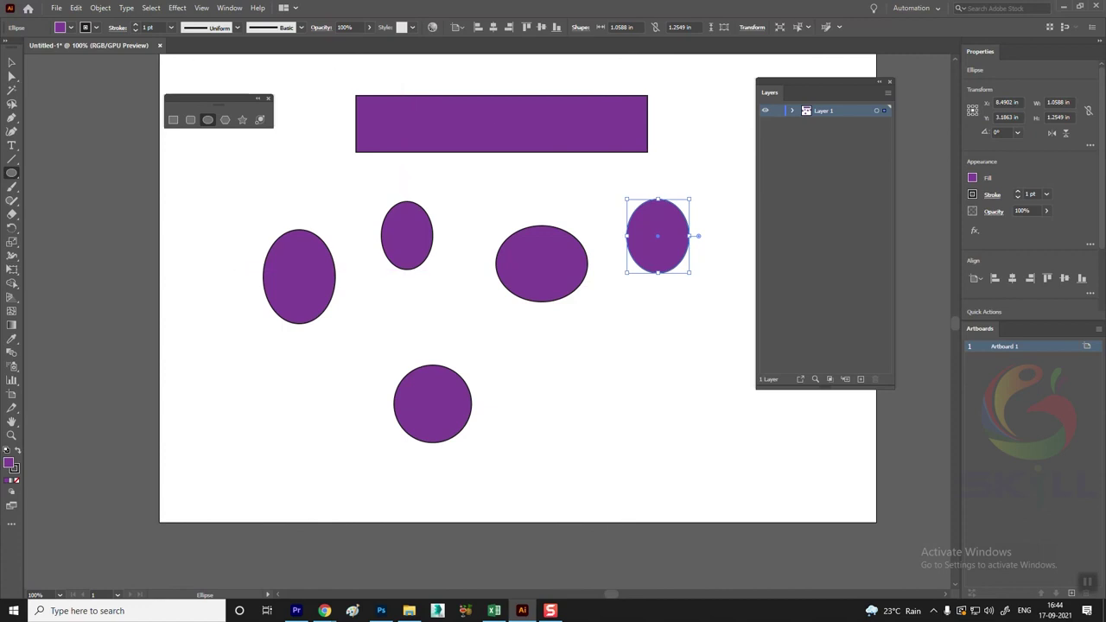
left_click(11, 63)
left_click(553, 352)
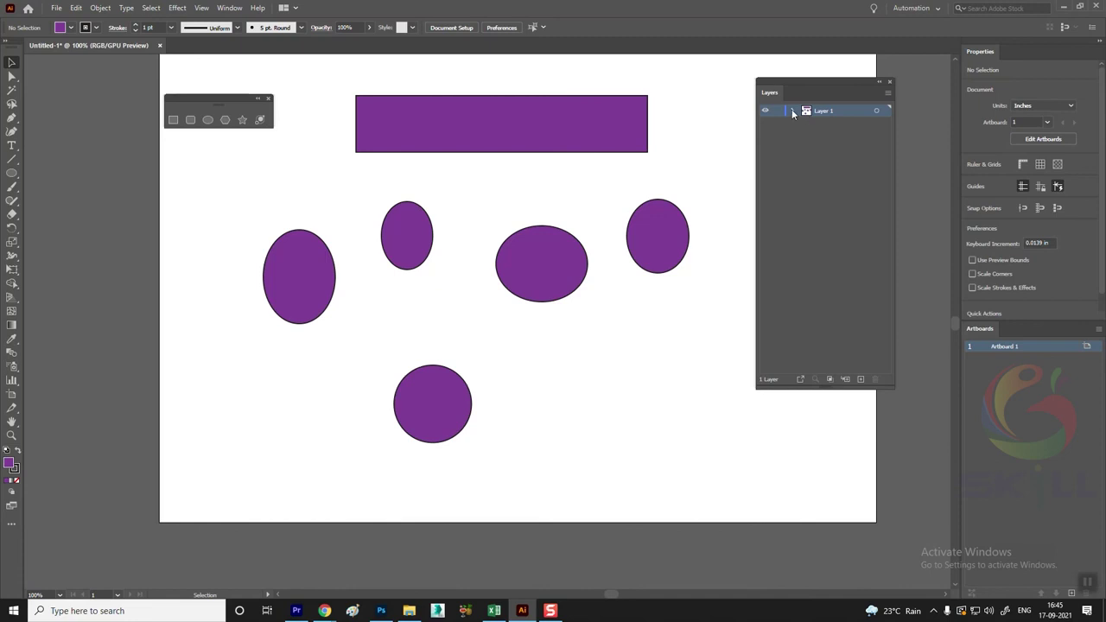
With Layer 1 expanded, nudge three ellipses and move the purple bar lower and left.
left_click(793, 111)
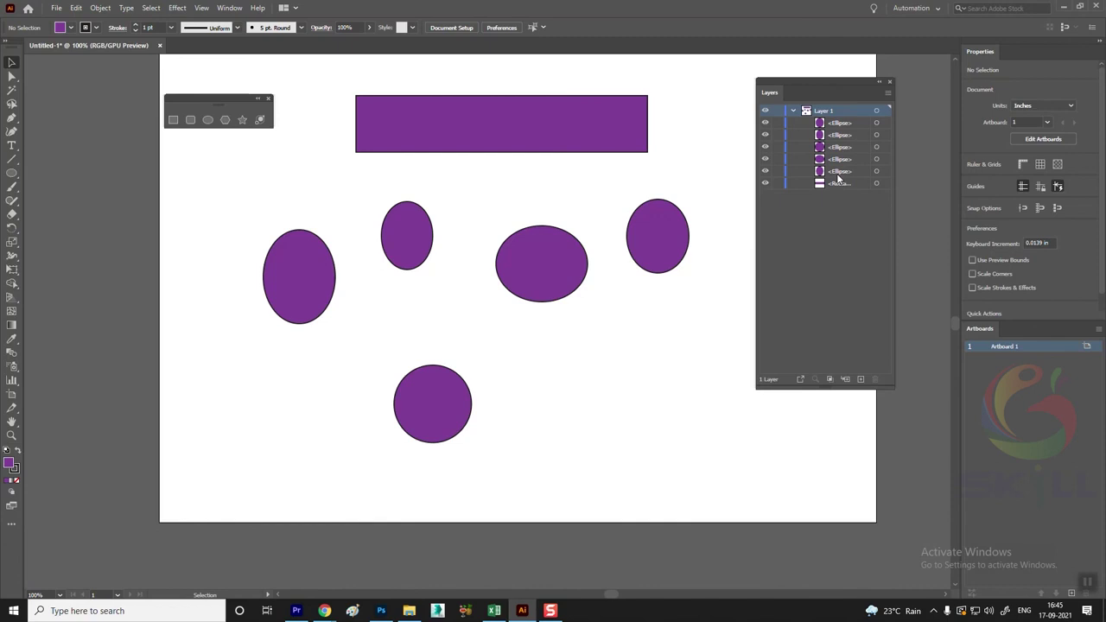
mouse_move(413, 227)
left_mouse_down()
mouse_move(486, 225)
mouse_move(447, 256)
left_mouse_up()
left_click_drag(546, 261, 561, 325)
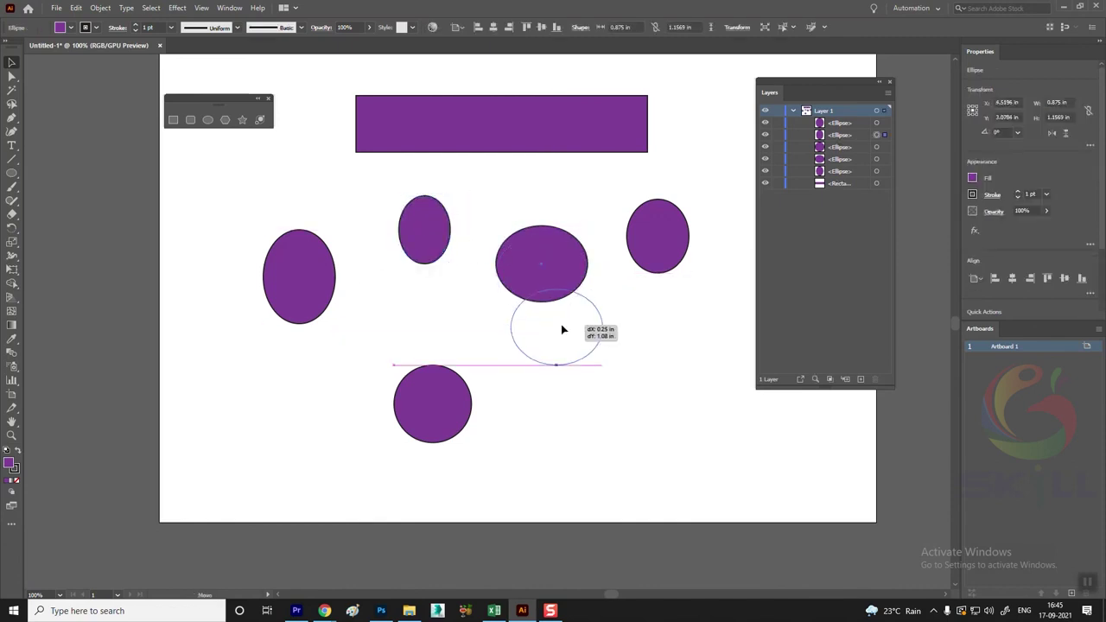
left_click_drag(650, 239, 619, 235)
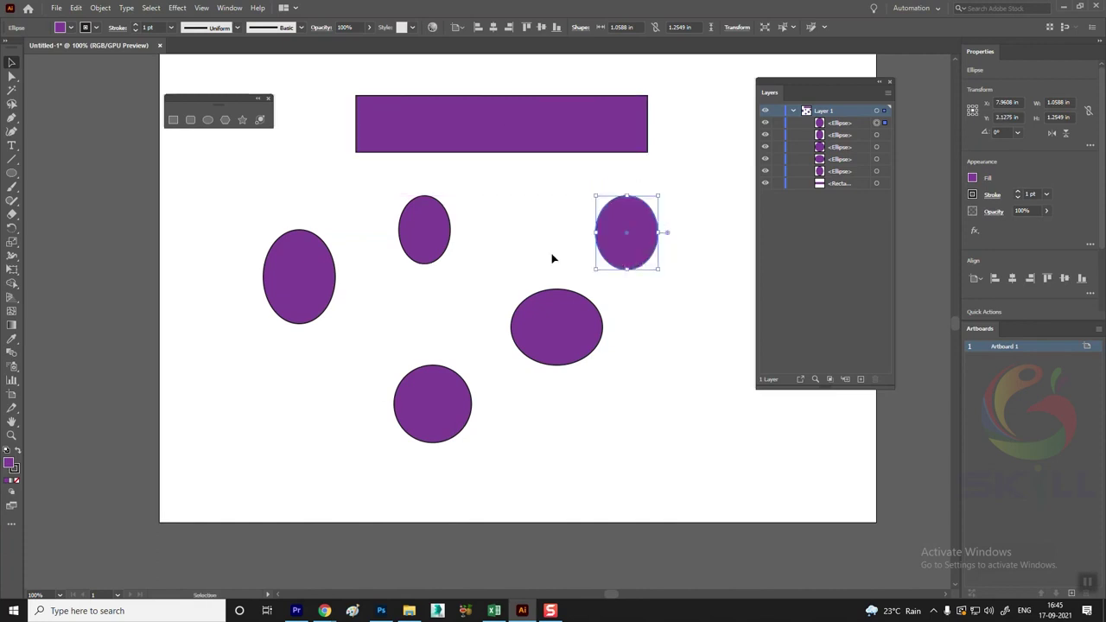
left_click_drag(448, 135, 443, 138)
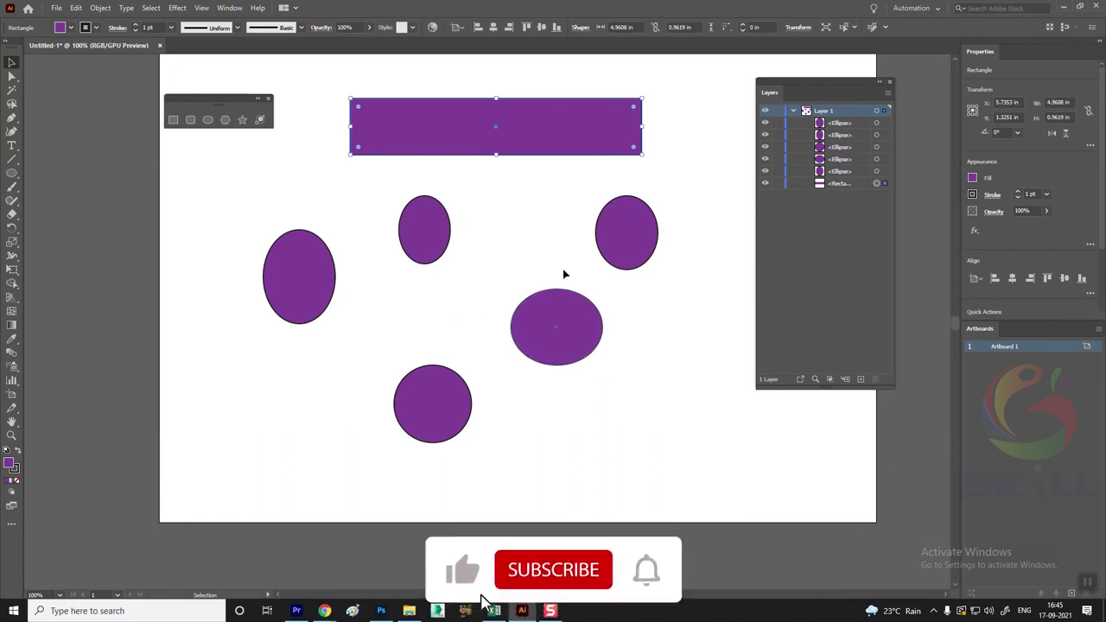
left_click_drag(424, 230, 438, 249)
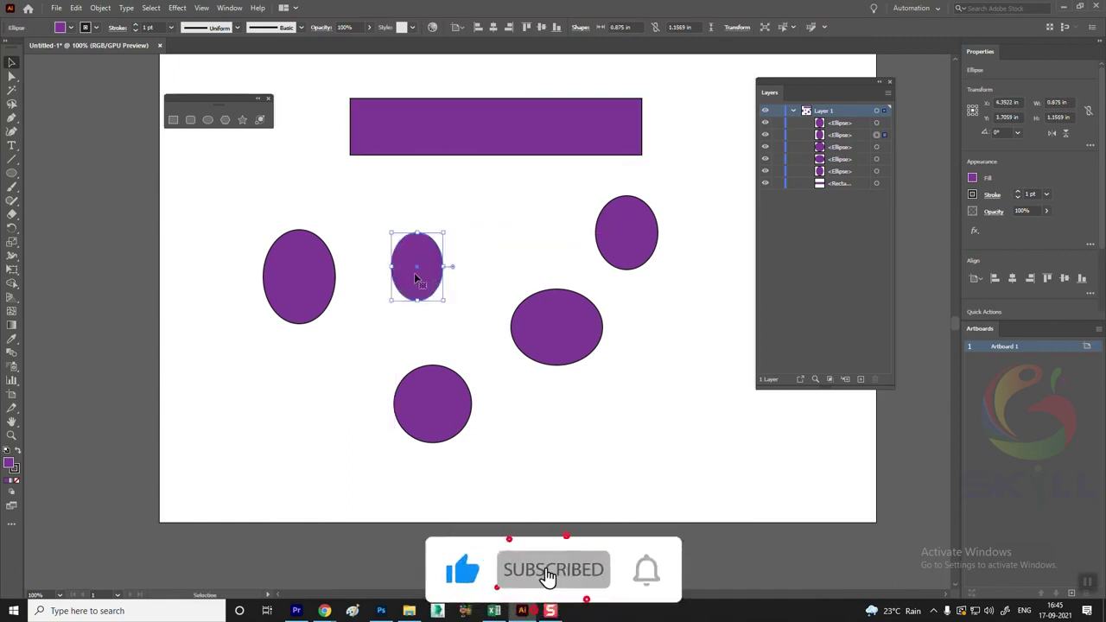
left_click_drag(497, 139, 459, 175)
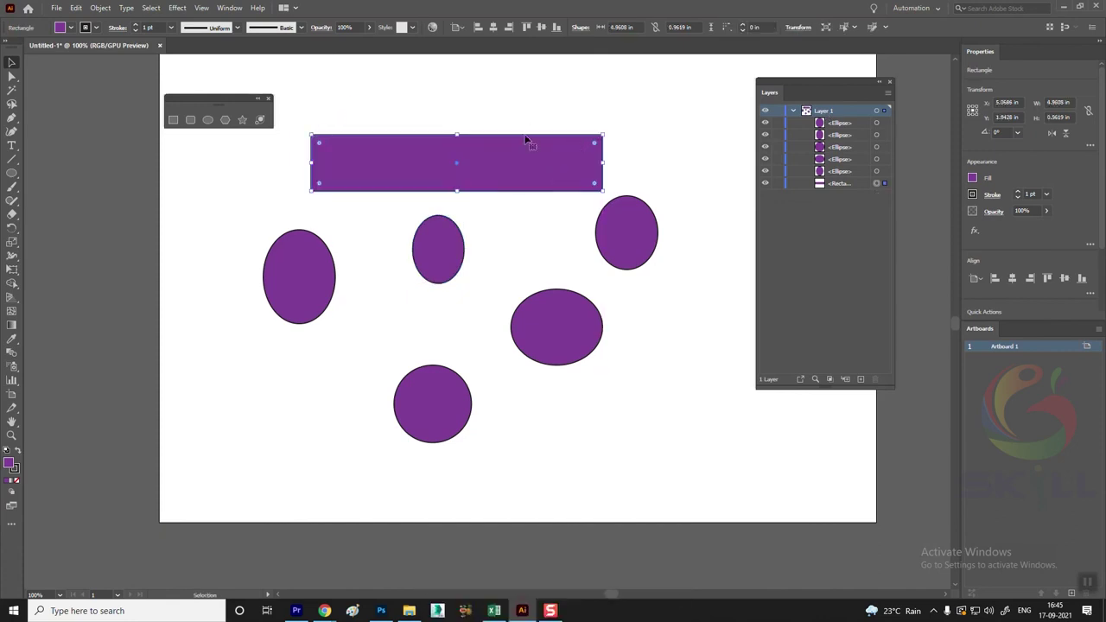
Select all of Layer 1's shapes via its target and shift them right.
left_click(878, 112)
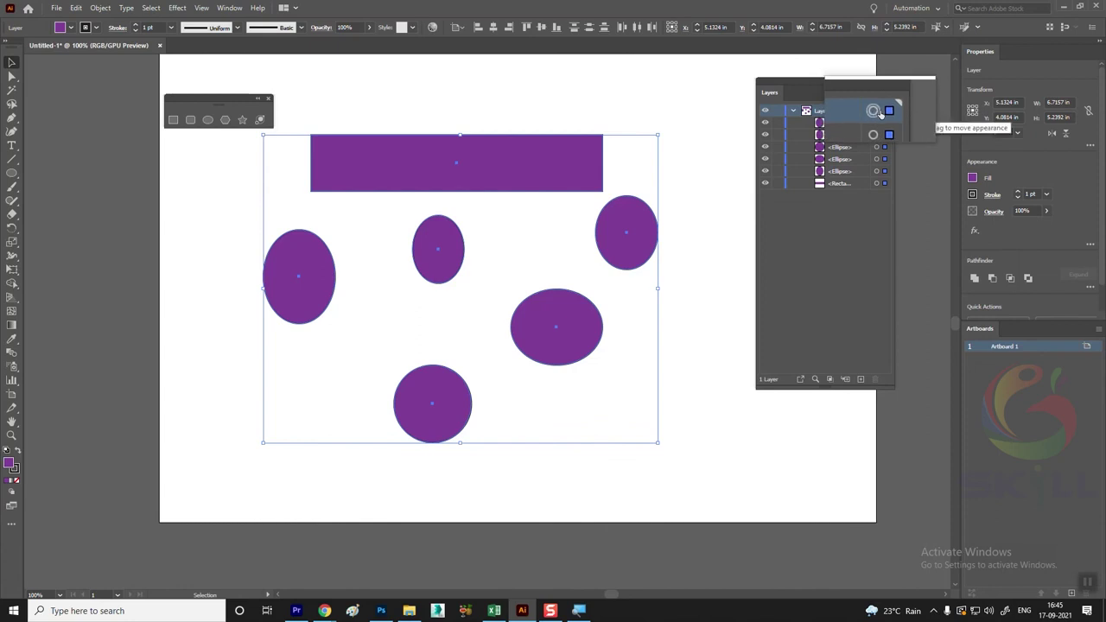
mouse_move(878, 113)
left_mouse_down()
mouse_move(841, 199)
mouse_move(876, 113)
left_mouse_up()
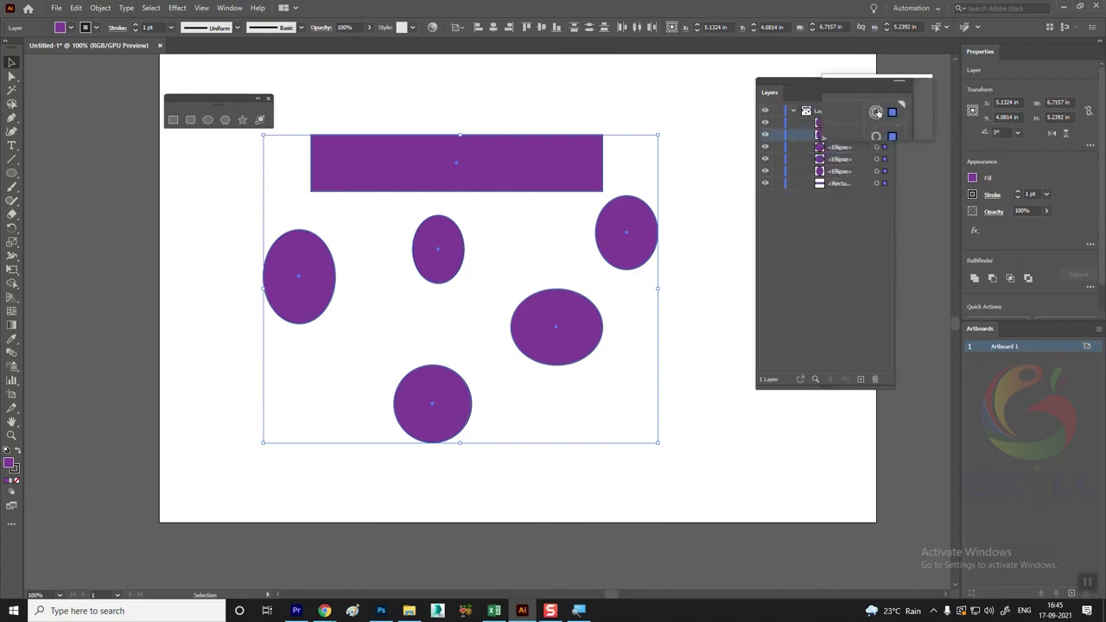
mouse_move(877, 114)
left_mouse_down()
mouse_move(458, 167)
mouse_move(570, 157)
mouse_move(550, 164)
left_mouse_up()
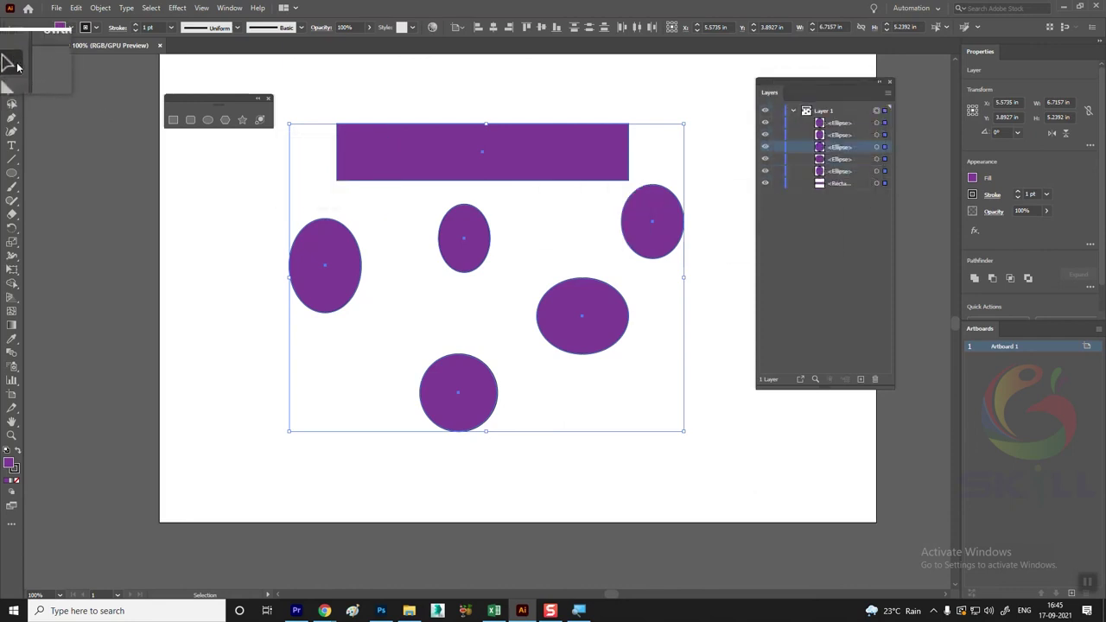
left_click(199, 169)
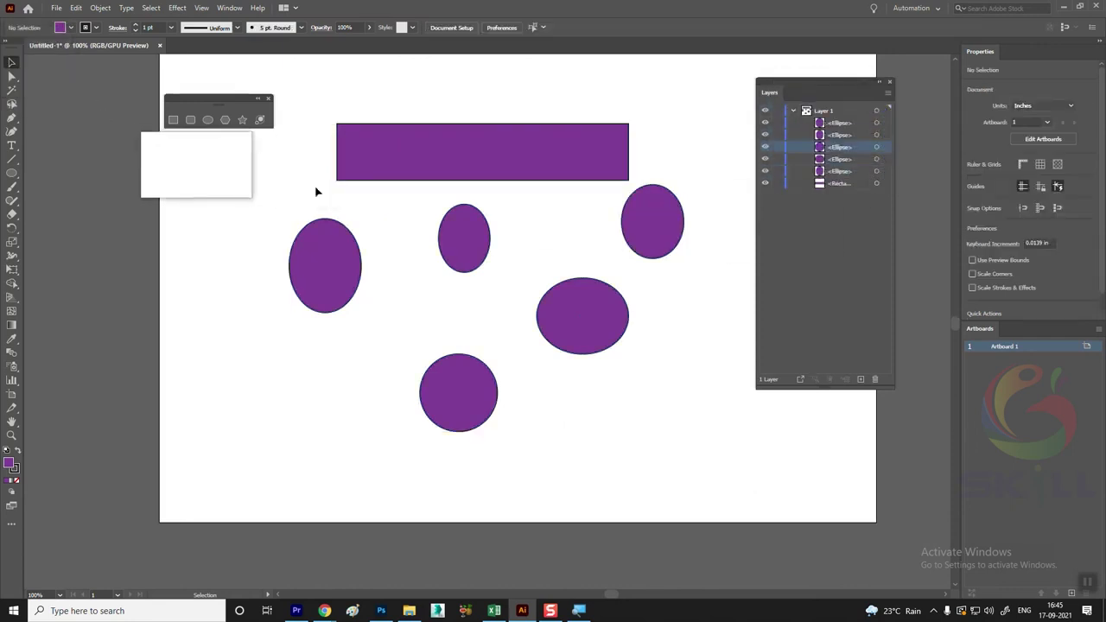
Reselect the whole layer and nudge the arrangement slightly up and right.
left_click(878, 113)
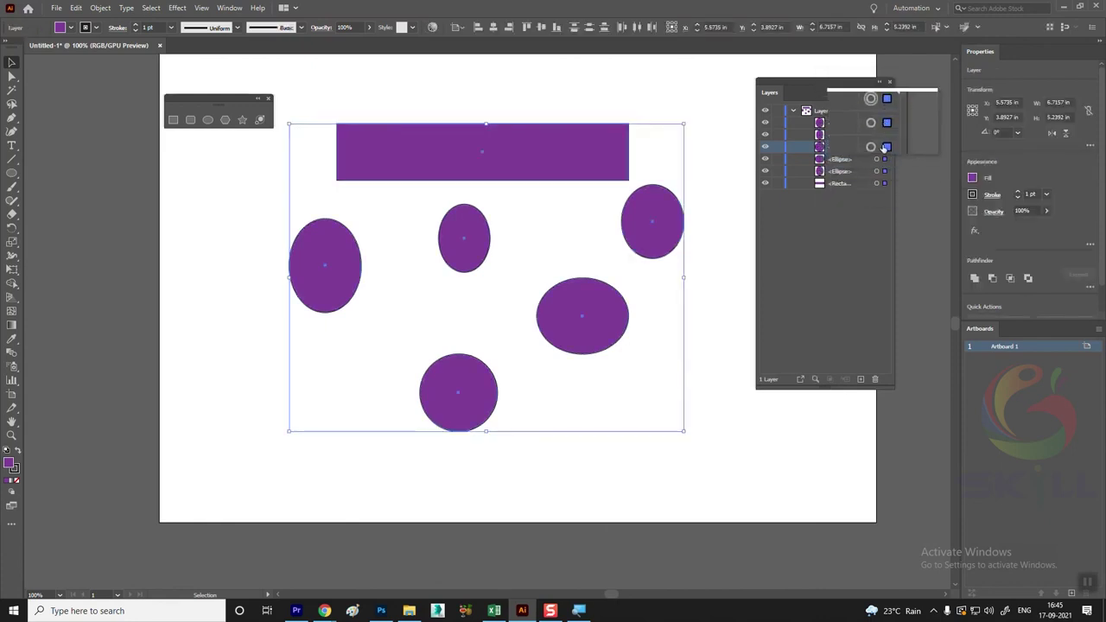
left_click_drag(457, 155, 436, 174)
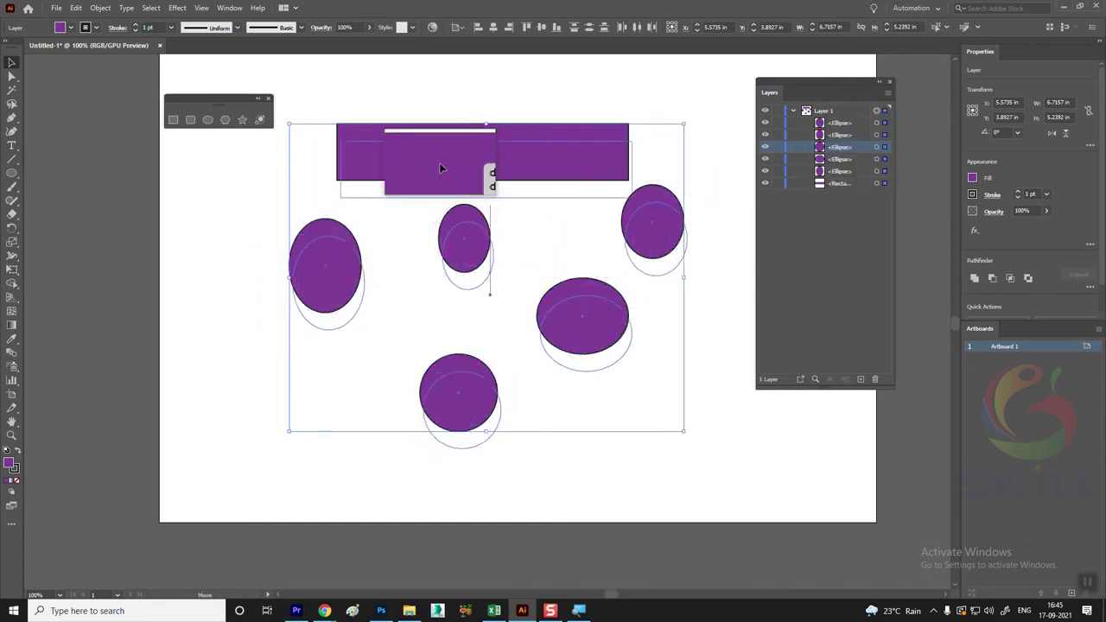
left_click_drag(437, 175, 444, 144)
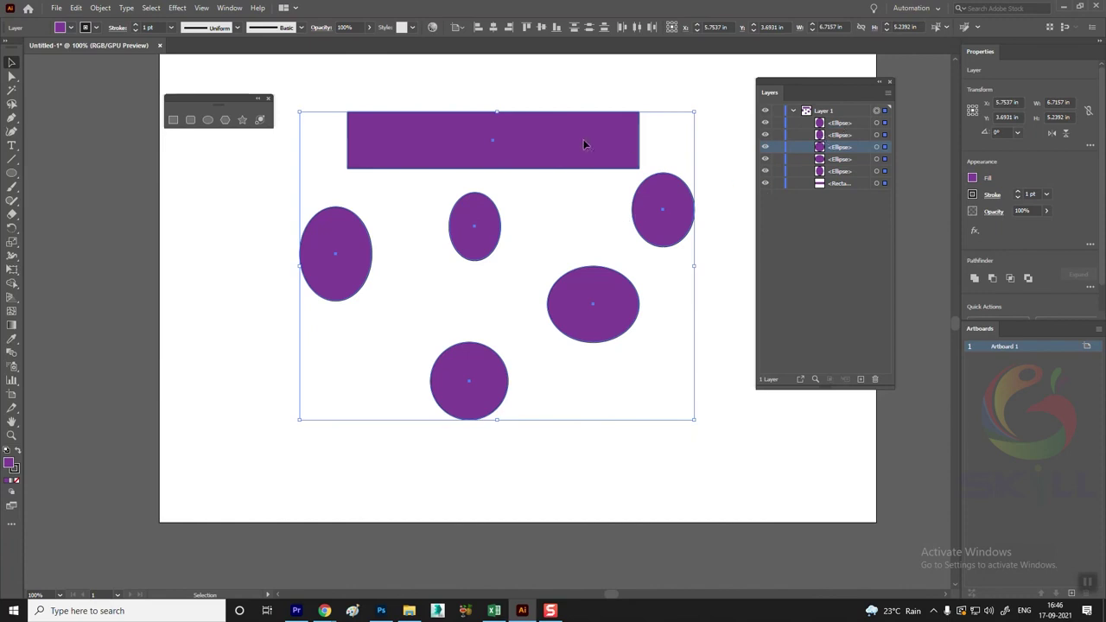
Clear the selection and select just the top-right ellipse.
left_click(728, 317)
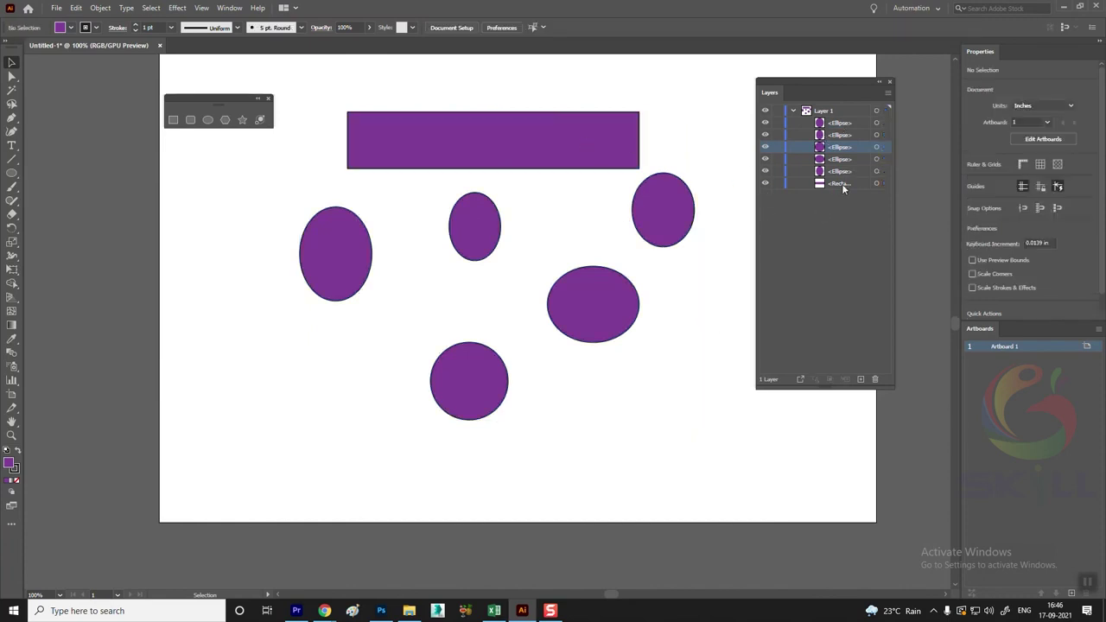
left_click(841, 183)
left_click(649, 216)
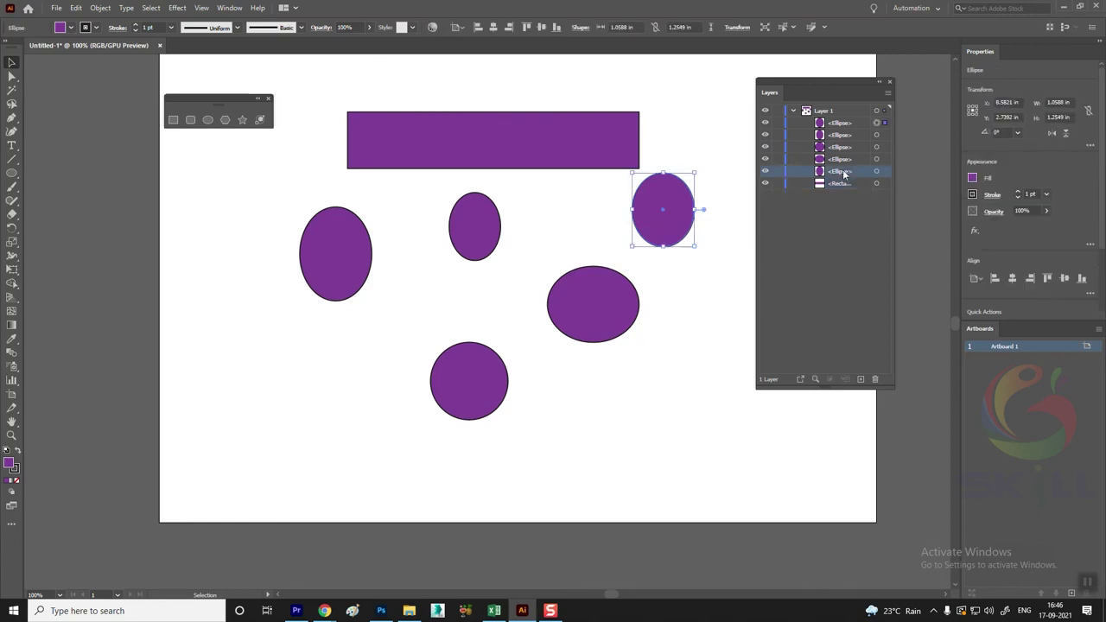
Start renaming the ellipse sublayer and Layer 1, leaving both names unchanged.
double_click(840, 123)
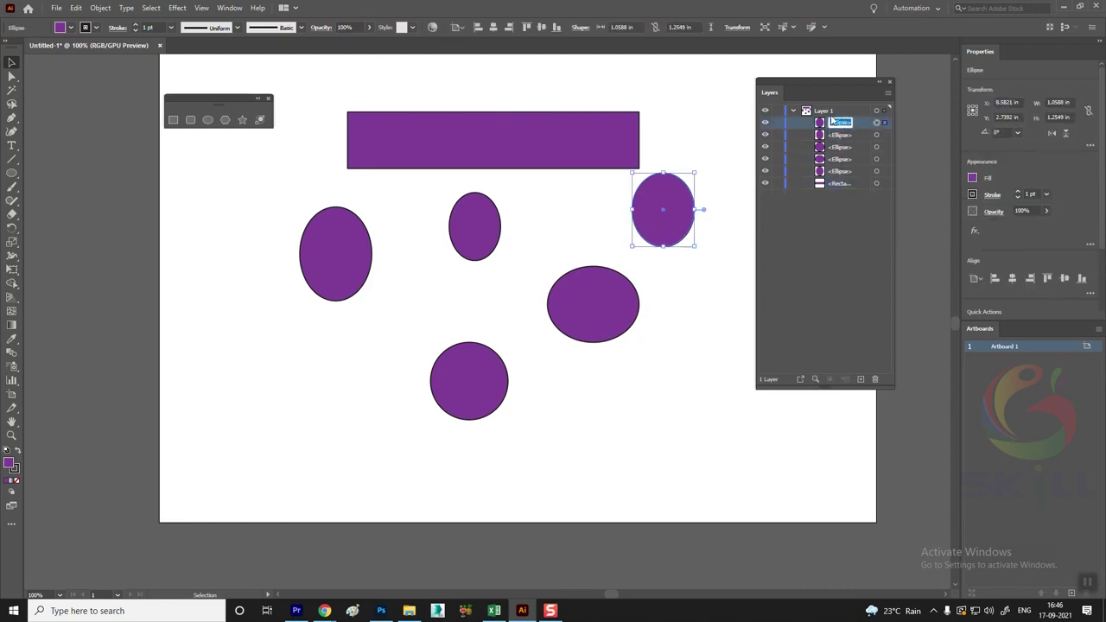
left_click(826, 112)
double_click(825, 112)
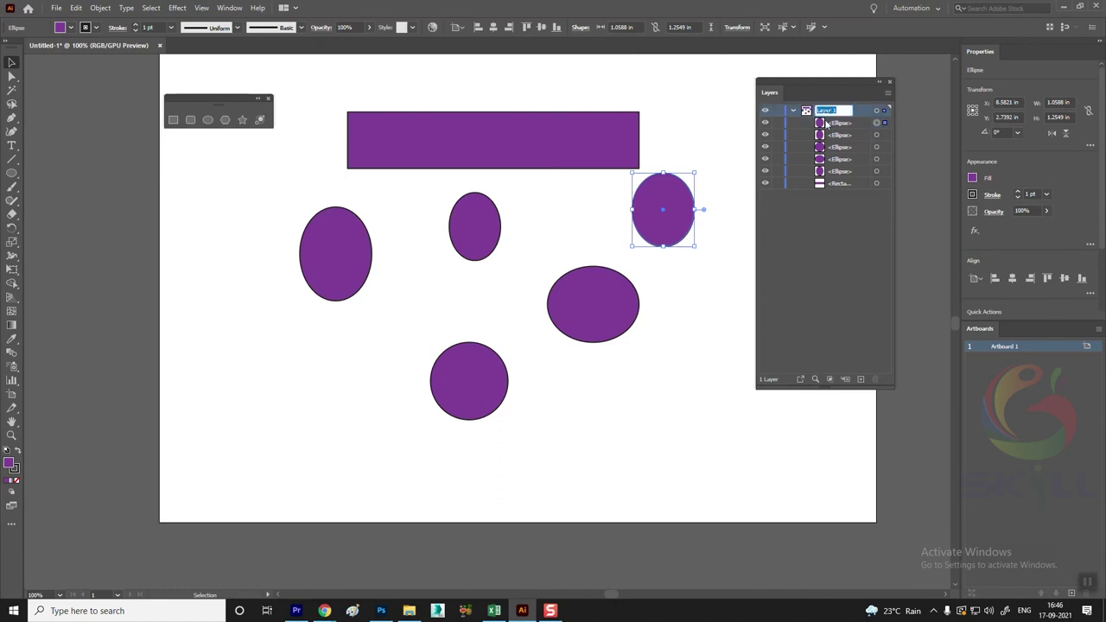
left_click(823, 266)
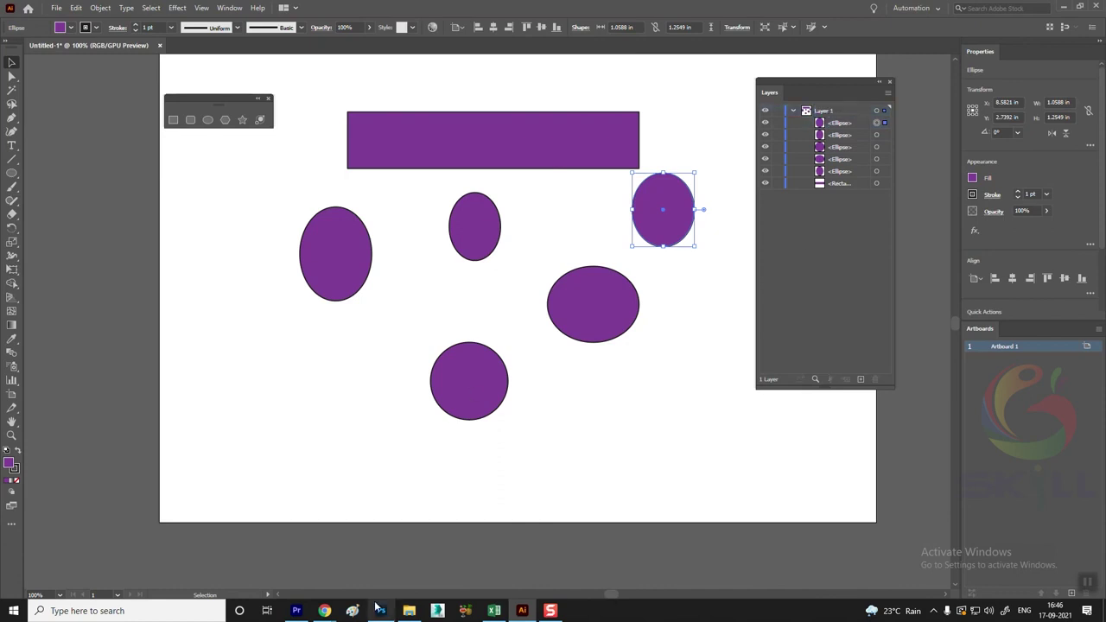